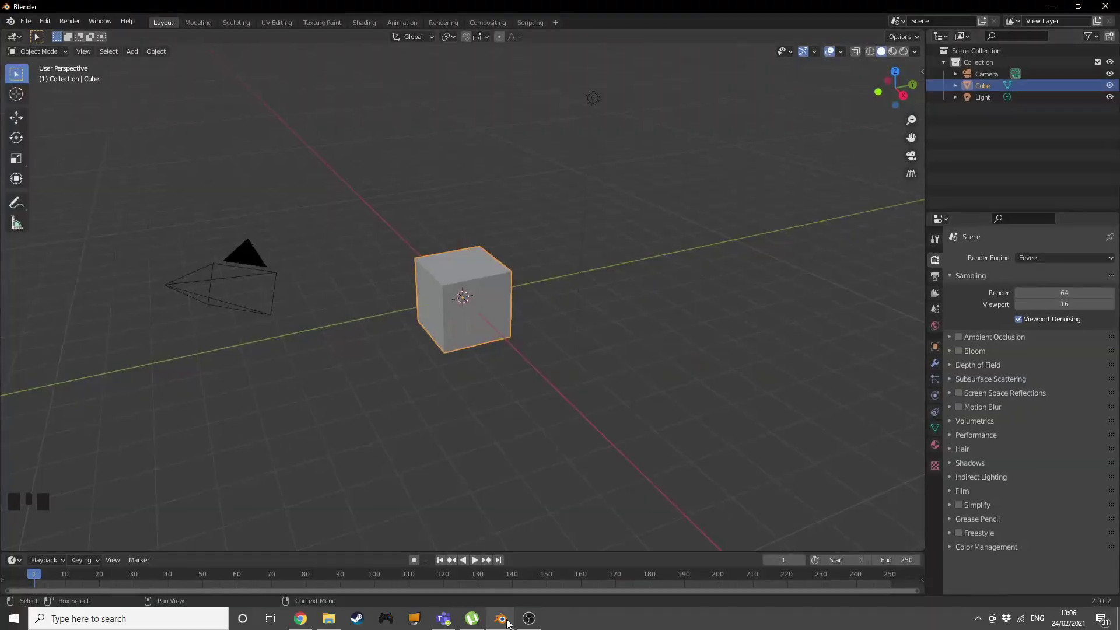
Step: Delete all the default objects in the scene: the camera, cube and light
{"action": "key", "text": "a"}
{"action": "key", "text": "x"}
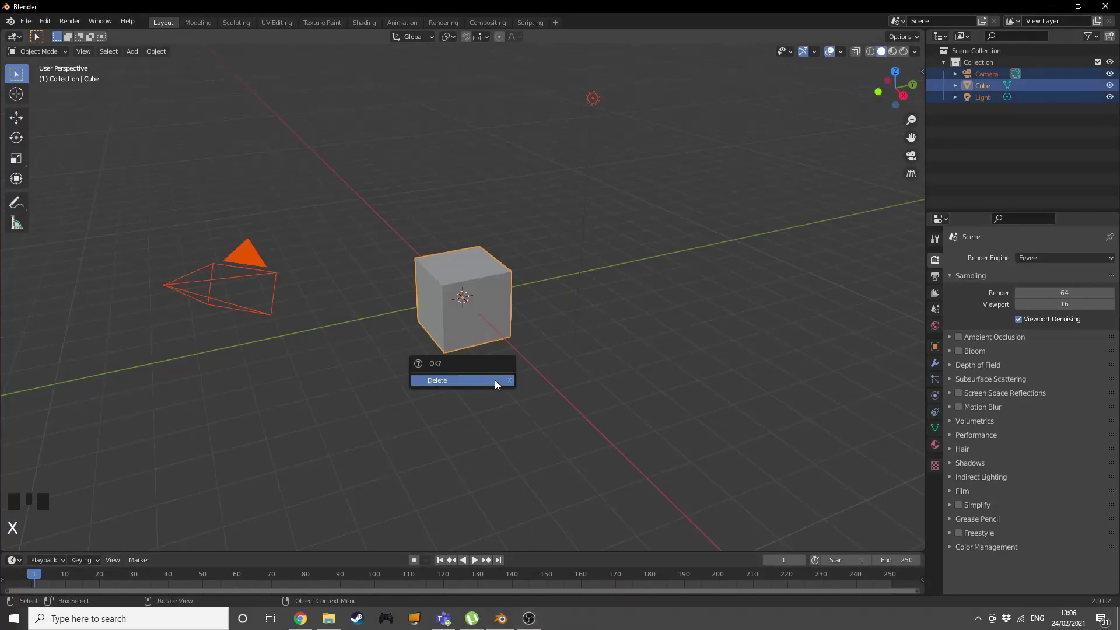
{"action": "left_click", "coordinate": [495, 380]}
Step: Add an ico sphere mesh at the scene's origin
{"action": "key", "text": "shift+a"}
{"action": "mouse_move", "coordinate": [477, 346]}
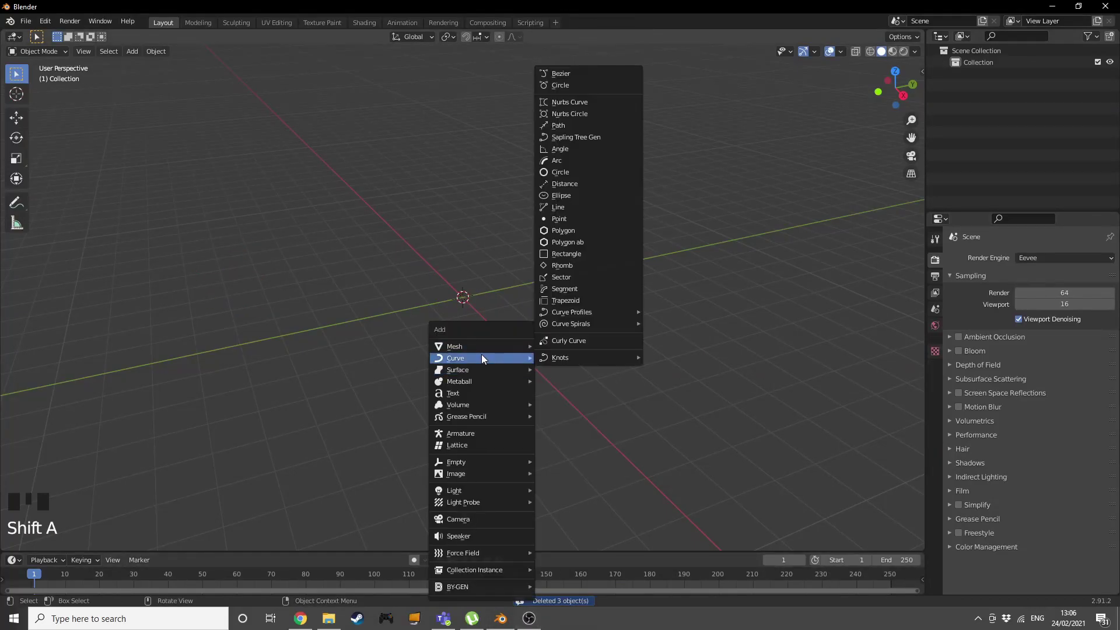
{"action": "mouse_move", "coordinate": [580, 27]}
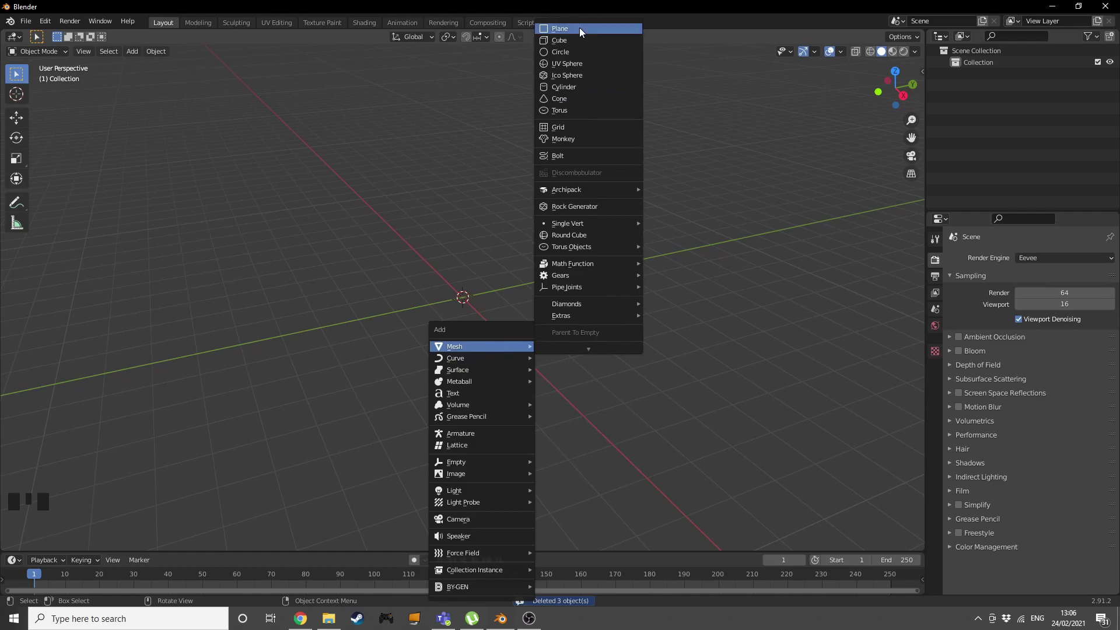
{"action": "left_click", "coordinate": [566, 75]}
Step: Subdivide the whole ico sphere mesh with 3 cuts and a smoothness of 1
{"action": "key", "text": "Tab"}
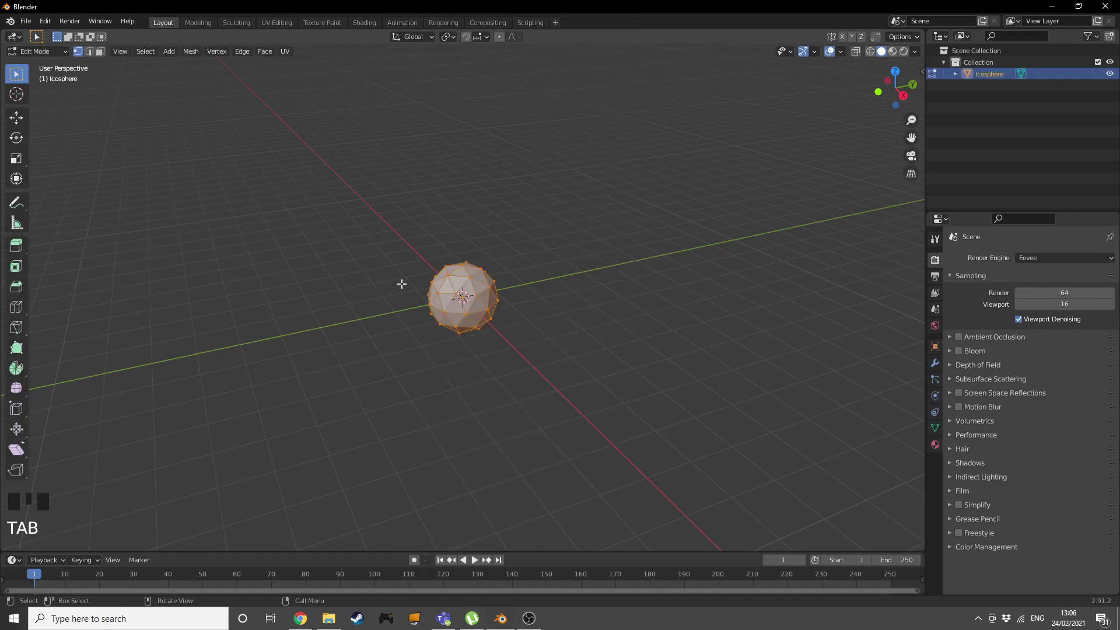
{"action": "right_click", "coordinate": [420, 273]}
{"action": "left_click", "coordinate": [408, 281]}
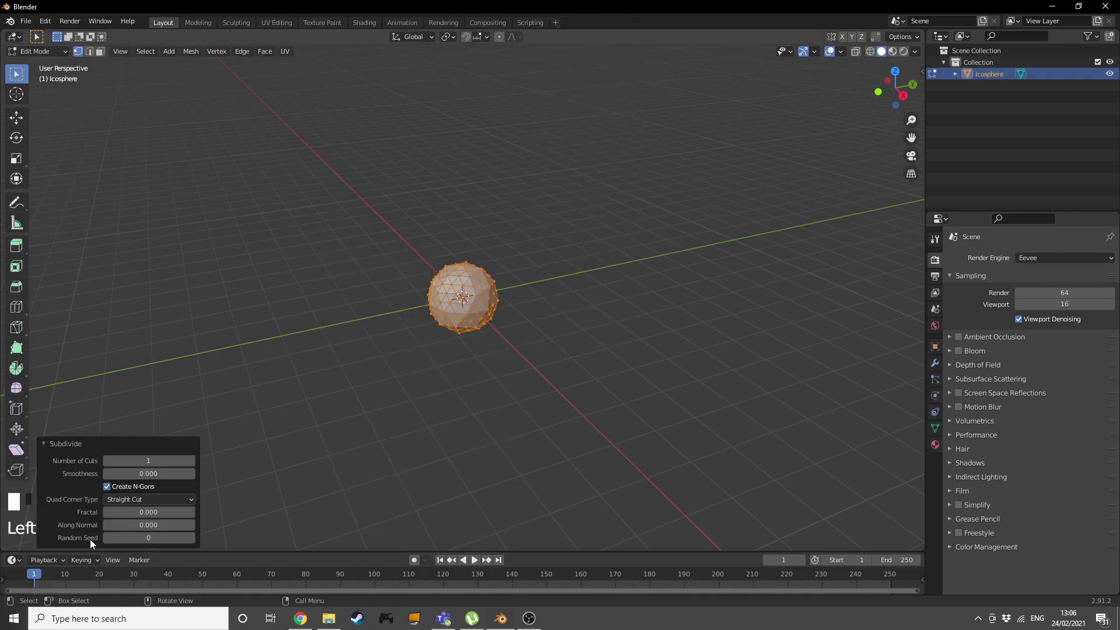
{"action": "left_click_drag", "start_coordinate": [152, 474], "coordinate": [198, 474]}
{"action": "left_click", "coordinate": [190, 460]}
{"action": "left_click", "coordinate": [190, 460]}
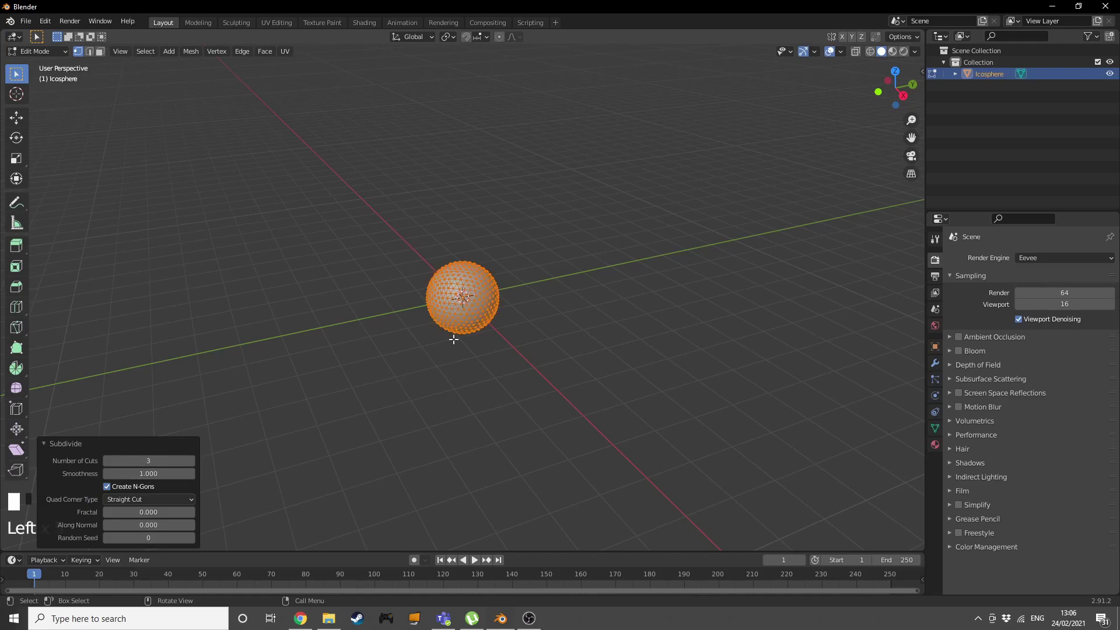
Step: Return to Object Mode and give the ico sphere smooth shading
{"action": "key", "text": "Tab"}
{"action": "scroll", "coordinate": [433, 285], "scroll_direction": "up", "scroll_amount": 3}
{"action": "right_click", "coordinate": [431, 285]}
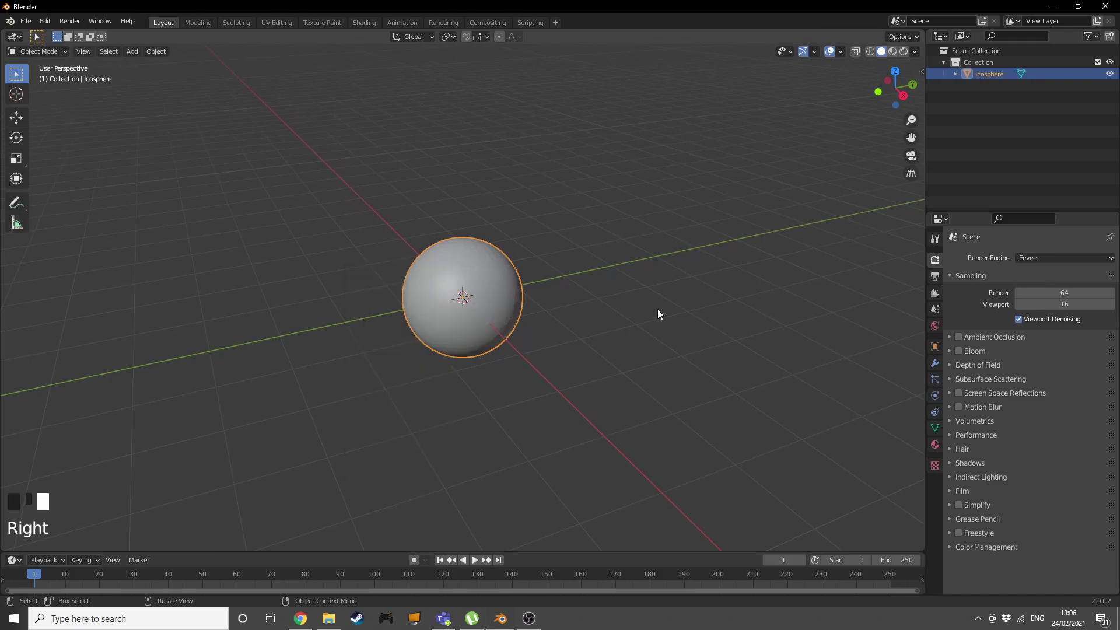
Step: Add a Subdivision Surface modifier to the ico sphere and set its viewport levels to 0
{"action": "left_click", "coordinate": [934, 365]}
{"action": "left_click", "coordinate": [995, 257]}
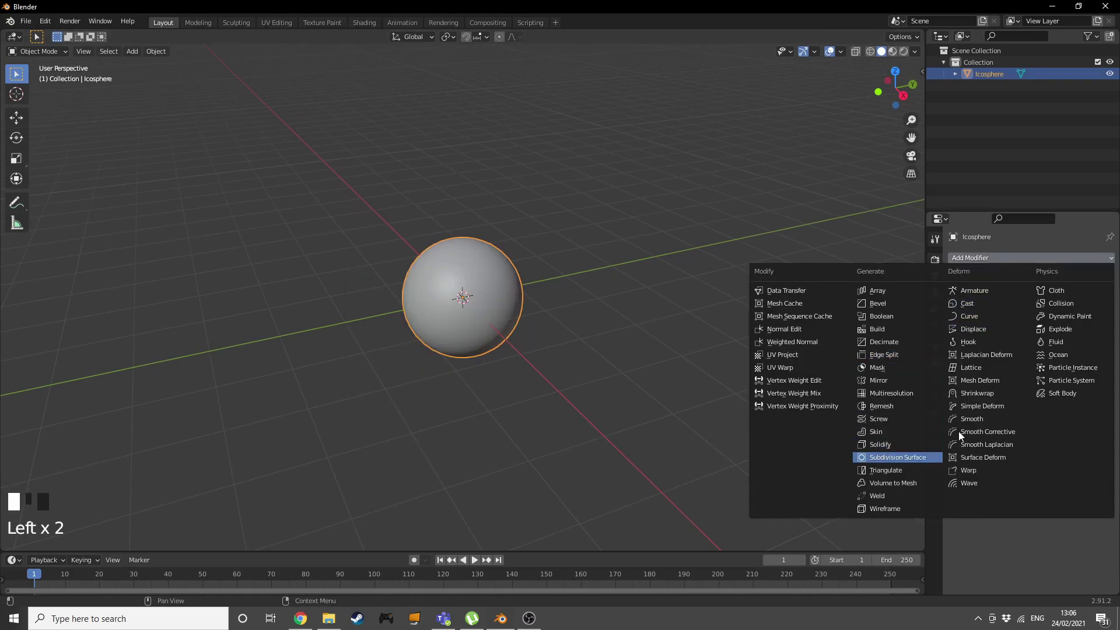
{"action": "left_click", "coordinate": [897, 456]}
{"action": "left_click", "coordinate": [1015, 310]}
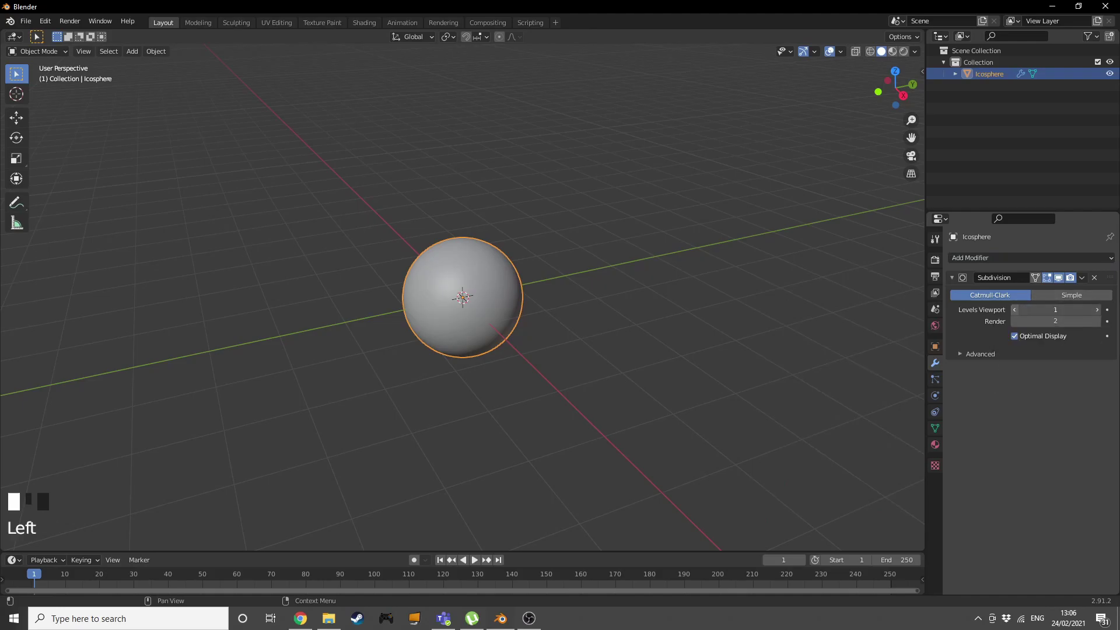
Step: Duplicate the ico sphere in place and hide both spheres in the viewport
{"action": "middle_click_drag", "start_coordinate": [475, 384], "coordinate": [587, 350]}
{"action": "key", "text": "shift+d"}
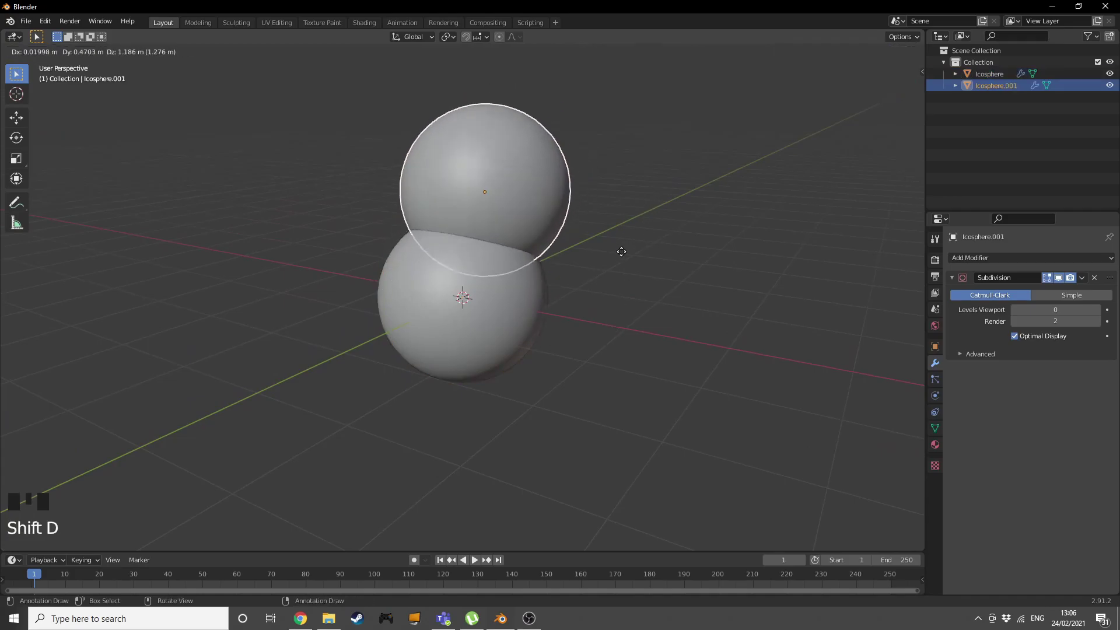
{"action": "right_click", "coordinate": [631, 235]}
{"action": "left_click_drag", "start_coordinate": [1110, 87], "coordinate": [1110, 73]}
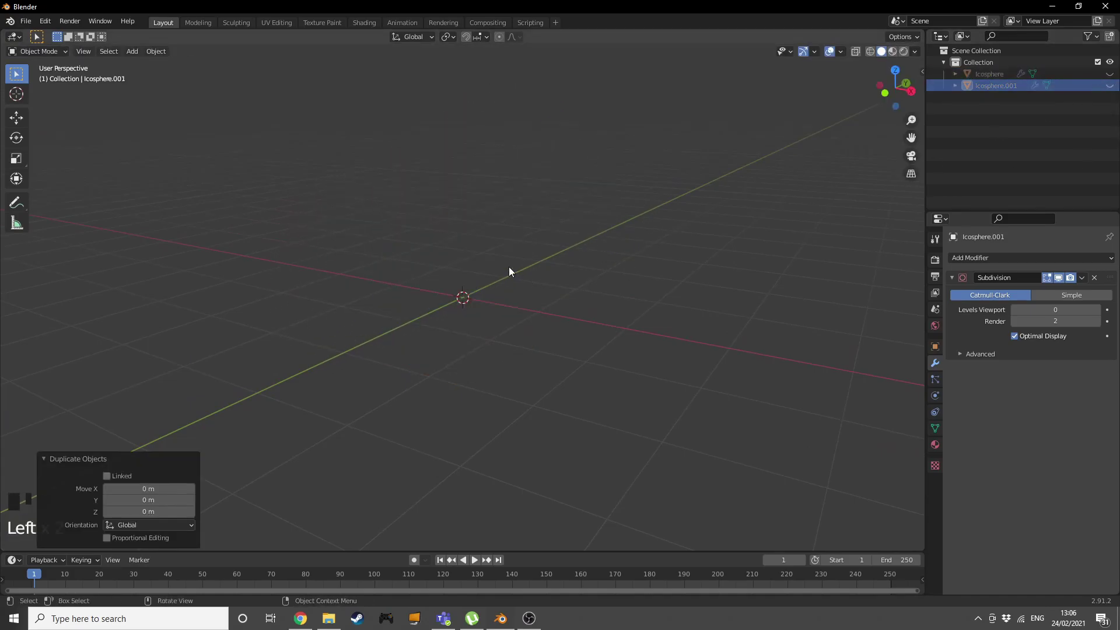
Step: Search the add-on preferences for "ex" to review the extra object add-ons, and close the preferences
{"action": "key", "text": "shift+a"}
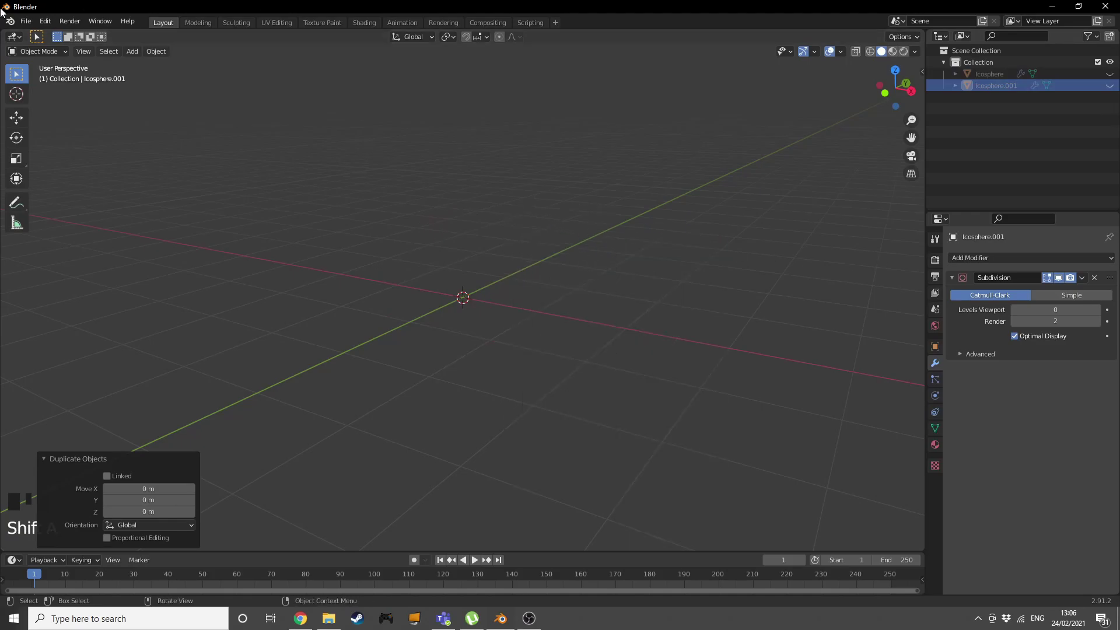
{"action": "left_click", "coordinate": [44, 21]}
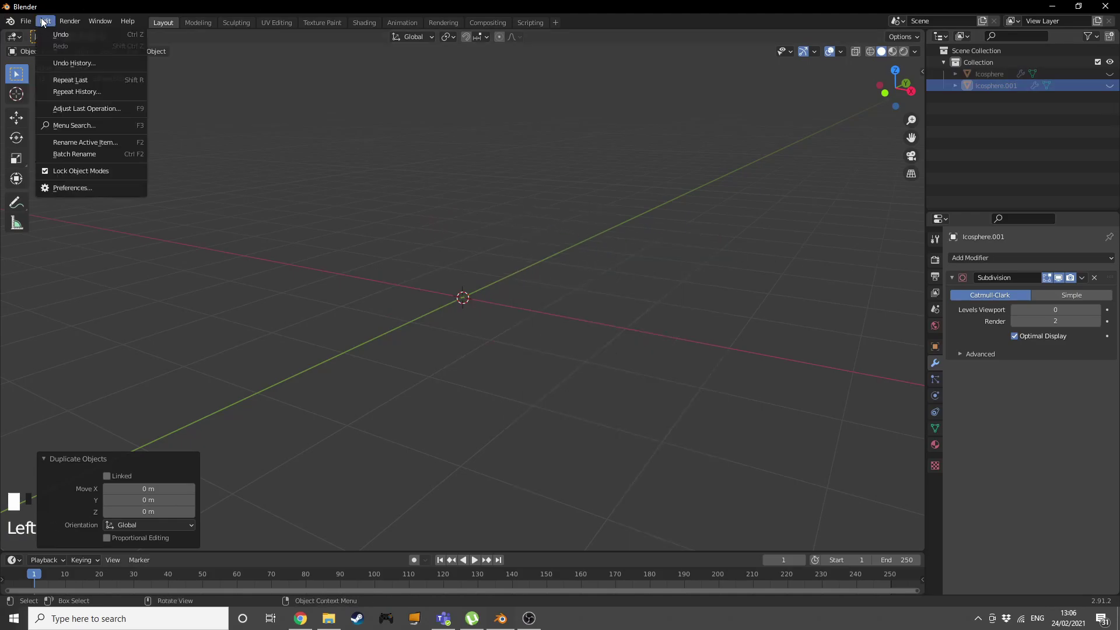
{"action": "left_click", "coordinate": [94, 187]}
{"action": "left_click", "coordinate": [36, 152]}
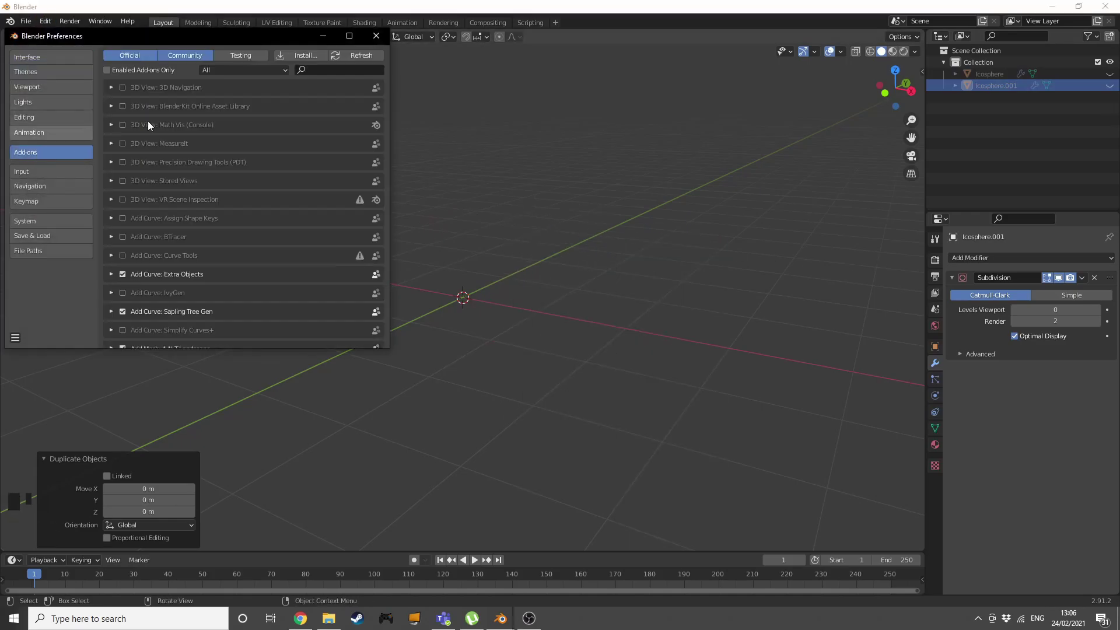
{"action": "left_click", "coordinate": [332, 72]}
{"action": "type", "text": "ex"}
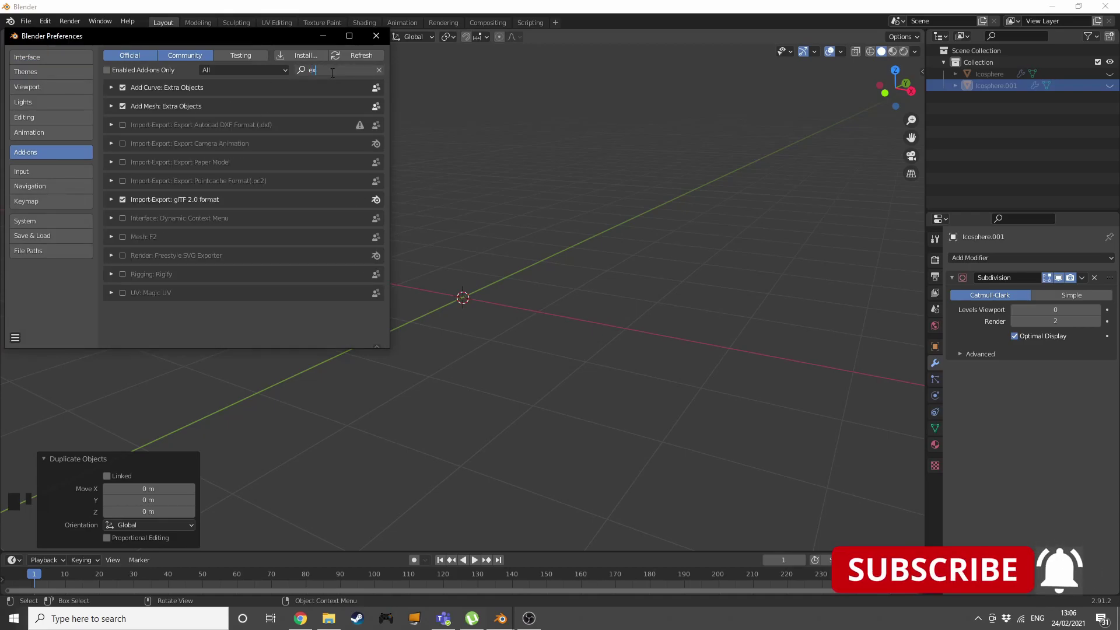
{"action": "left_click", "coordinate": [376, 36]}
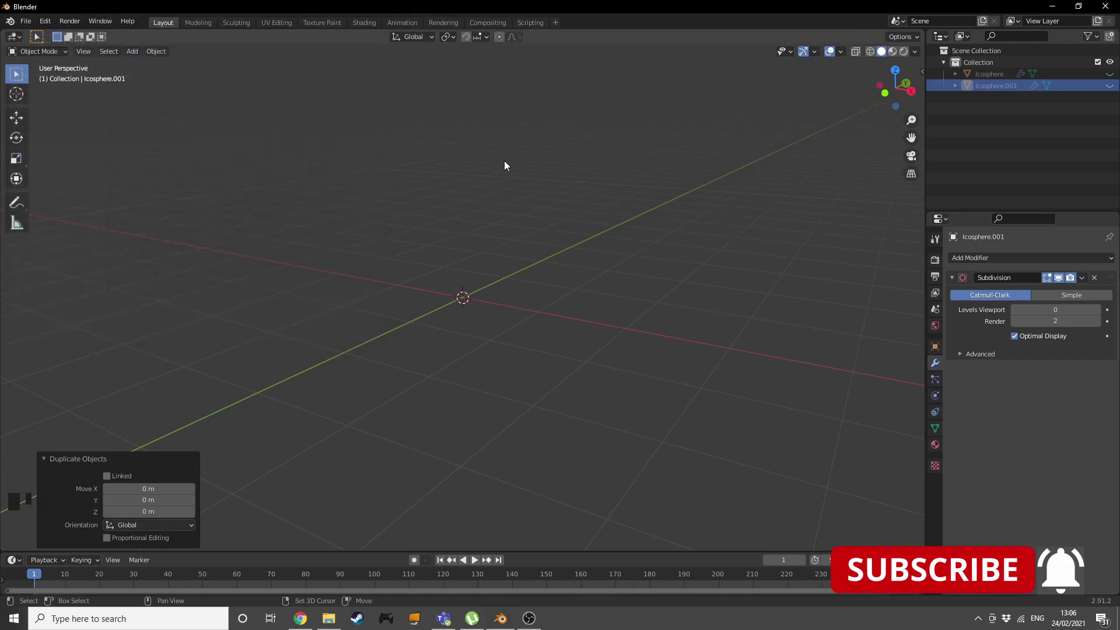
Step: Add a Landscape mesh to the scene
{"action": "key", "text": "shift+a"}
{"action": "mouse_move", "coordinate": [504, 160]}
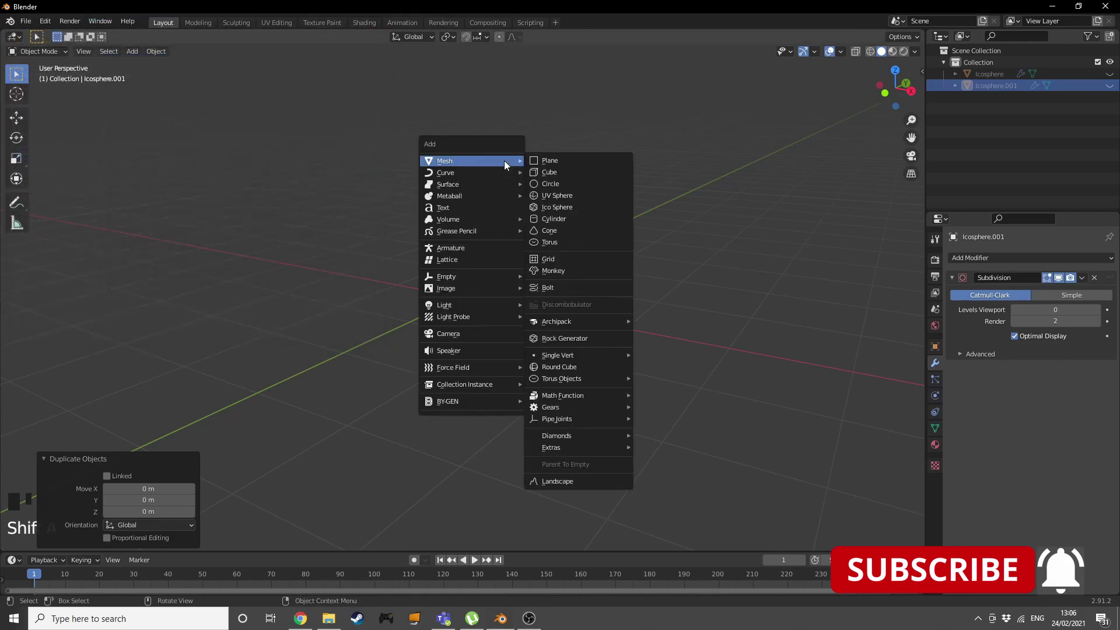
{"action": "left_click", "coordinate": [593, 481]}
Step: Apply the Gully preset to the landscape and set its noise sharpness option to Sharp
{"action": "middle_click_drag", "start_coordinate": [548, 440], "coordinate": [476, 389]}
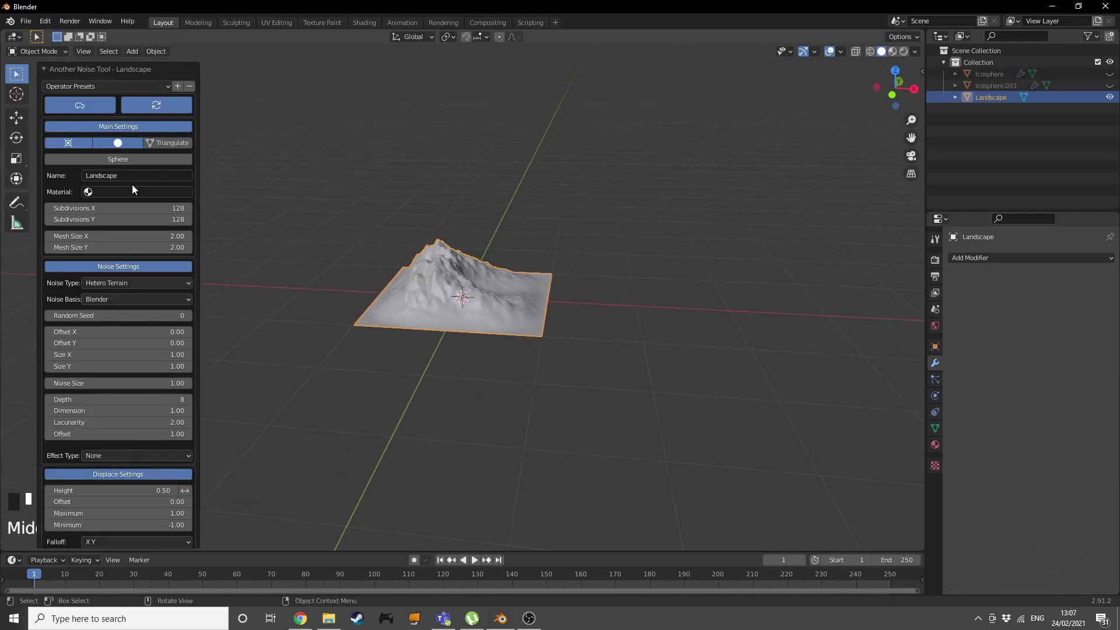
{"action": "left_click", "coordinate": [111, 82]}
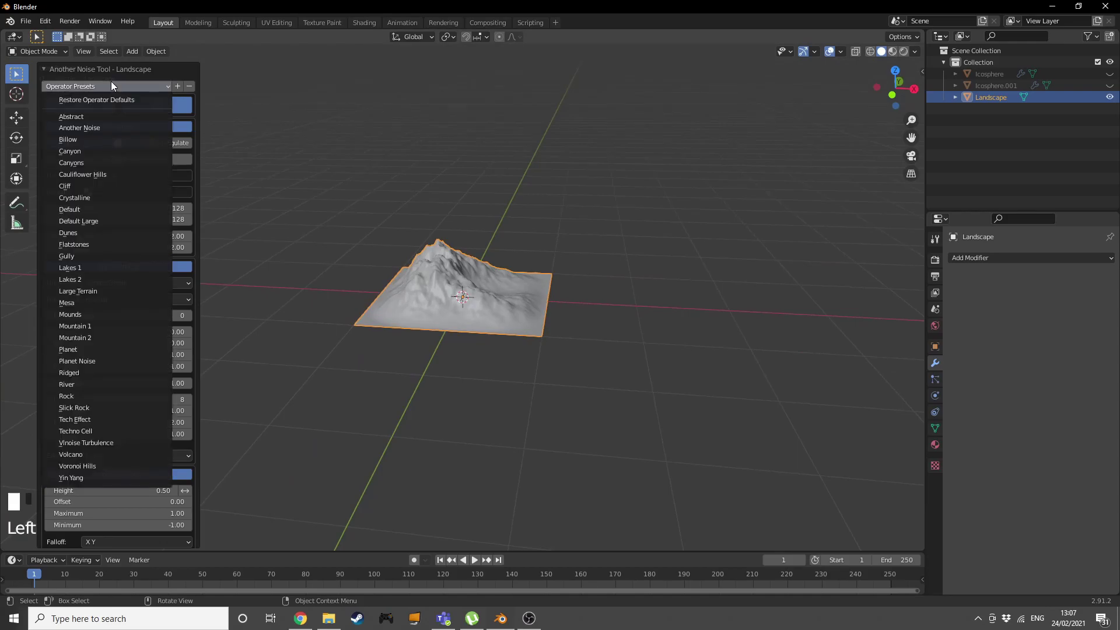
{"action": "left_click", "coordinate": [78, 257]}
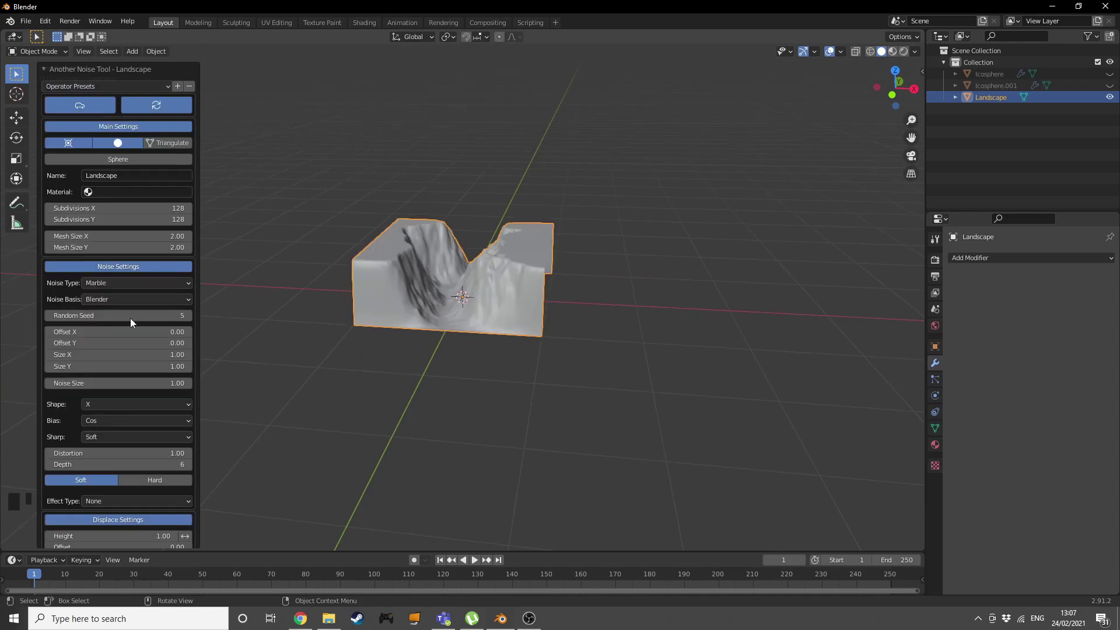
{"action": "left_click", "coordinate": [156, 436]}
{"action": "left_click", "coordinate": [91, 438]}
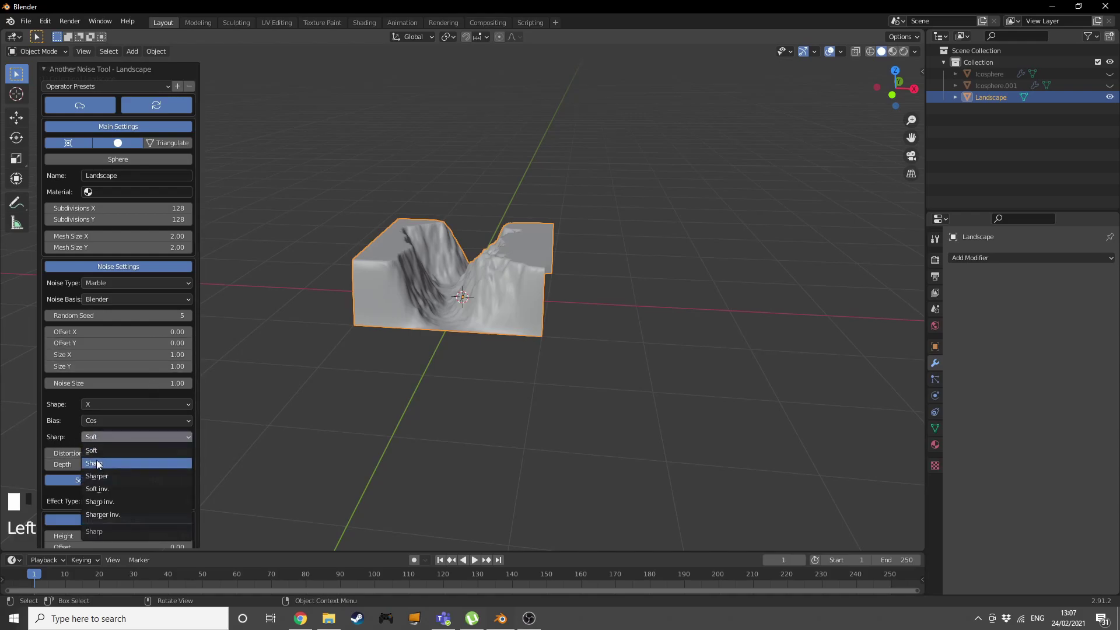
{"action": "left_click", "coordinate": [94, 461]}
Step: Unhide the original ico sphere so it shows together with the landscape
{"action": "scroll", "coordinate": [460, 376], "scroll_direction": "up", "scroll_amount": 3}
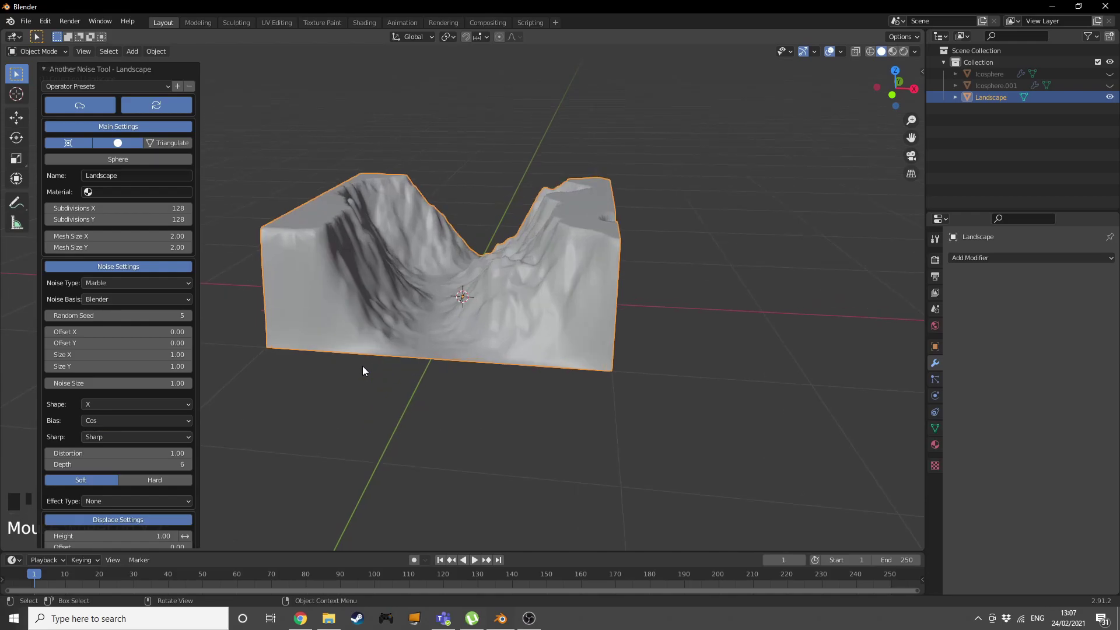
{"action": "left_click", "coordinate": [1110, 73]}
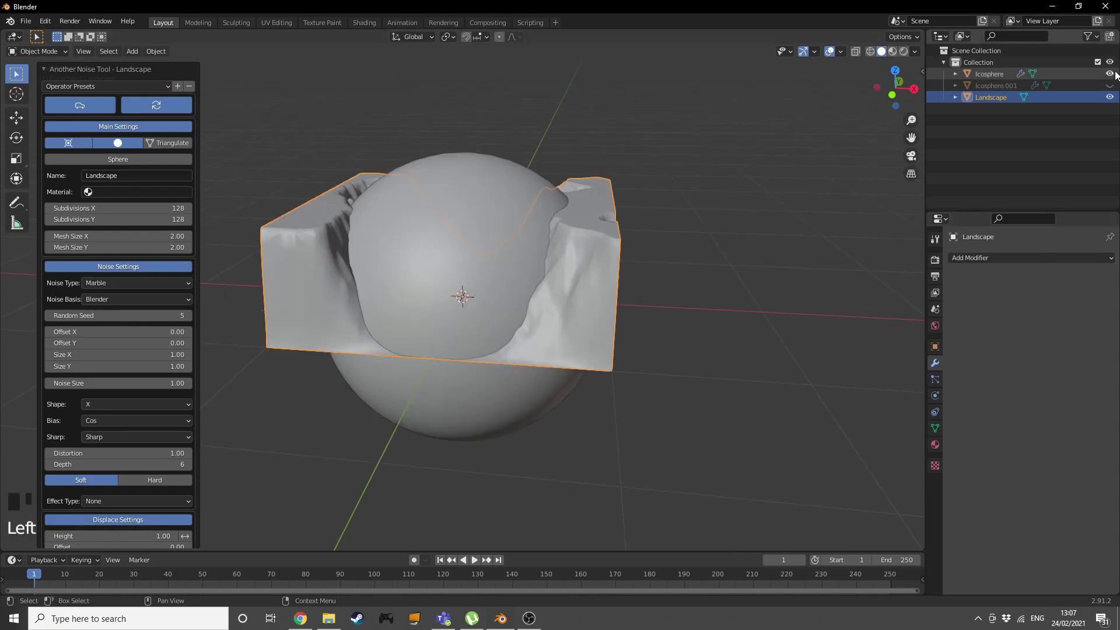
{"action": "left_click", "coordinate": [520, 270]}
{"action": "middle_click_drag", "start_coordinate": [681, 304], "coordinate": [679, 360]}
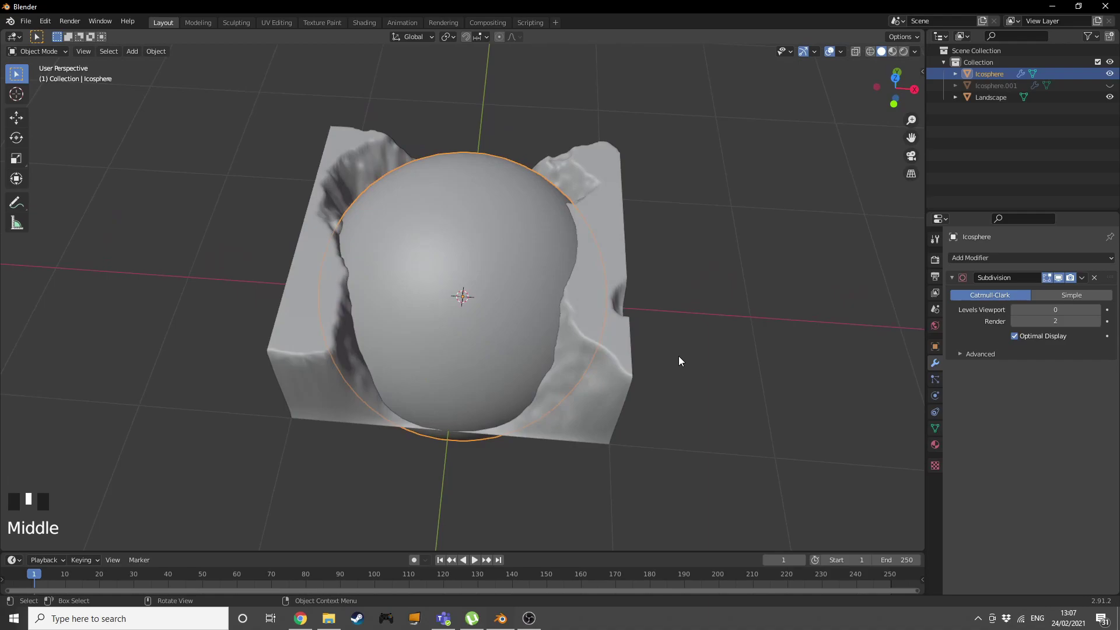
{"action": "key", "text": "s"}
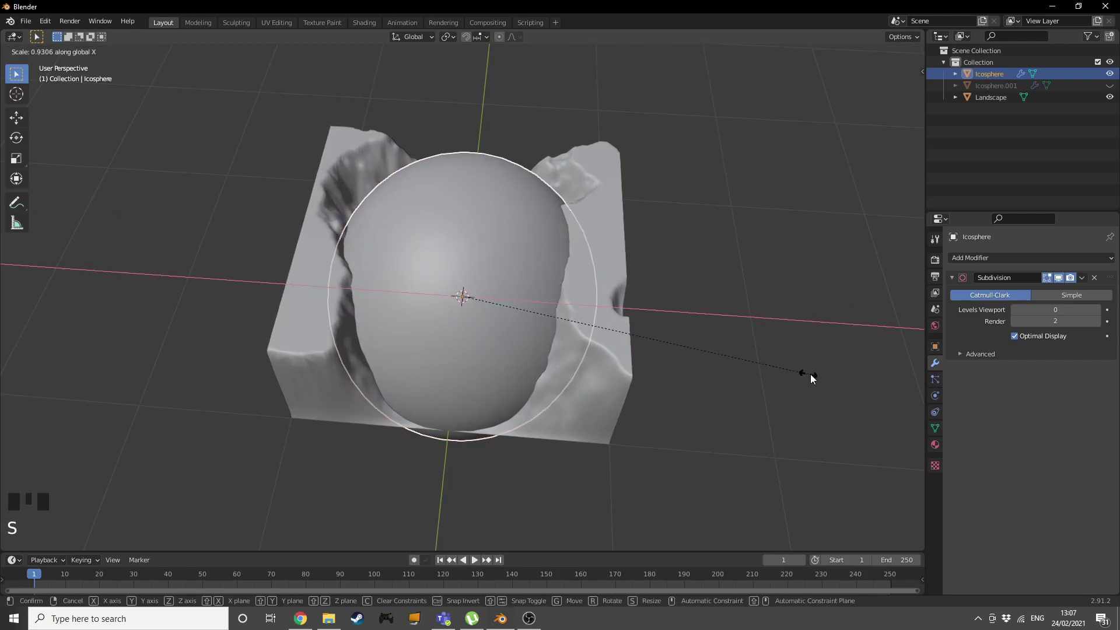
{"action": "key", "text": "Escape"}
Step: Scale the landscape by about 0.762 along X and about 1.07 along Y to fit the sphere
{"action": "left_click", "coordinate": [601, 349]}
{"action": "key", "text": "s"}
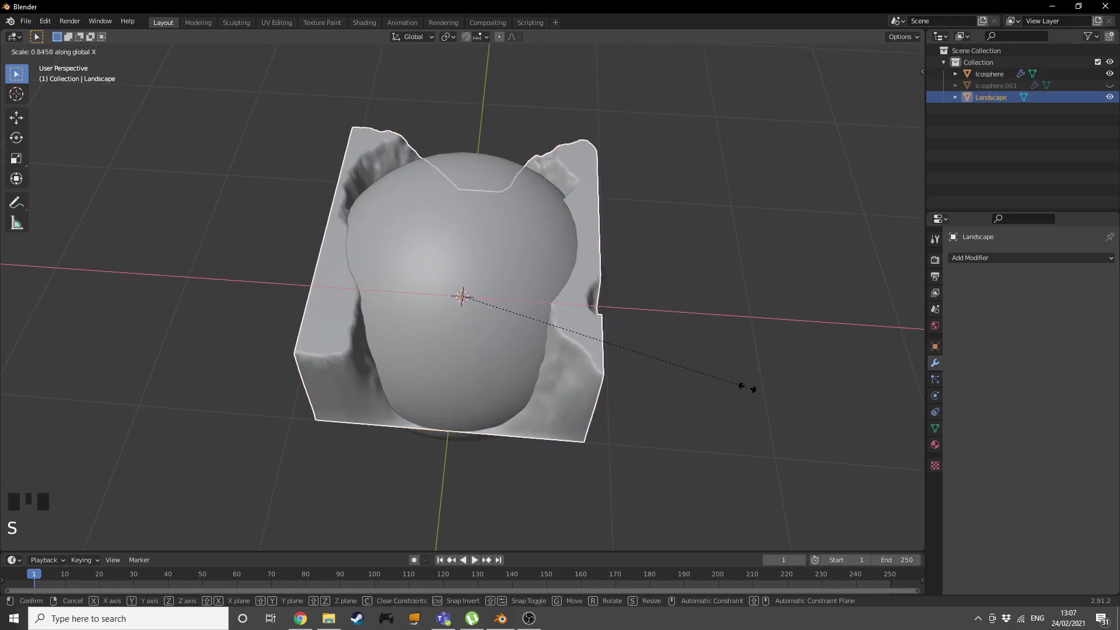
{"action": "left_click", "coordinate": [716, 389]}
{"action": "middle_click_drag", "start_coordinate": [806, 416], "coordinate": [725, 445]}
{"action": "key", "text": "s"}
{"action": "key", "text": "y"}
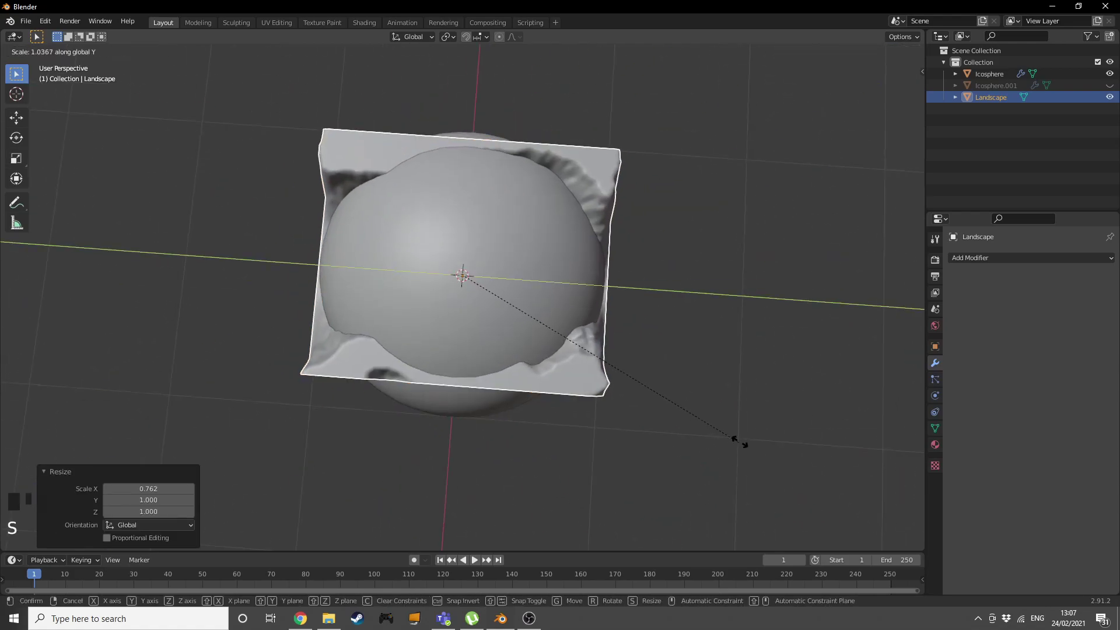
{"action": "left_click", "coordinate": [758, 437]}
Step: Add a Boolean modifier to the visible ico sphere and set its operation to Intersect
{"action": "middle_click_drag", "start_coordinate": [783, 440], "coordinate": [835, 350]}
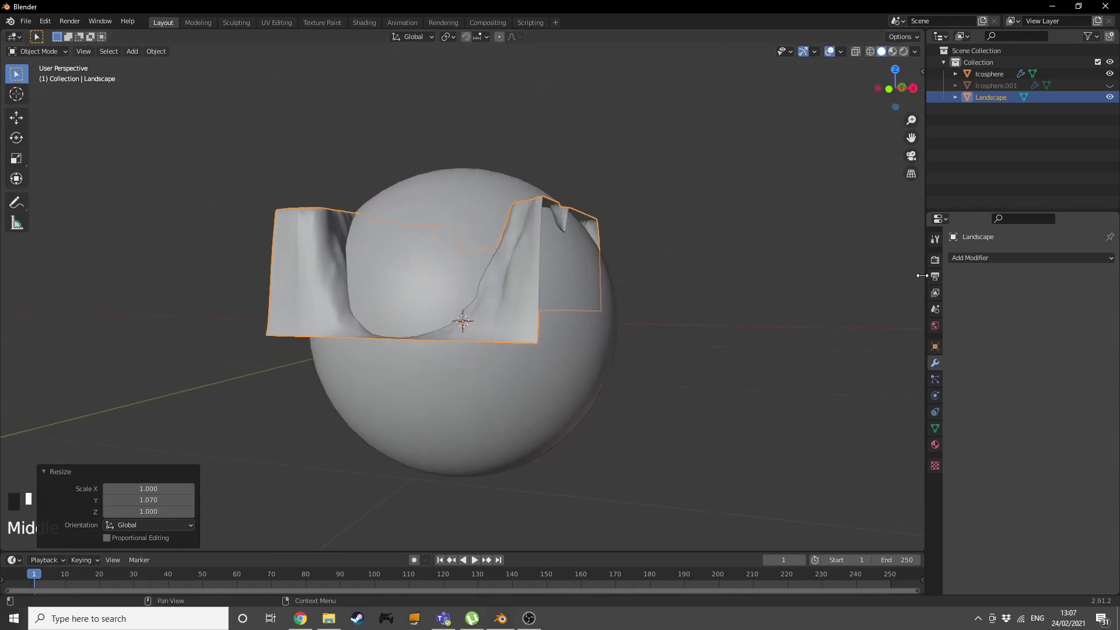
{"action": "left_click", "coordinate": [429, 366]}
{"action": "left_click", "coordinate": [992, 255]}
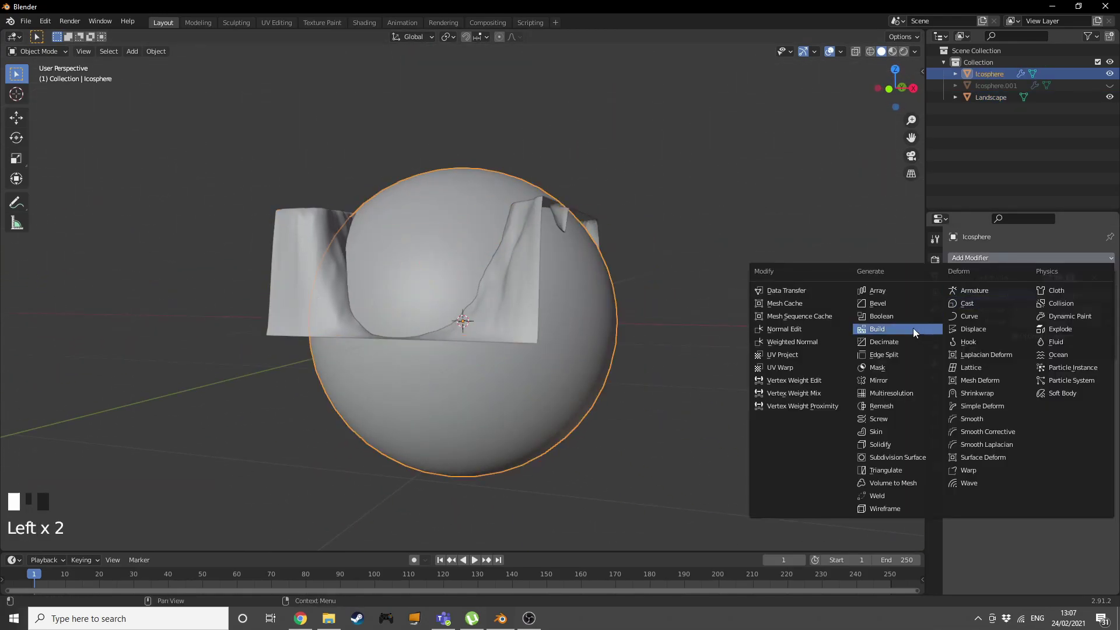
{"action": "left_click", "coordinate": [895, 318]}
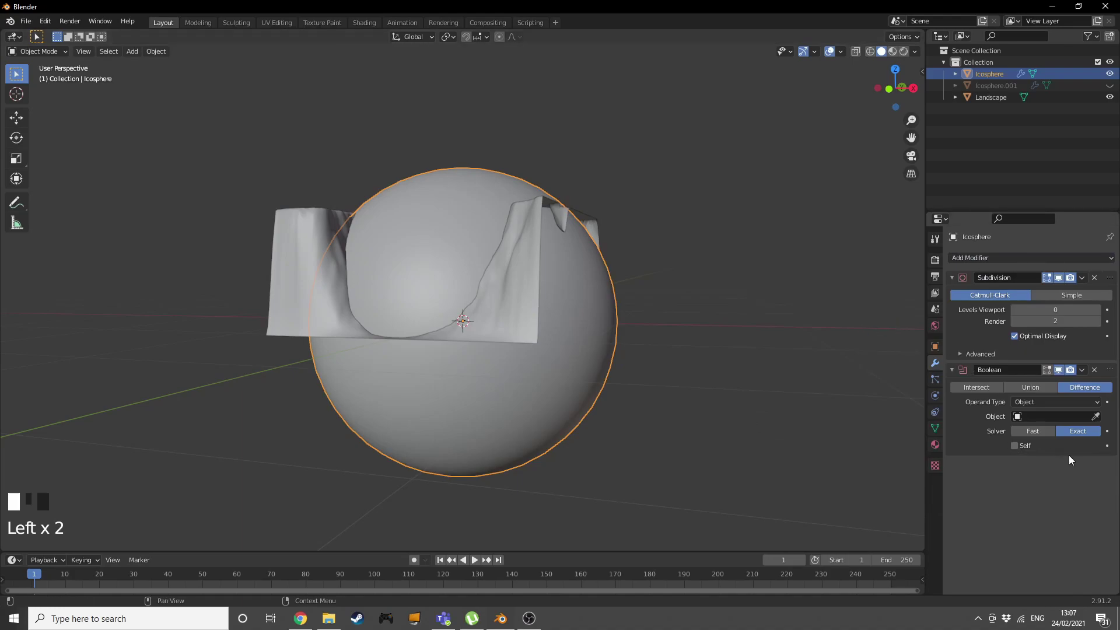
{"action": "left_click", "coordinate": [969, 387]}
Step: Set Landscape as the object of the ico sphere's Boolean modifier, keeping the viewport in solid shading
{"action": "middle_click_drag", "start_coordinate": [377, 244], "coordinate": [410, 280]}
{"action": "left_click", "coordinate": [548, 299]}
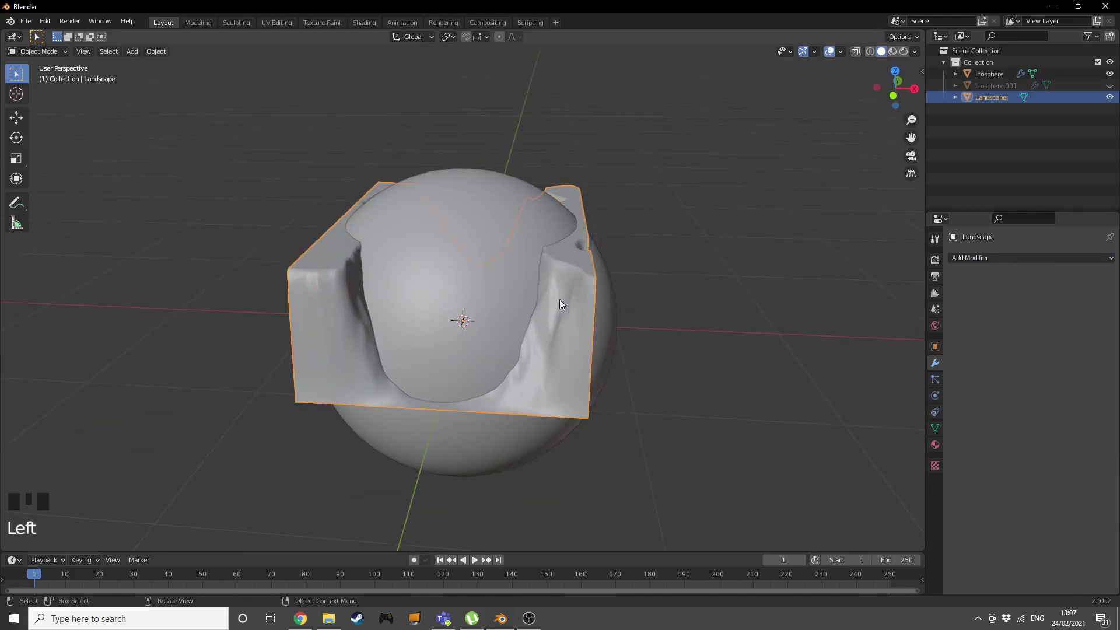
{"action": "left_click", "coordinate": [461, 286]}
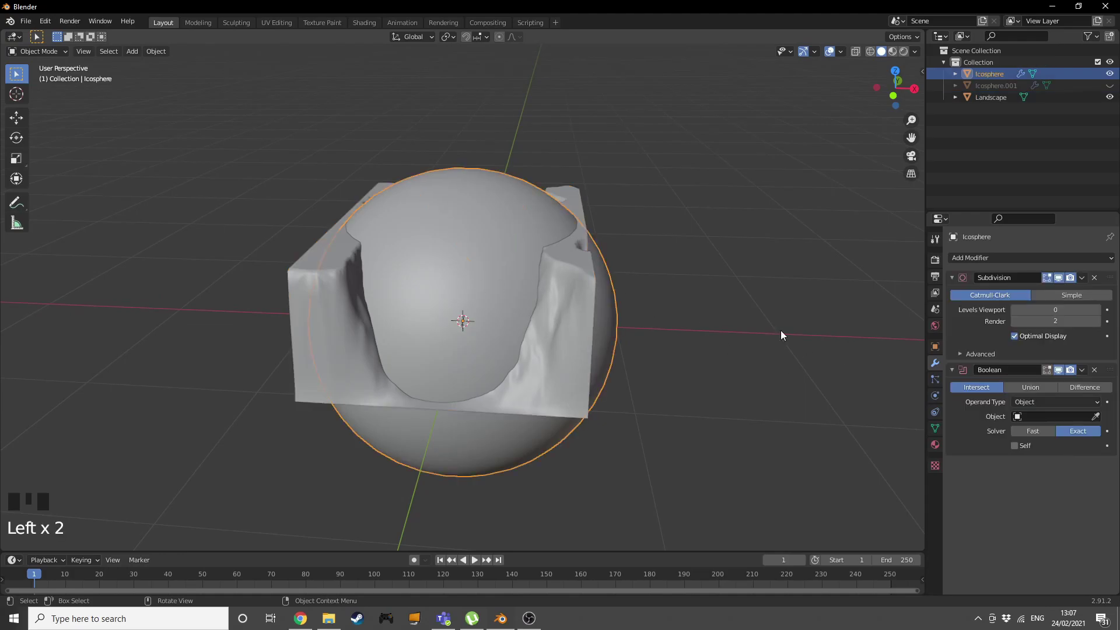
{"action": "key", "text": "z"}
{"action": "mouse_move", "coordinate": [575, 225]}
{"action": "middle_mouse_down"}
{"action": "mouse_move", "coordinate": [668, 282]}
{"action": "mouse_move", "coordinate": [683, 268]}
{"action": "mouse_move", "coordinate": [642, 302]}
{"action": "middle_mouse_up"}
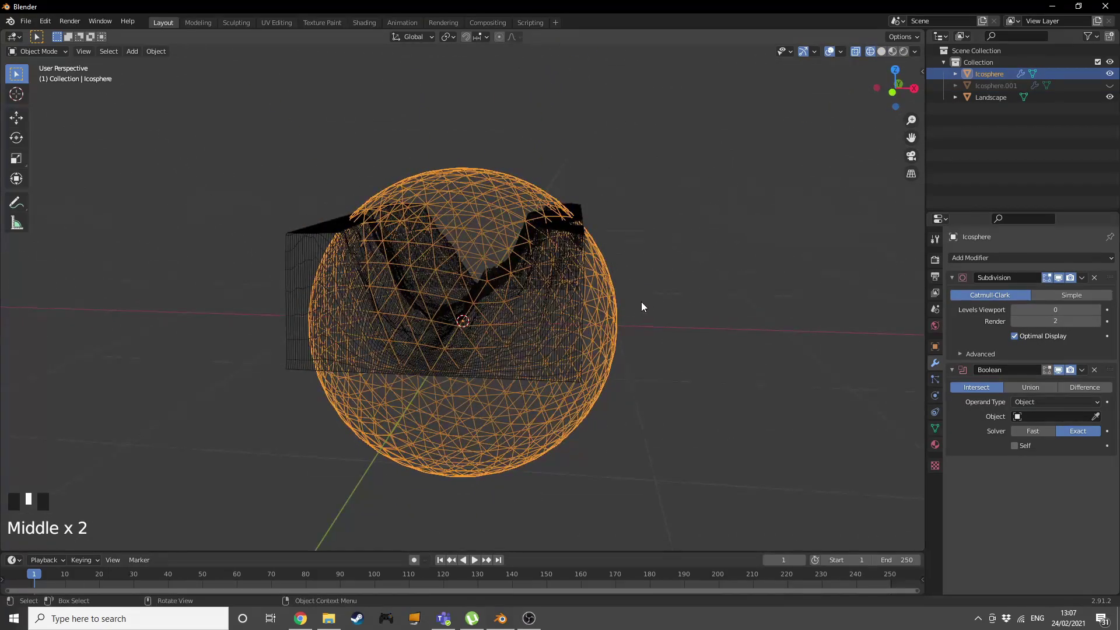
{"action": "left_click", "coordinate": [1040, 416]}
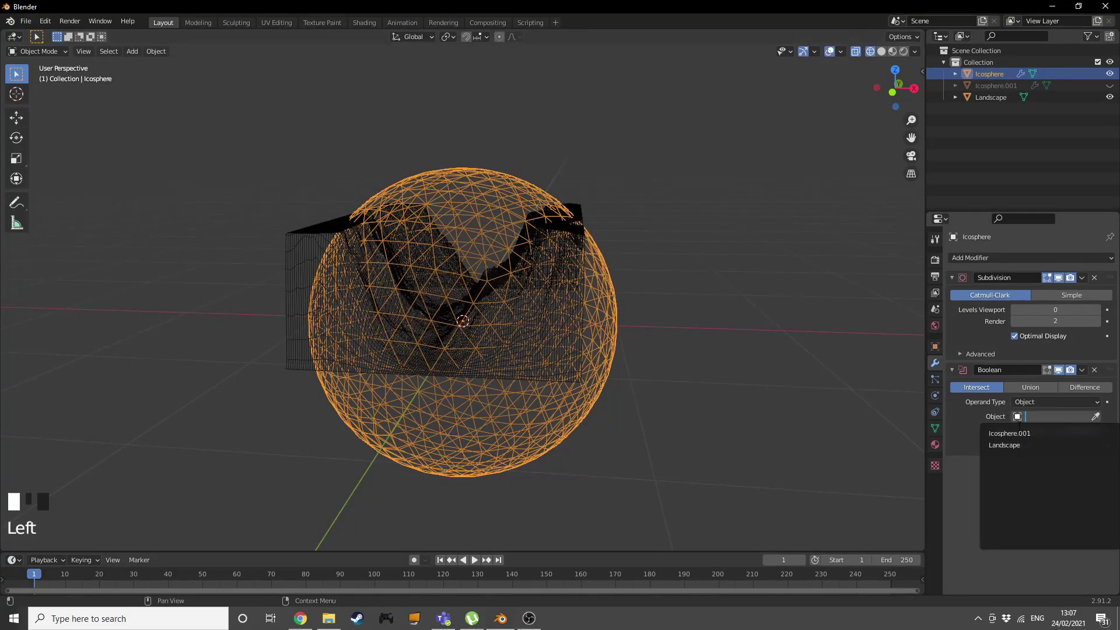
{"action": "key", "text": "z"}
{"action": "left_click", "coordinate": [804, 348]}
{"action": "mouse_move", "coordinate": [804, 348]}
{"action": "middle_mouse_down"}
{"action": "mouse_move", "coordinate": [695, 354]}
{"action": "mouse_move", "coordinate": [708, 351]}
{"action": "mouse_move", "coordinate": [665, 308]}
{"action": "middle_mouse_up"}
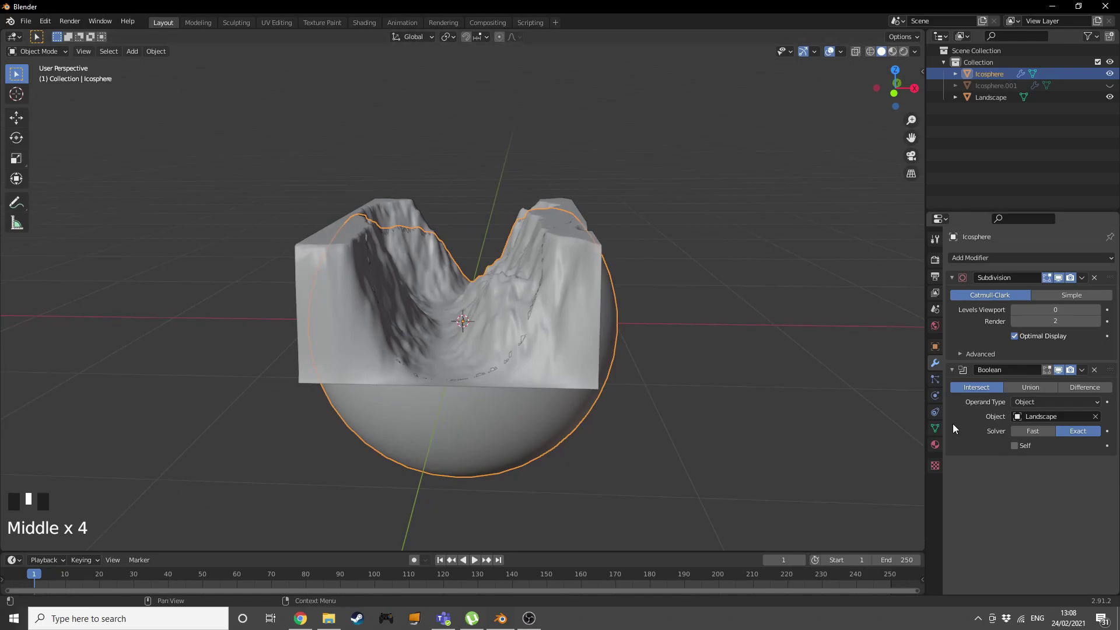
Step: Apply the Boolean modifier on the ico sphere and delete the landscape object used as its cutter
{"action": "left_click", "coordinate": [961, 440]}
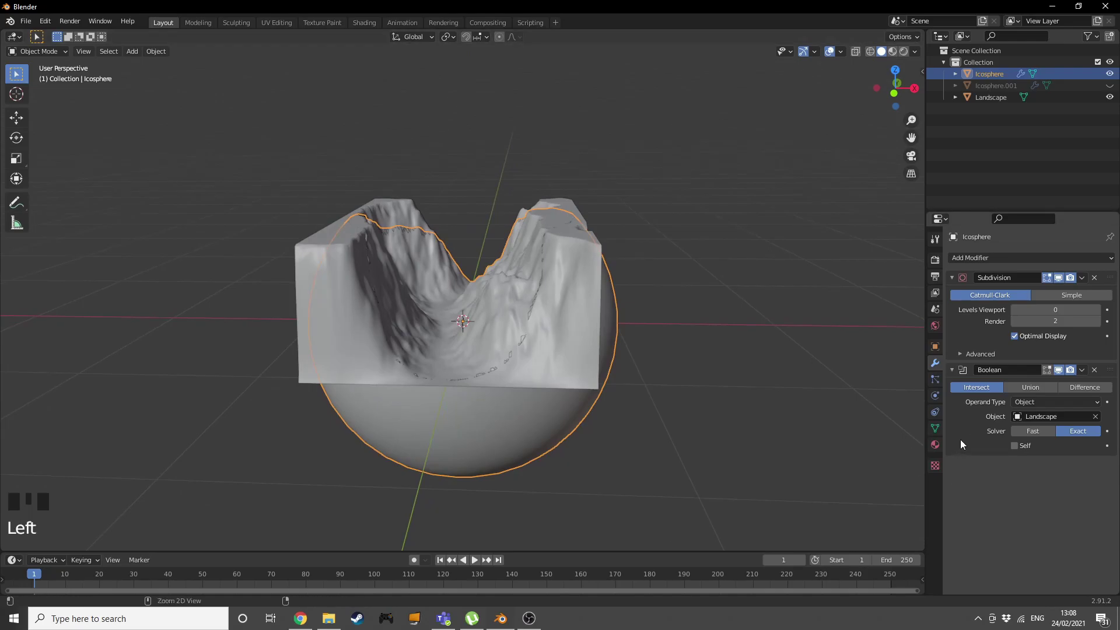
{"action": "key", "text": "ctrl+a"}
{"action": "left_click", "coordinate": [615, 295]}
{"action": "middle_click_drag", "start_coordinate": [491, 359], "coordinate": [660, 348]}
{"action": "key", "text": "x"}
{"action": "left_click", "coordinate": [614, 298]}
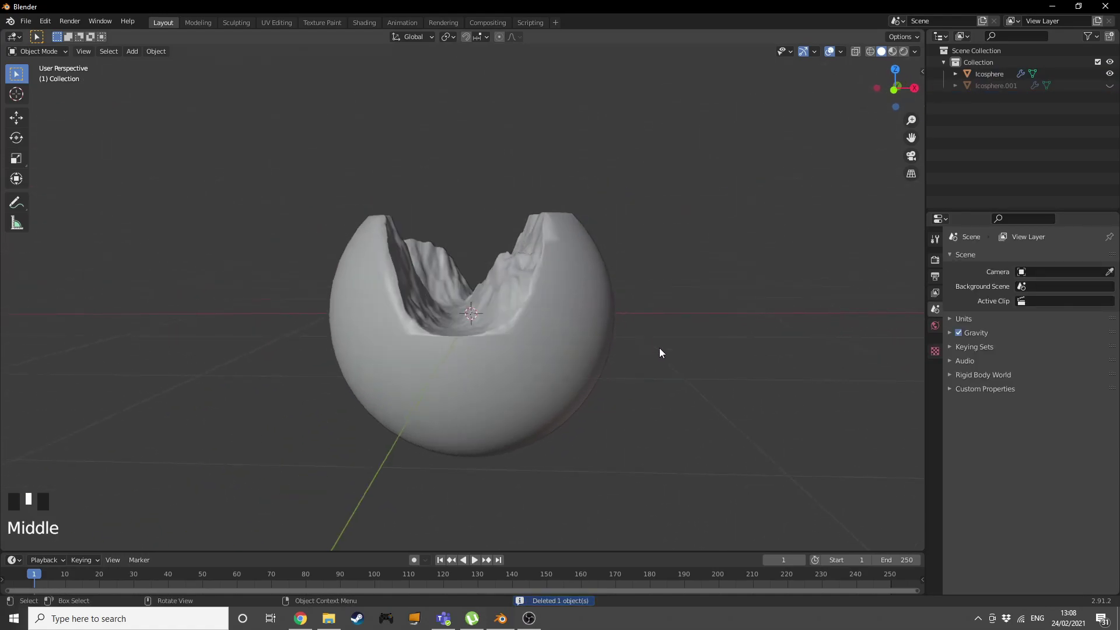
Step: Add a new Landscape mesh and load the Volcano operator preset for it
{"action": "key", "text": "shift+a"}
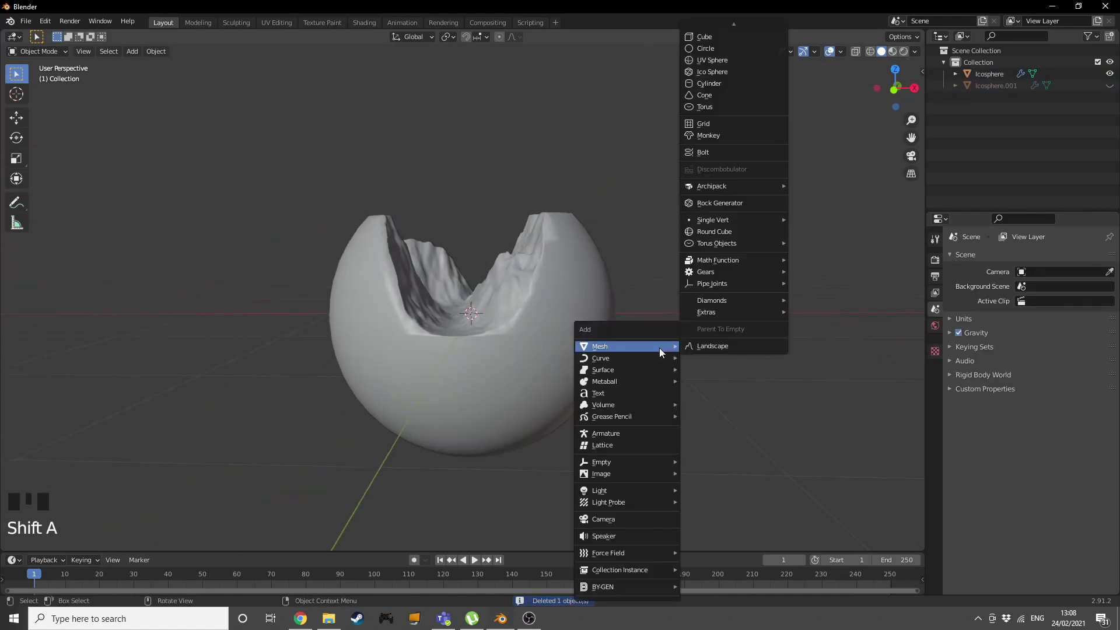
{"action": "left_click", "coordinate": [688, 345]}
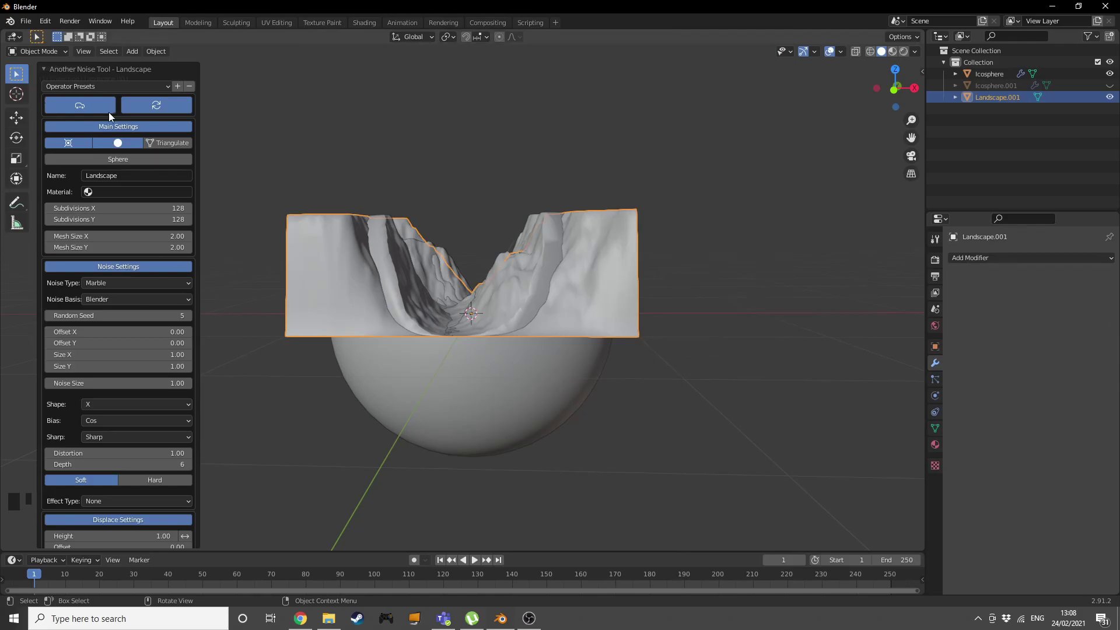
{"action": "left_click", "coordinate": [125, 89]}
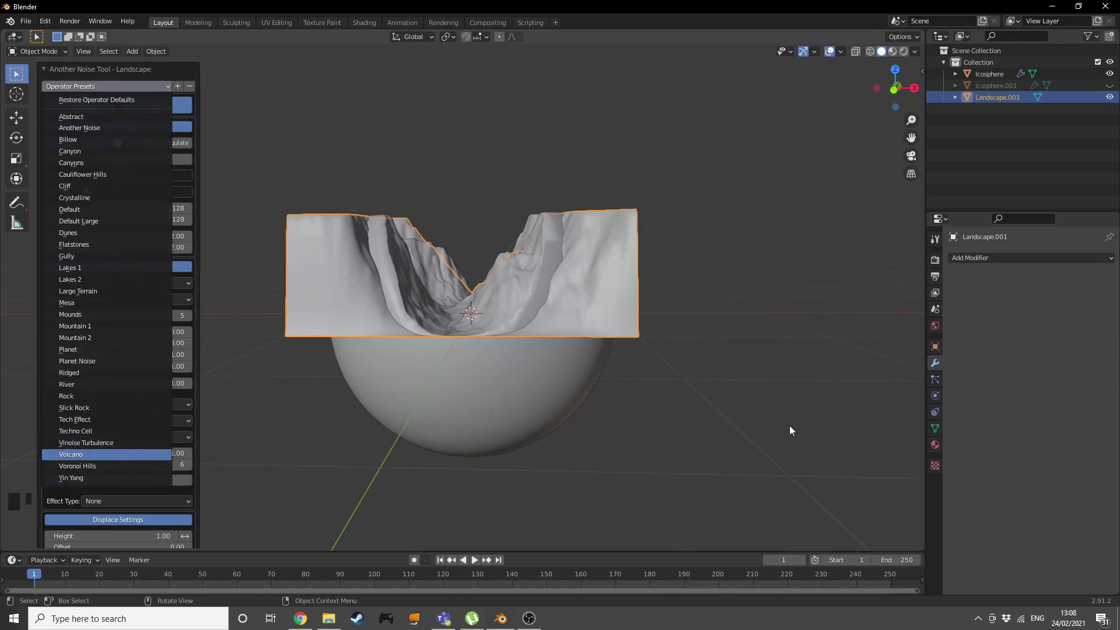
{"action": "key", "text": "Return"}
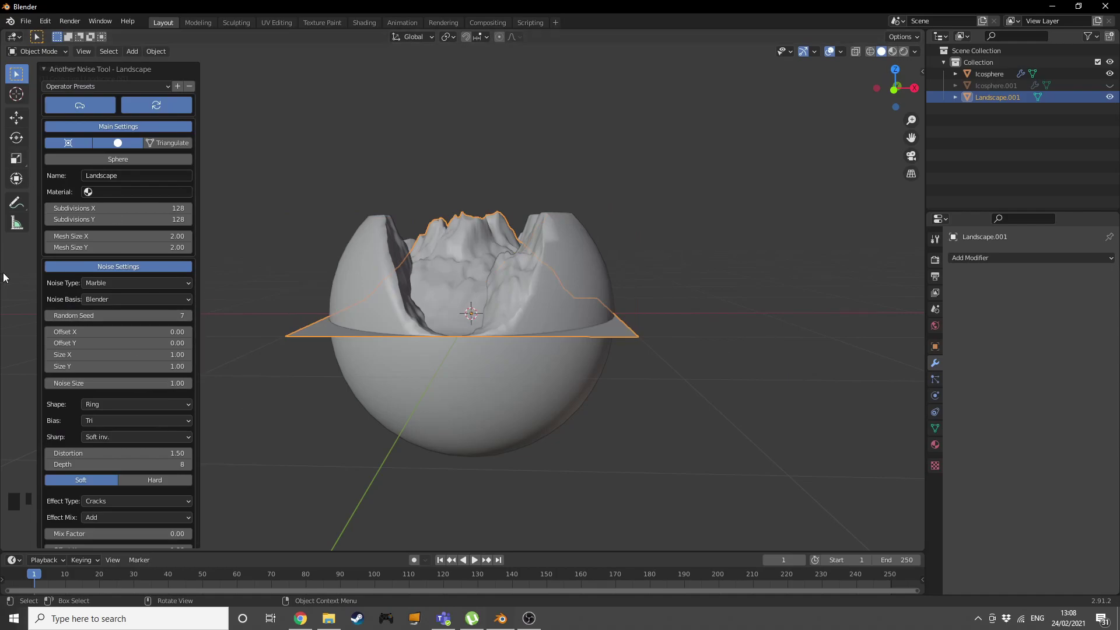
Step: Move the volcano landscape about 0.706 m down along Z toward the underside of the cut sphere
{"action": "key", "text": "g"}
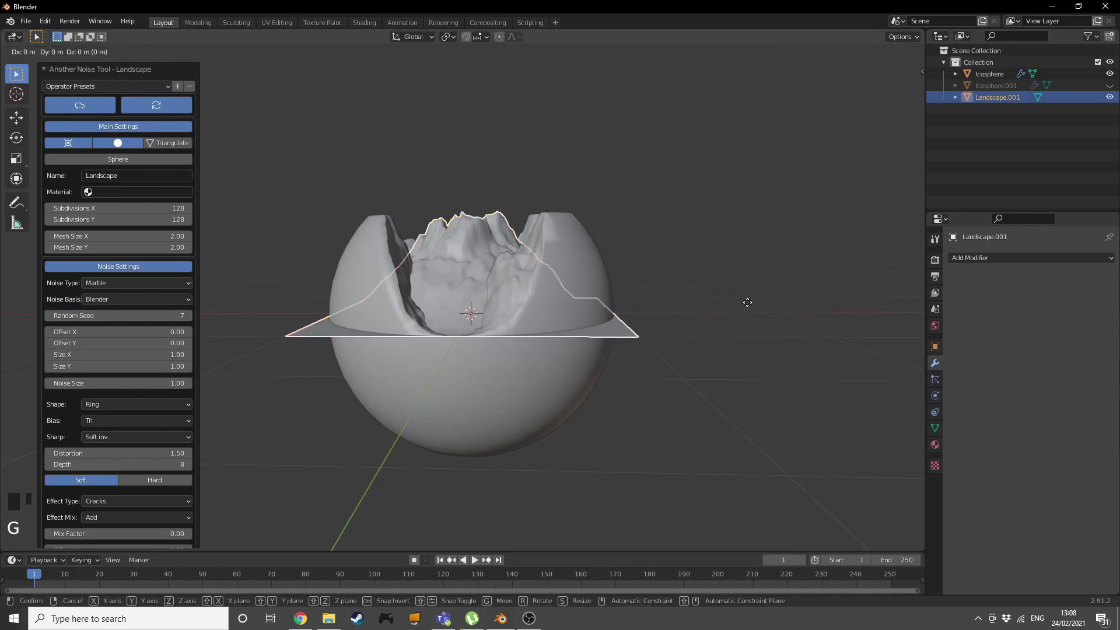
{"action": "key", "text": "z"}
{"action": "left_click", "coordinate": [727, 402]}
{"action": "middle_click_drag", "start_coordinate": [727, 403], "coordinate": [793, 353]}
Step: Rotate the volcano landscape about 19.7° around Y and shift it so it crosses the sphere's underside at a slant
{"action": "key", "text": "r"}
{"action": "key", "text": "y"}
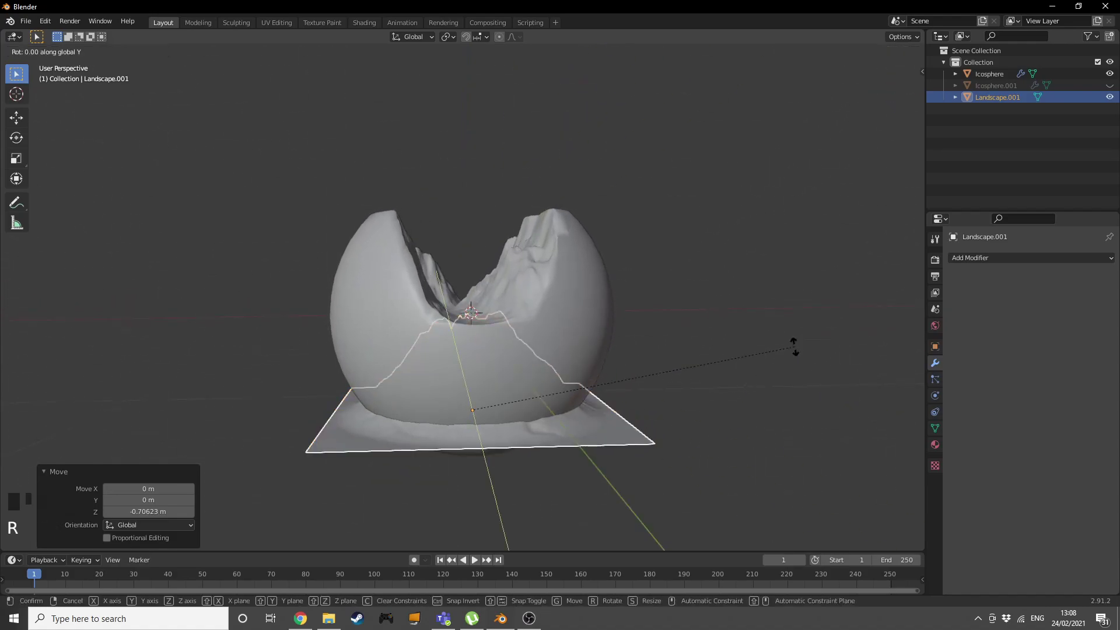
{"action": "left_click", "coordinate": [821, 417]}
{"action": "key", "text": "g"}
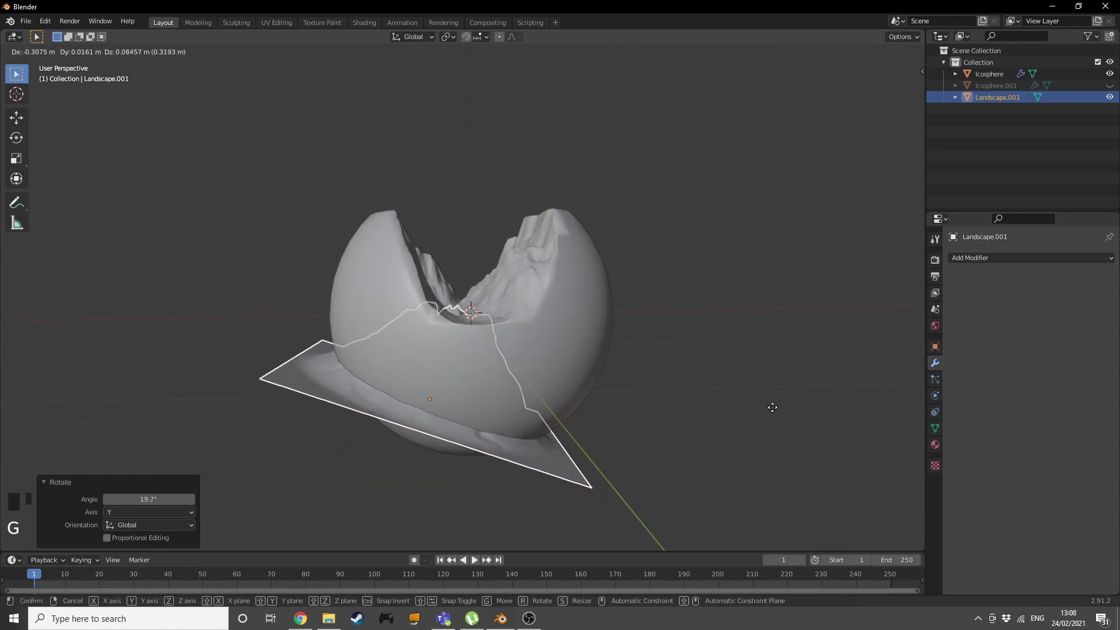
{"action": "left_click", "coordinate": [784, 430]}
{"action": "middle_click_drag", "start_coordinate": [784, 430], "coordinate": [912, 313]}
Step: Add a Boolean modifier to the cut sphere with the Difference operation and Landscape.001 as its object
{"action": "left_click", "coordinate": [555, 343]}
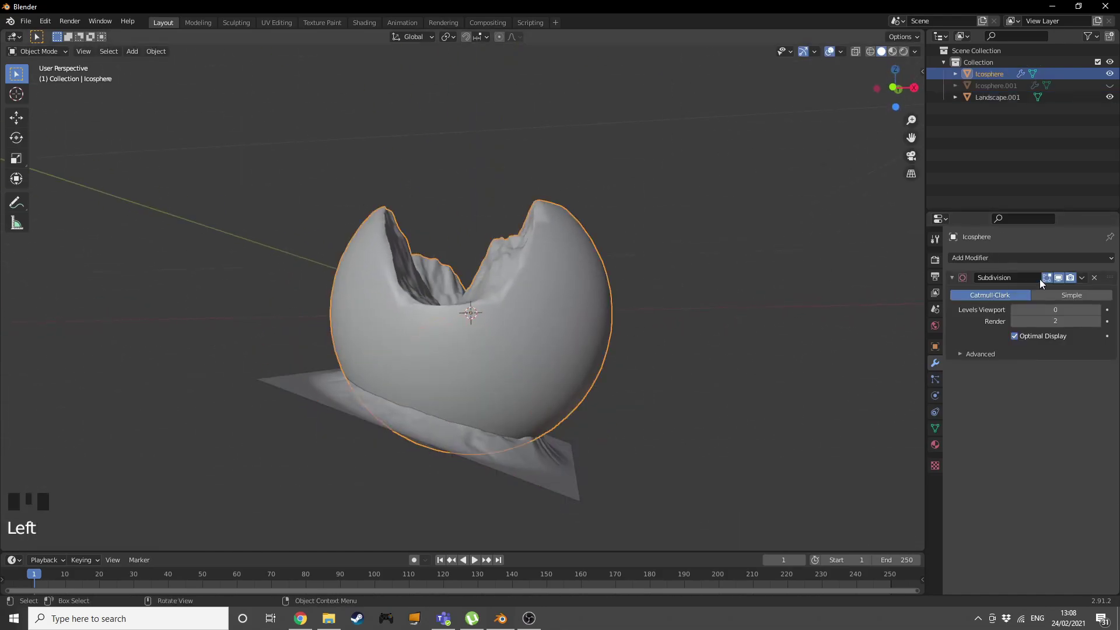
{"action": "left_click", "coordinate": [1038, 257]}
{"action": "left_click", "coordinate": [902, 315]}
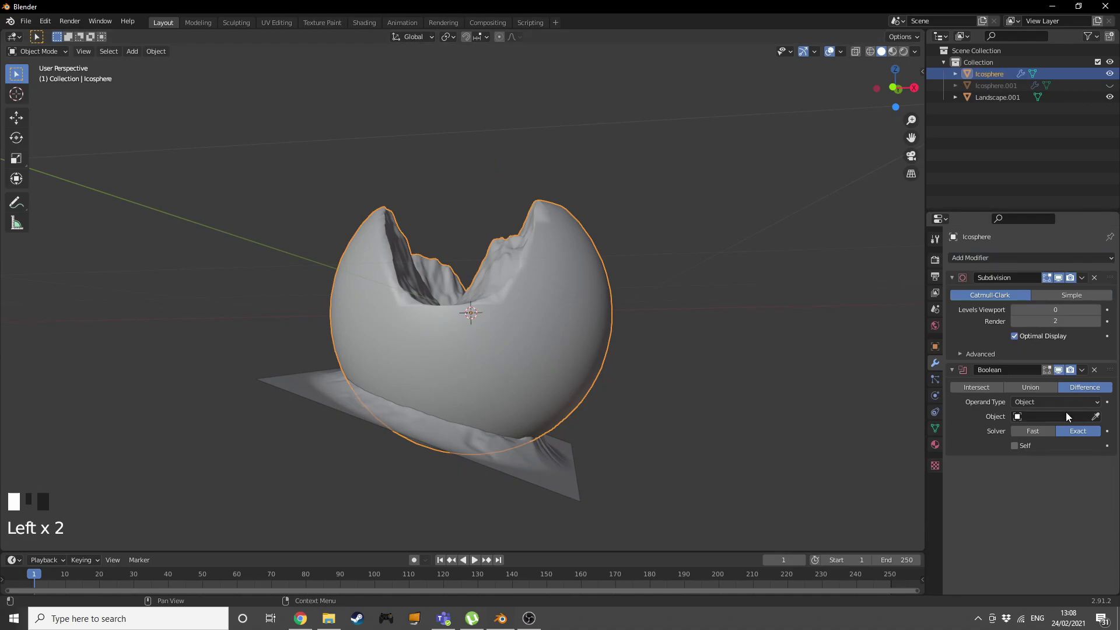
{"action": "left_click", "coordinate": [1062, 416]}
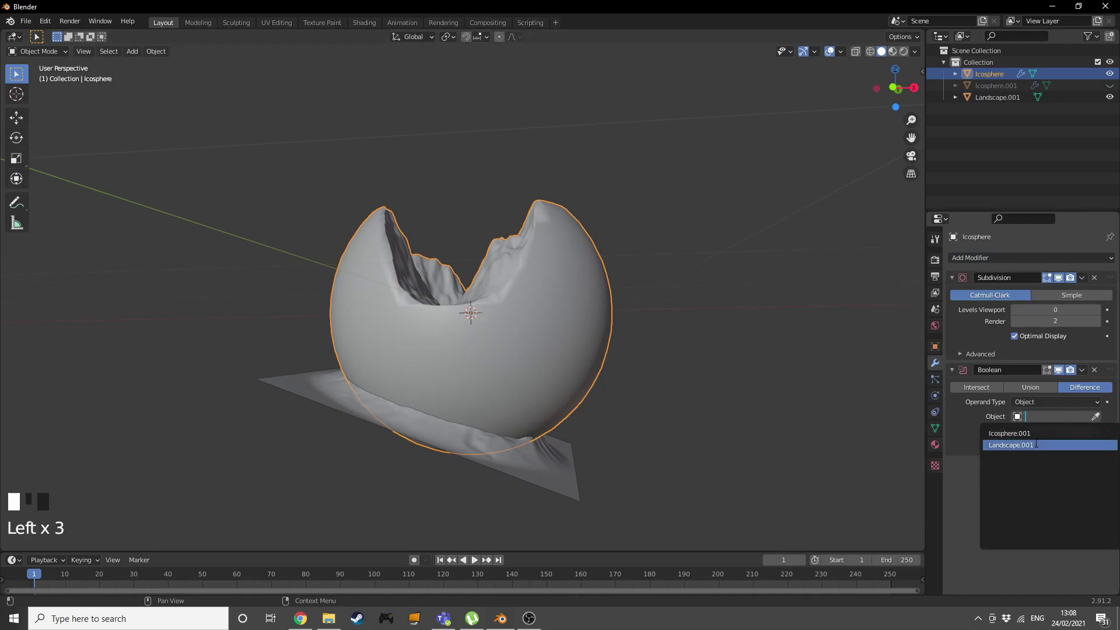
{"action": "key", "text": "Return"}
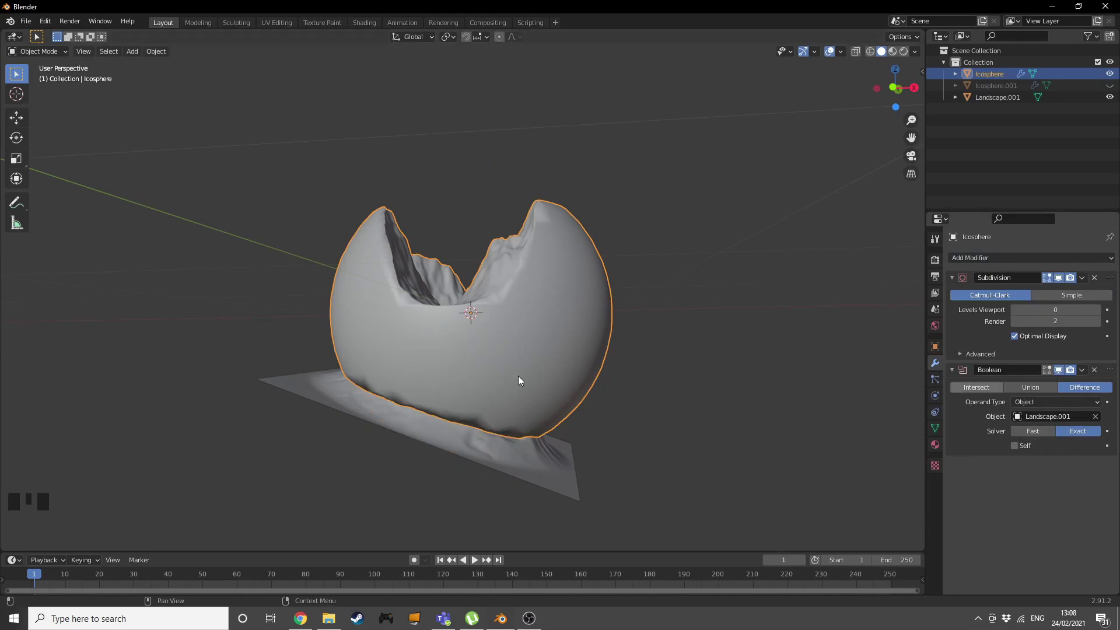
Step: Try the Intersect operation on the cut sphere's Boolean modifier and switch it back to Difference
{"action": "middle_click_drag", "start_coordinate": [523, 383], "coordinate": [574, 310]}
{"action": "left_click", "coordinate": [976, 387]}
{"action": "left_click", "coordinate": [1099, 388]}
{"action": "mouse_move", "coordinate": [776, 398]}
{"action": "middle_mouse_down"}
{"action": "mouse_move", "coordinate": [782, 359]}
{"action": "mouse_move", "coordinate": [827, 362]}
{"action": "mouse_move", "coordinate": [764, 399]}
{"action": "middle_mouse_up"}
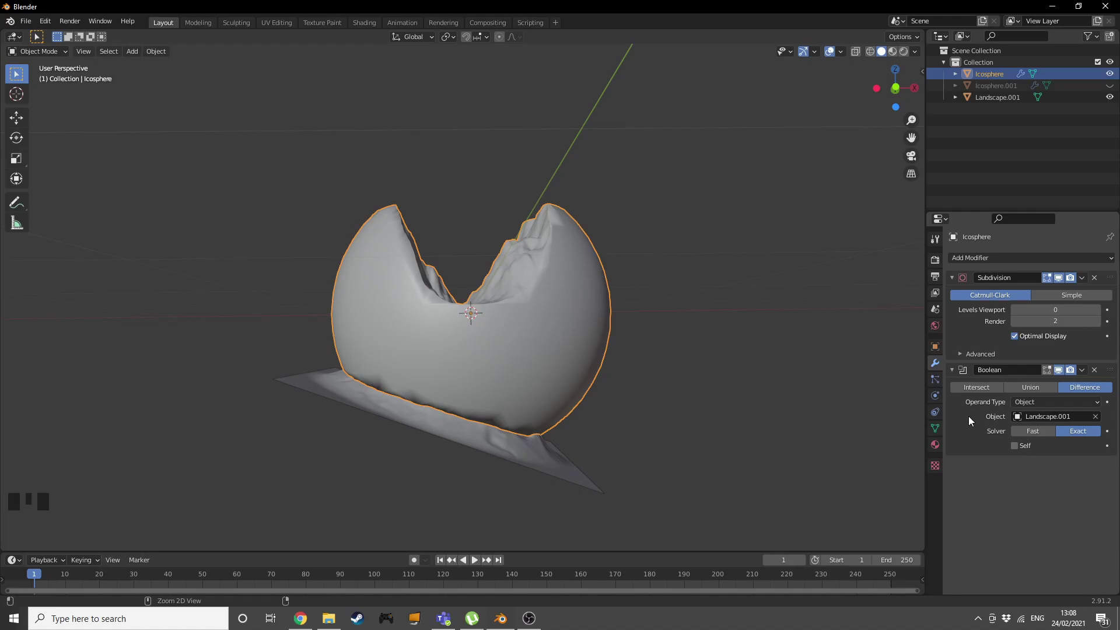
Step: Apply the Difference Boolean on the cut sphere and delete the volcano landscape
{"action": "key", "text": "ctrl+a"}
{"action": "left_click", "coordinate": [411, 433]}
{"action": "key", "text": "x"}
{"action": "left_click", "coordinate": [411, 430]}
{"action": "middle_click_drag", "start_coordinate": [411, 430], "coordinate": [826, 423]}
Step: Unhide the full ico sphere and scale it down slightly so it sits just inside the cut sphere
{"action": "left_click", "coordinate": [1109, 85]}
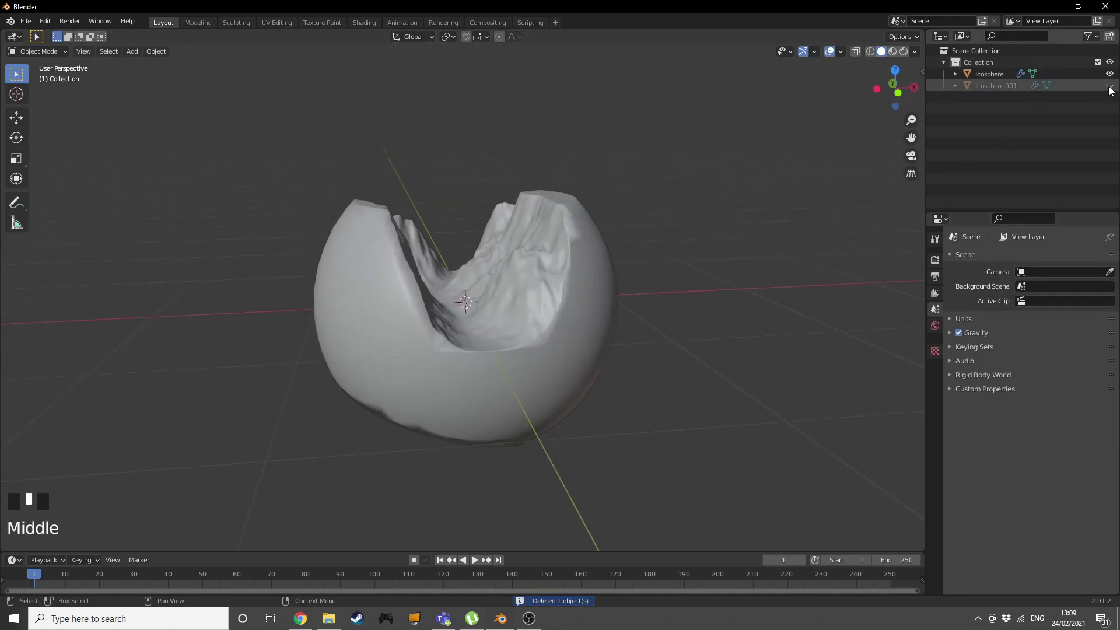
{"action": "mouse_move", "coordinate": [548, 287]}
{"action": "middle_mouse_down"}
{"action": "mouse_move", "coordinate": [553, 248]}
{"action": "mouse_move", "coordinate": [563, 246]}
{"action": "mouse_move", "coordinate": [558, 280]}
{"action": "middle_mouse_up"}
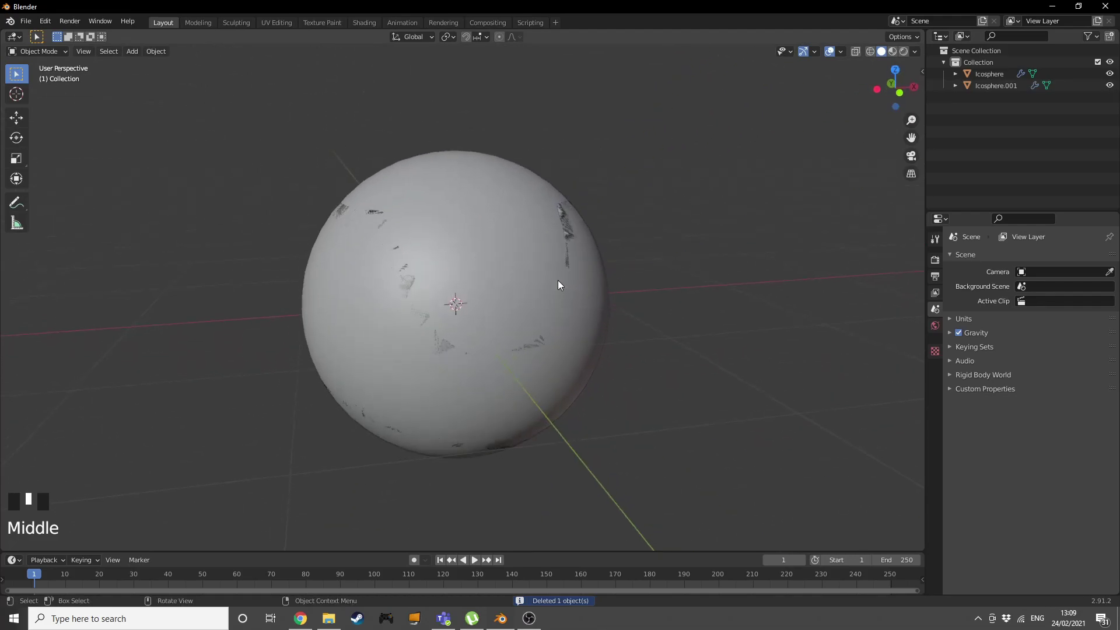
{"action": "left_click", "coordinate": [531, 268]}
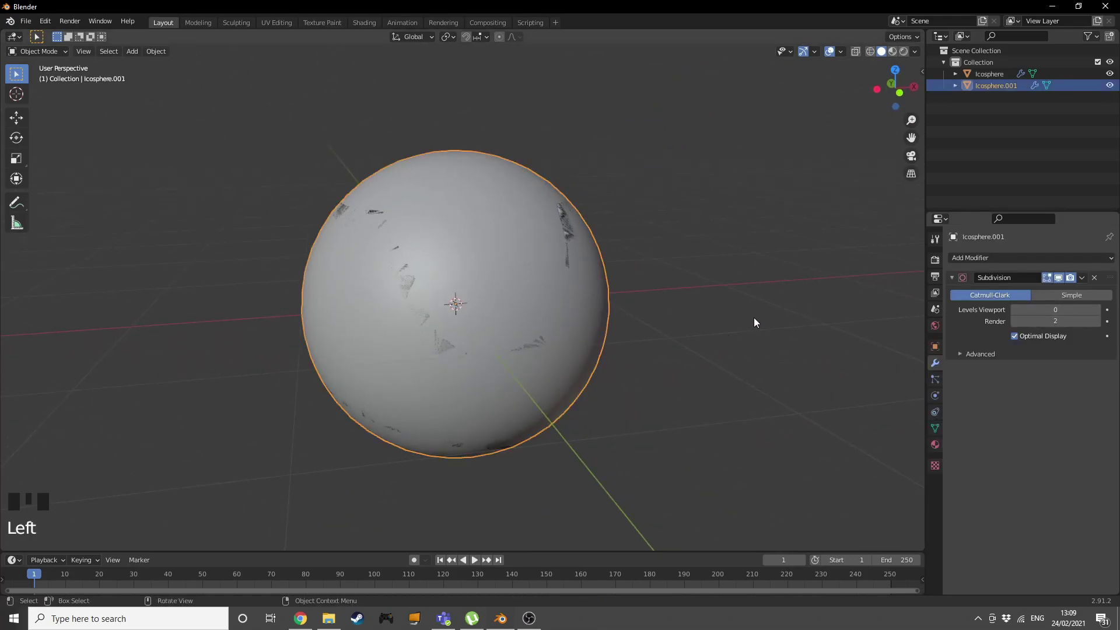
{"action": "key", "text": "s"}
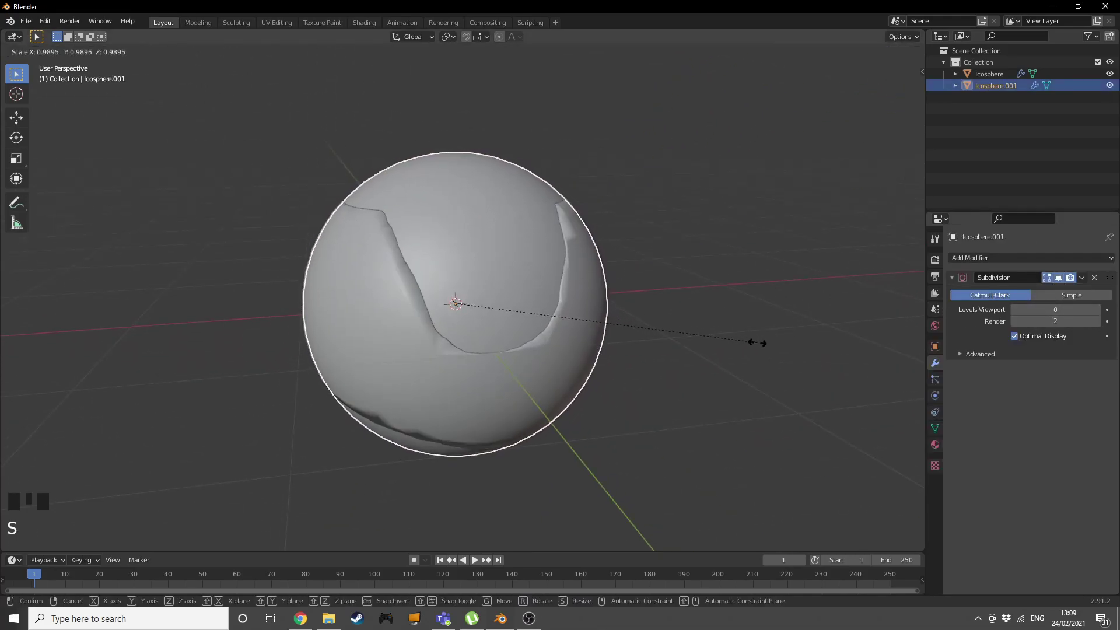
{"action": "left_click", "coordinate": [717, 355]}
{"action": "middle_click_drag", "start_coordinate": [716, 356], "coordinate": [1041, 292]}
{"action": "middle_click_drag", "start_coordinate": [394, 251], "coordinate": [458, 243]}
Step: Set the viewport level of the cut sphere's Subdivision modifier to 1
{"action": "left_click", "coordinate": [583, 311]}
{"action": "middle_click_drag", "start_coordinate": [583, 312], "coordinate": [738, 329]}
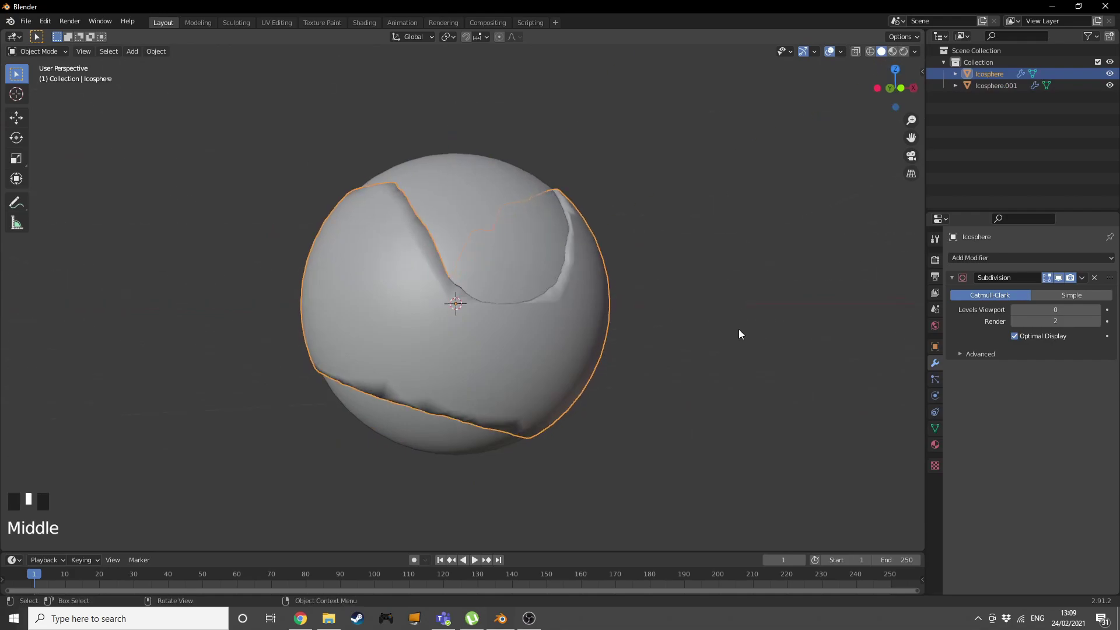
{"action": "left_click", "coordinate": [1096, 317]}
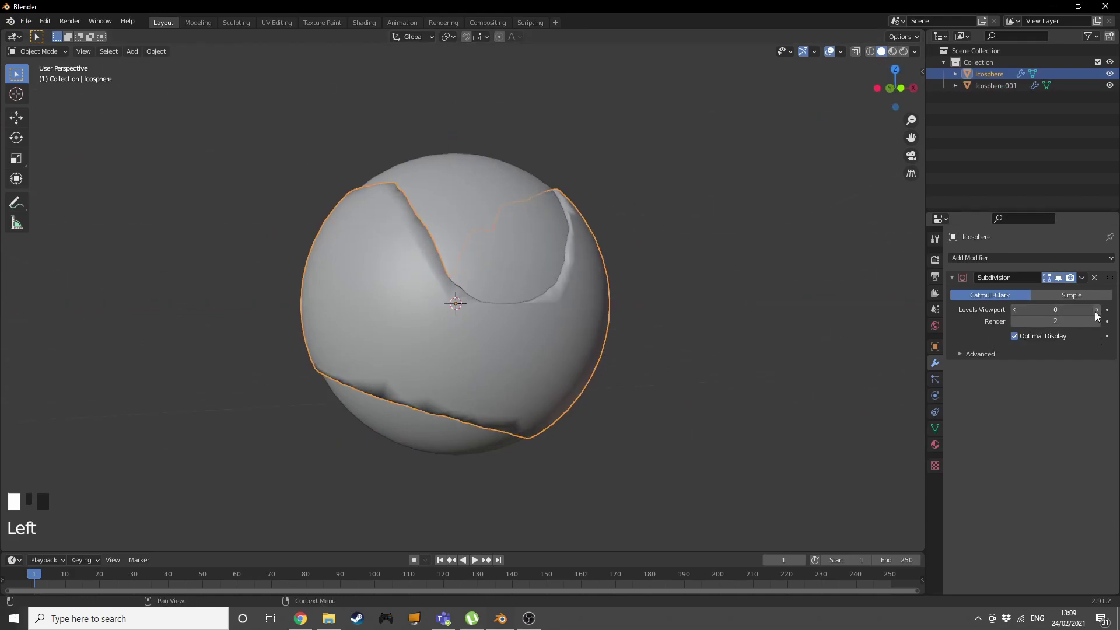
Step: Scale the inner ico sphere uniformly by about 1.009 to narrow its gap to the cut sphere
{"action": "middle_click_drag", "start_coordinate": [456, 300], "coordinate": [678, 363]}
{"action": "scroll", "coordinate": [458, 219], "scroll_direction": "up", "scroll_amount": 4}
{"action": "mouse_move", "coordinate": [458, 219]}
{"action": "middle_mouse_down"}
{"action": "mouse_move", "coordinate": [498, 230]}
{"action": "mouse_move", "coordinate": [452, 234]}
{"action": "mouse_move", "coordinate": [474, 225]}
{"action": "middle_mouse_up"}
{"action": "left_click", "coordinate": [474, 226]}
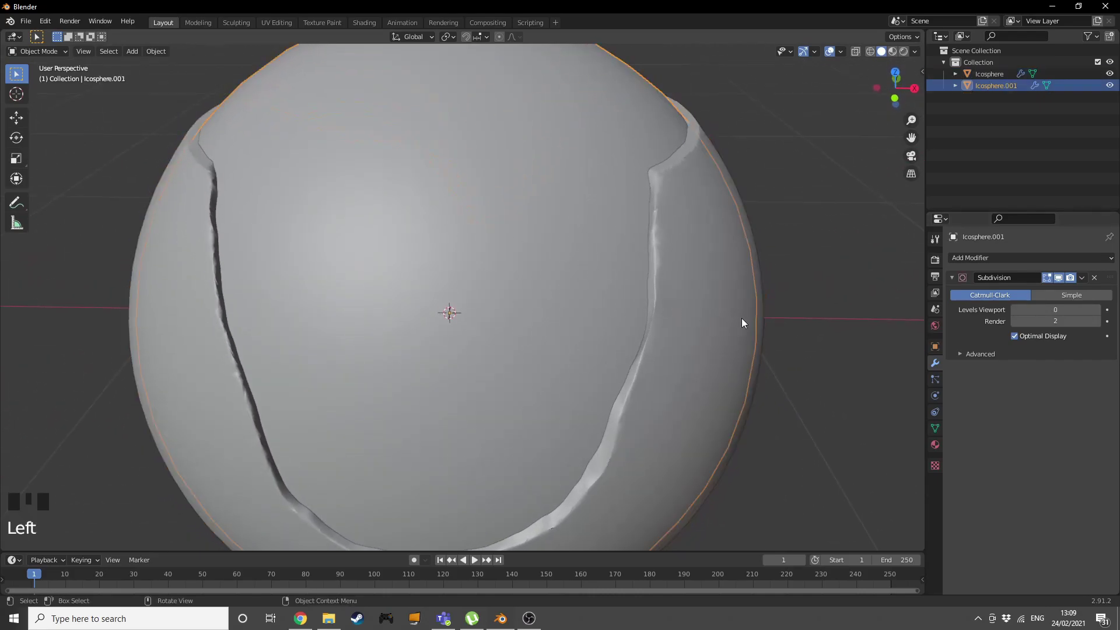
{"action": "key", "text": "s"}
{"action": "left_click", "coordinate": [783, 327]}
{"action": "middle_click_drag", "start_coordinate": [783, 328], "coordinate": [846, 291]}
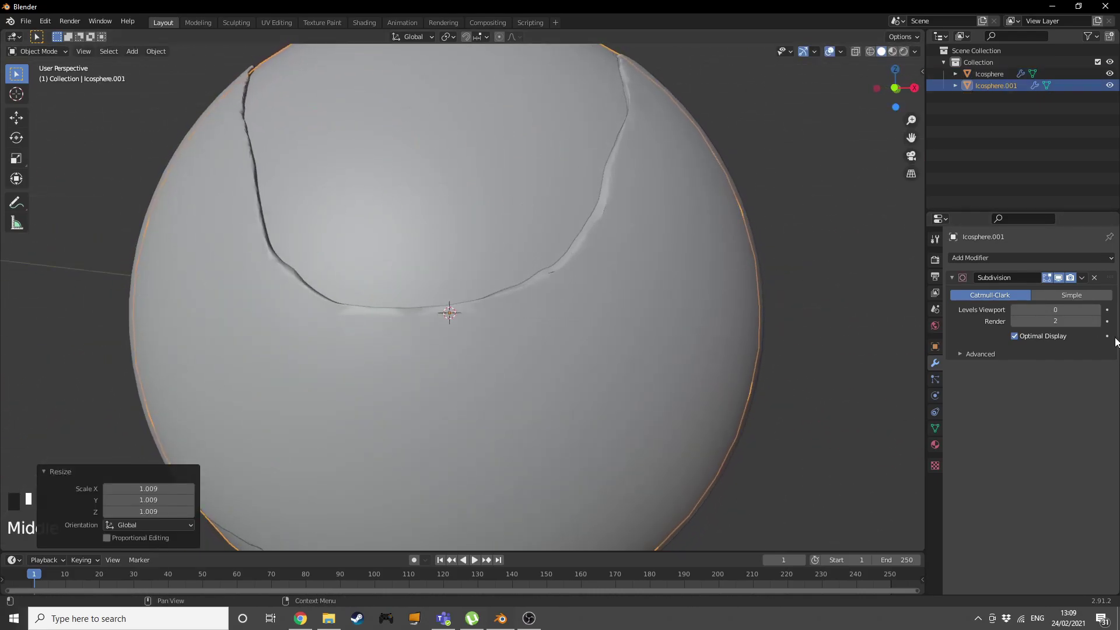
Step: Compare the cut sphere's Subdivision viewport level at 0 and 1, leaving it at 1
{"action": "left_click", "coordinate": [552, 315]}
{"action": "left_click", "coordinate": [1015, 309]}
{"action": "scroll", "coordinate": [536, 281], "scroll_direction": "down", "scroll_amount": 5}
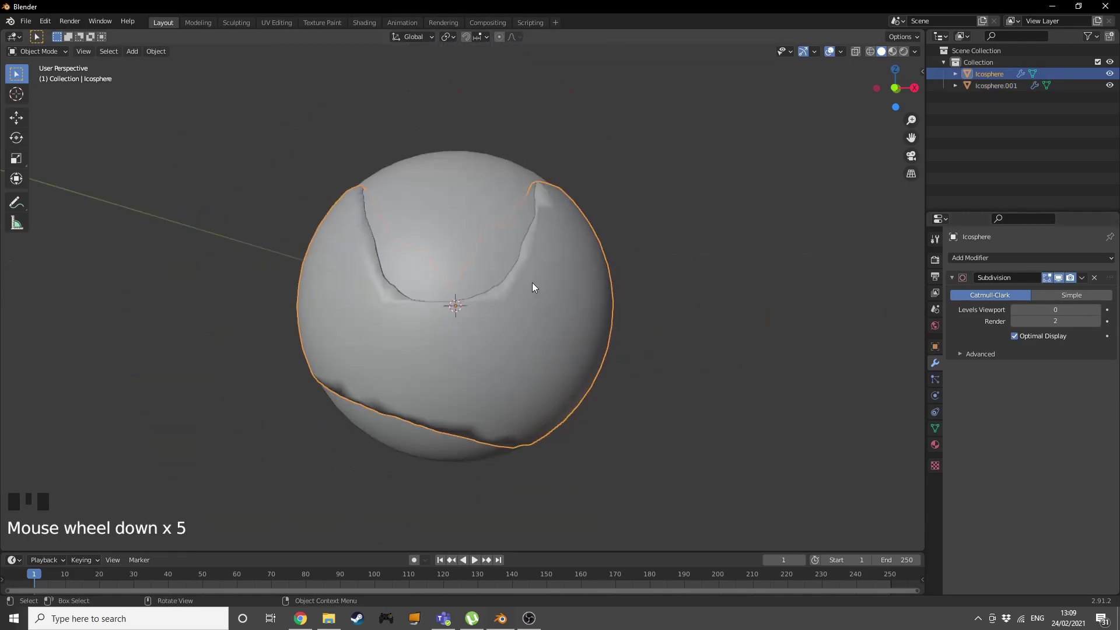
{"action": "middle_click_drag", "start_coordinate": [764, 288], "coordinate": [772, 290]}
{"action": "left_click", "coordinate": [1099, 316]}
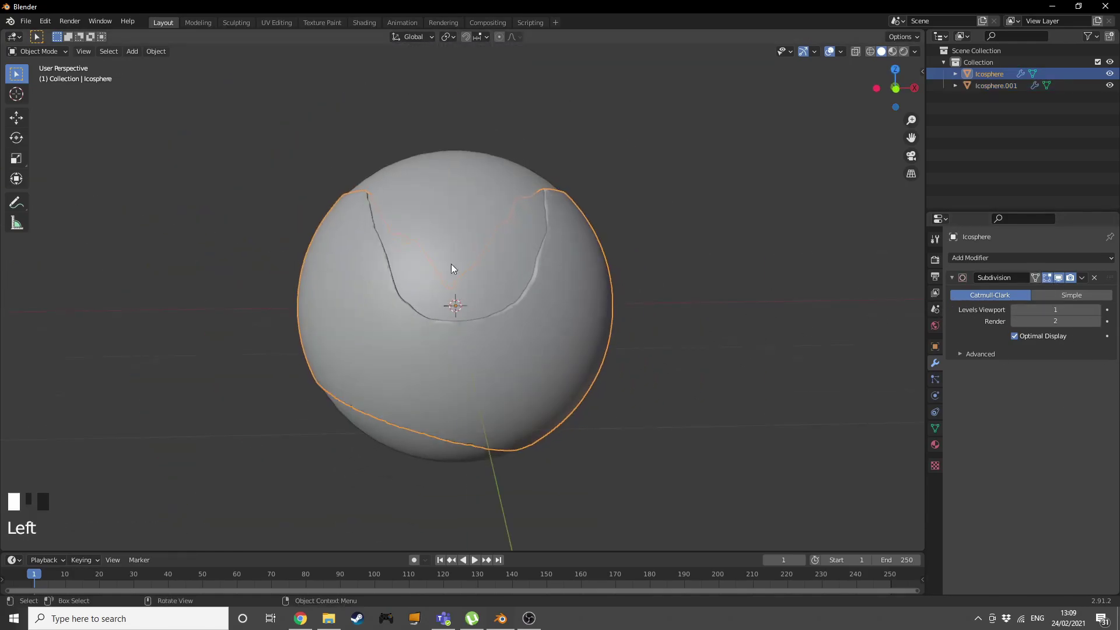
{"action": "middle_click_drag", "start_coordinate": [465, 264], "coordinate": [583, 263]}
{"action": "middle_click_drag", "start_coordinate": [423, 331], "coordinate": [384, 362]}
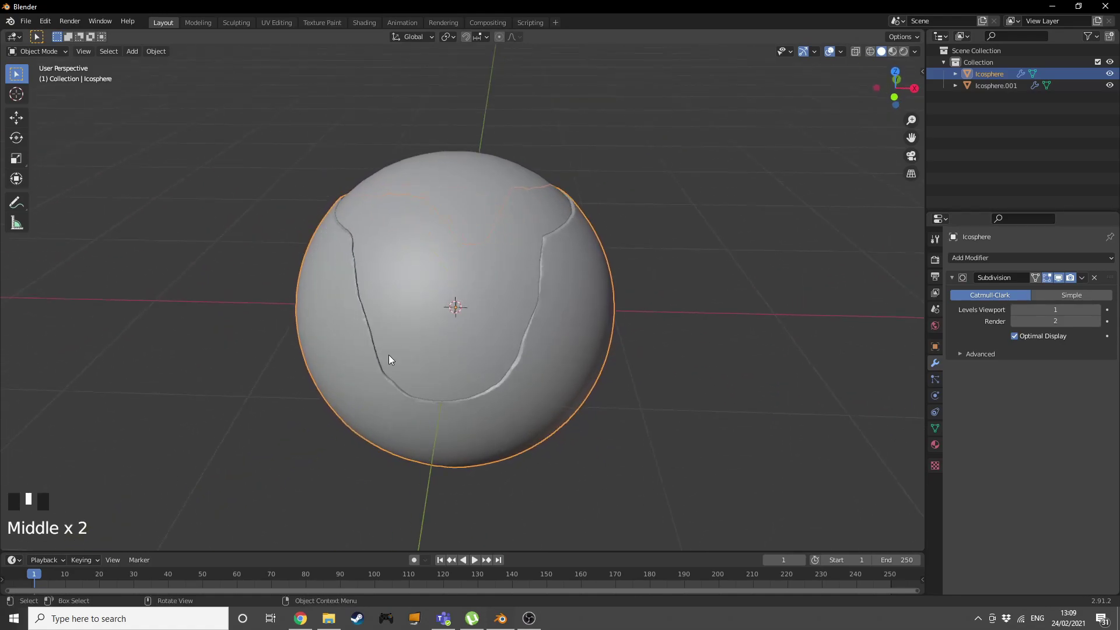
Step: Hide the inner ico sphere so only the cut sphere remains in the viewport
{"action": "left_click", "coordinate": [482, 210]}
{"action": "middle_click_drag", "start_coordinate": [483, 210], "coordinate": [431, 264]}
{"action": "middle_click_drag", "start_coordinate": [258, 345], "coordinate": [461, 282]}
{"action": "key", "text": "Tab"}
{"action": "middle_click", "coordinate": [380, 325]}
{"action": "key", "text": "Tab"}
{"action": "left_click", "coordinate": [383, 325]}
{"action": "left_click", "coordinate": [527, 220]}
{"action": "key", "text": "h"}
Step: Circle-select the outer shell of the cut sphere in Edit Mode, leaving the canyon interior unselected
{"action": "left_click", "coordinate": [380, 301]}
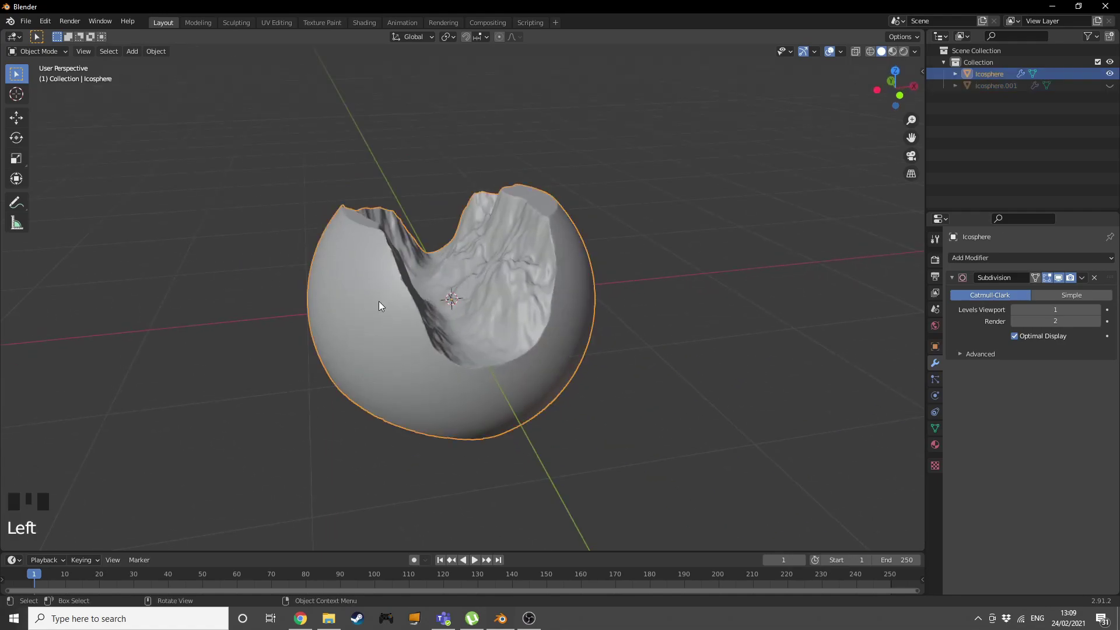
{"action": "key", "text": "Tab"}
{"action": "middle_click_drag", "start_coordinate": [380, 301], "coordinate": [414, 284]}
{"action": "left_click", "coordinate": [646, 355]}
{"action": "key", "text": "c"}
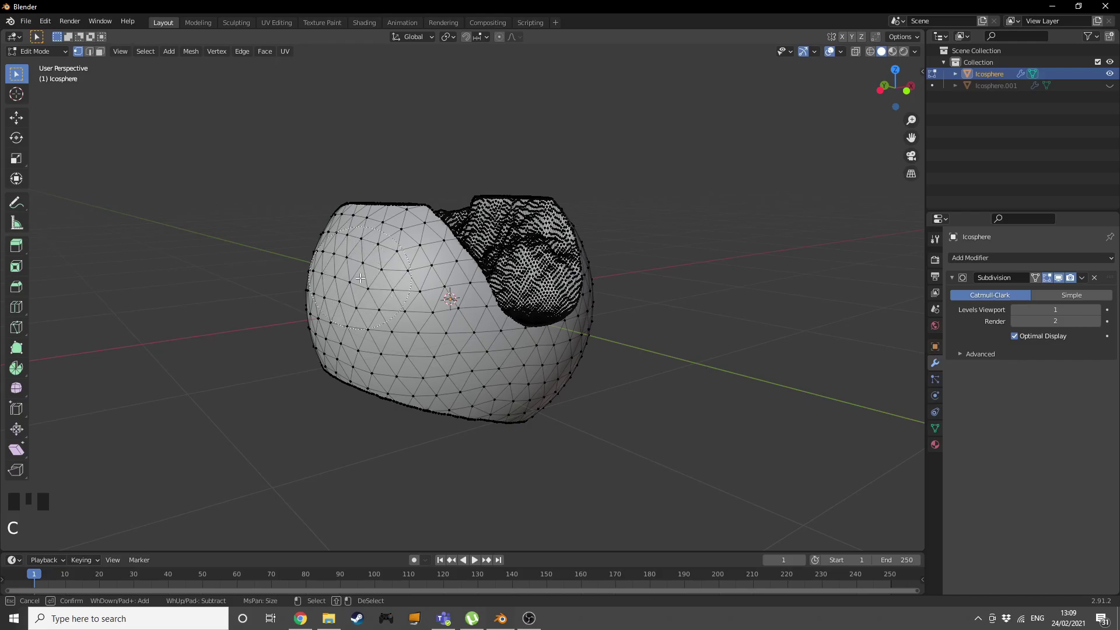
{"action": "mouse_move", "coordinate": [361, 278]}
{"action": "left_mouse_down"}
{"action": "mouse_move", "coordinate": [406, 327]}
{"action": "mouse_move", "coordinate": [342, 312]}
{"action": "mouse_move", "coordinate": [349, 322]}
{"action": "mouse_move", "coordinate": [427, 348]}
{"action": "left_mouse_up"}
{"action": "mouse_move", "coordinate": [488, 357]}
{"action": "middle_mouse_down"}
{"action": "mouse_move", "coordinate": [675, 380]}
{"action": "mouse_move", "coordinate": [711, 341]}
{"action": "mouse_move", "coordinate": [503, 370]}
{"action": "middle_mouse_up"}
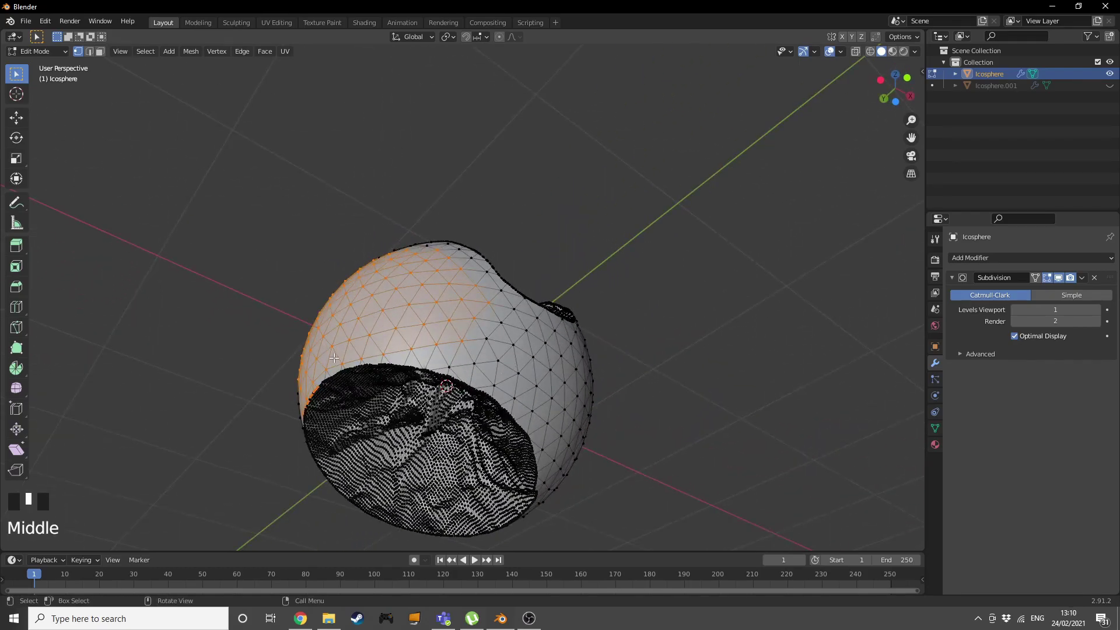
{"action": "key", "text": "c"}
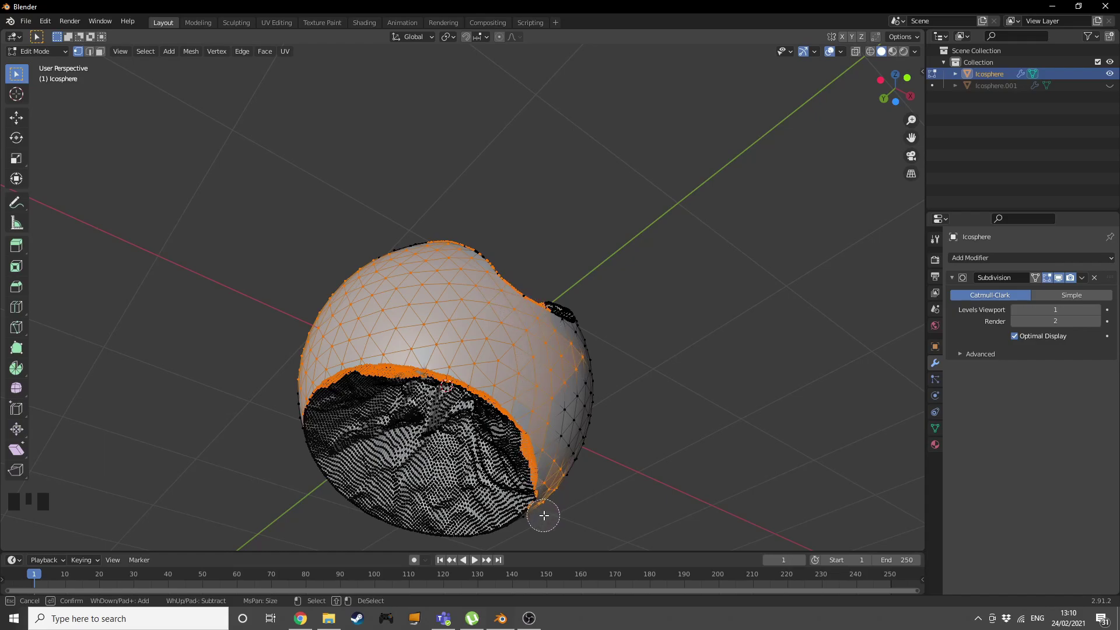
{"action": "middle_click_drag", "start_coordinate": [672, 471], "coordinate": [561, 383]}
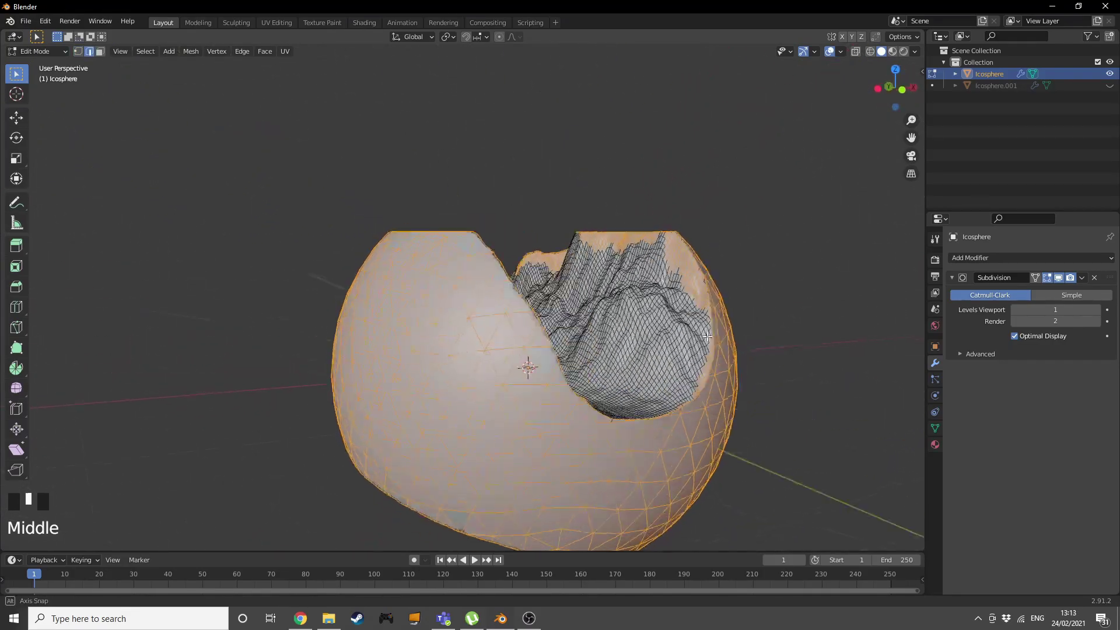
{"action": "middle_click_drag", "start_coordinate": [531, 365], "coordinate": [573, 187]}
{"action": "scroll", "coordinate": [573, 187], "scroll_direction": "up", "scroll_amount": 2}
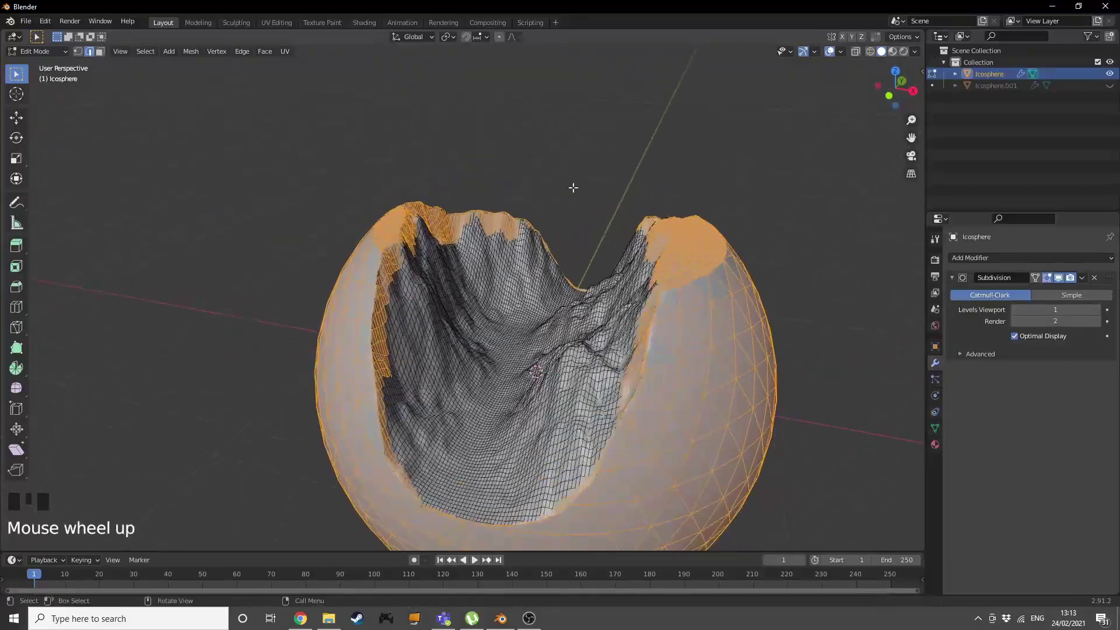
Step: Switch to the Shading workspace, create a new material for the cut sphere and add a second material slot
{"action": "left_click", "coordinate": [365, 22]}
{"action": "scroll", "coordinate": [490, 263], "scroll_direction": "up", "scroll_amount": 6}
{"action": "middle_click_drag", "start_coordinate": [489, 264], "coordinate": [513, 270]}
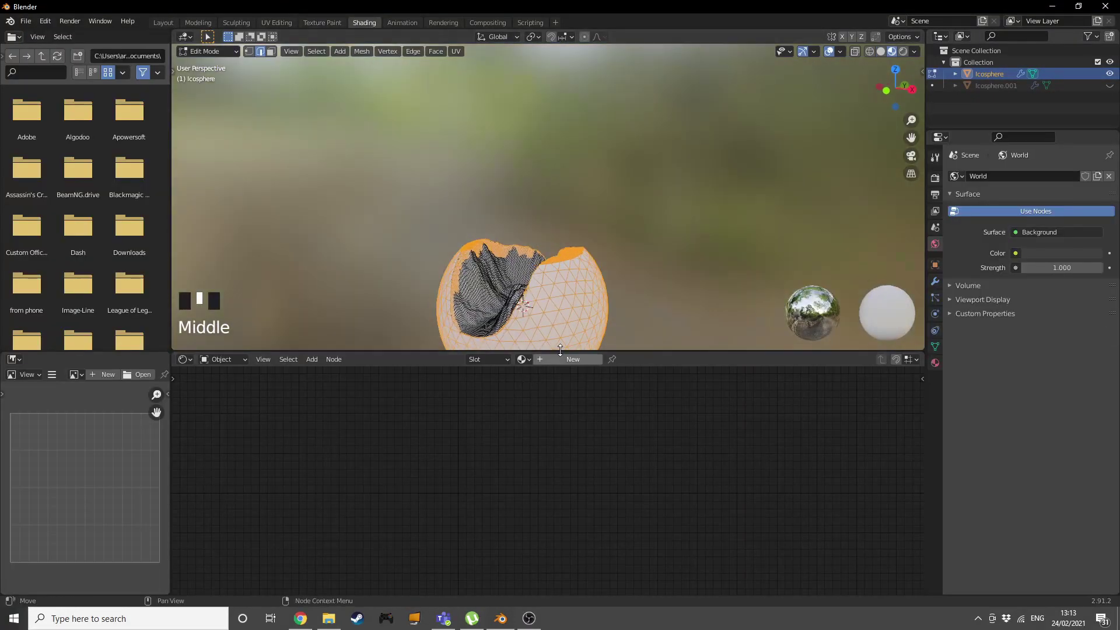
{"action": "left_click", "coordinate": [565, 360]}
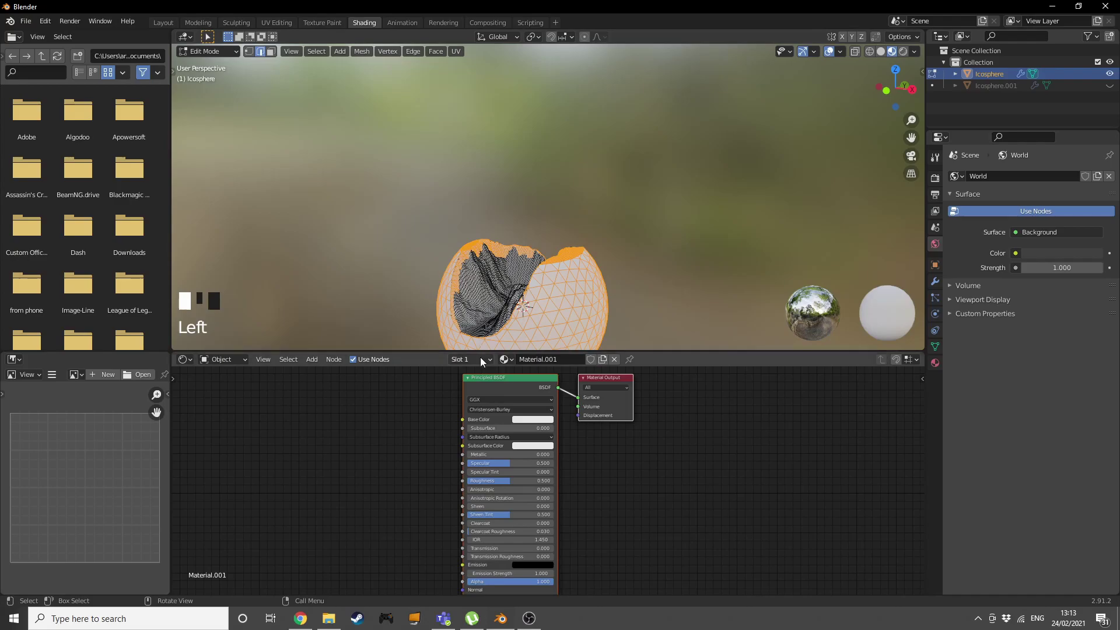
{"action": "left_click", "coordinate": [481, 358]}
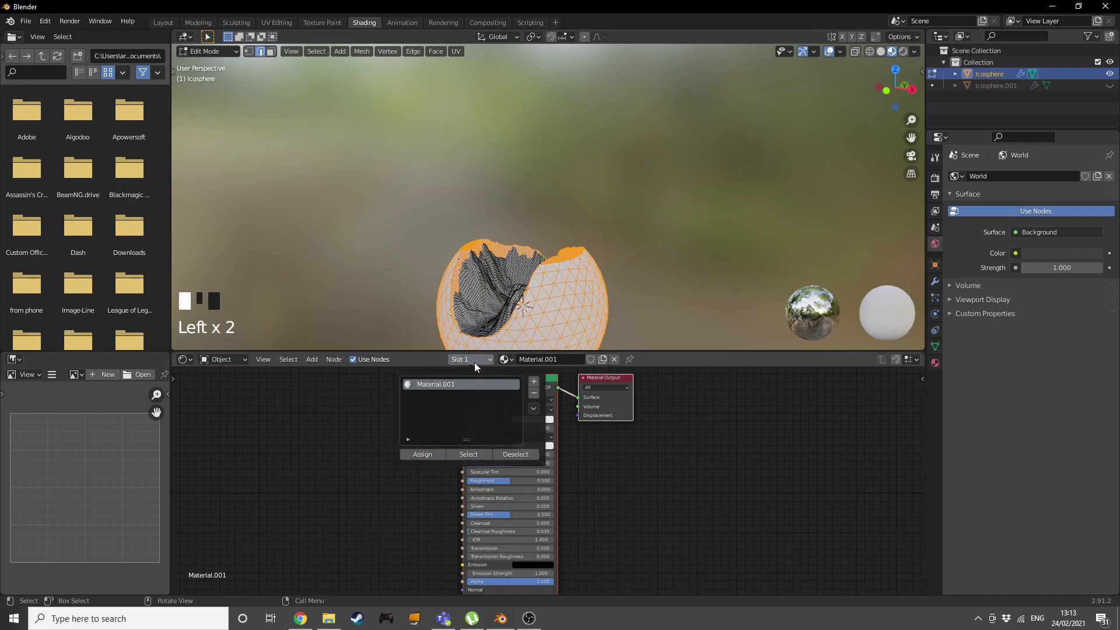
{"action": "left_click", "coordinate": [536, 384]}
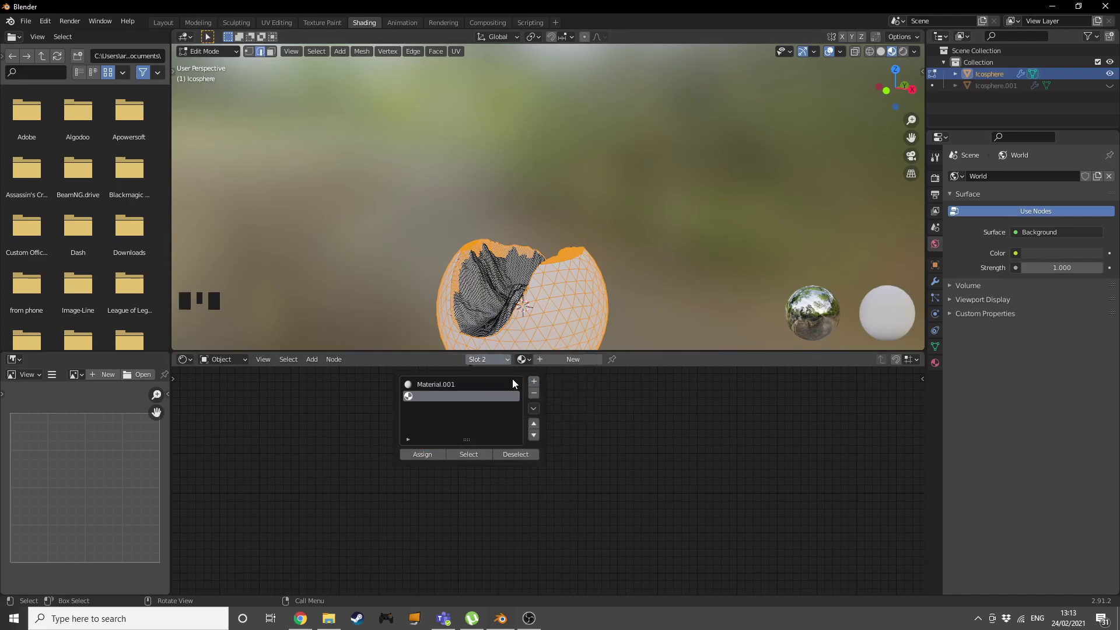
Step: Create a new material in the second slot, invert the selection to the canyon interior and assign the material to it
{"action": "left_click", "coordinate": [551, 358]}
{"action": "left_click", "coordinate": [463, 360]}
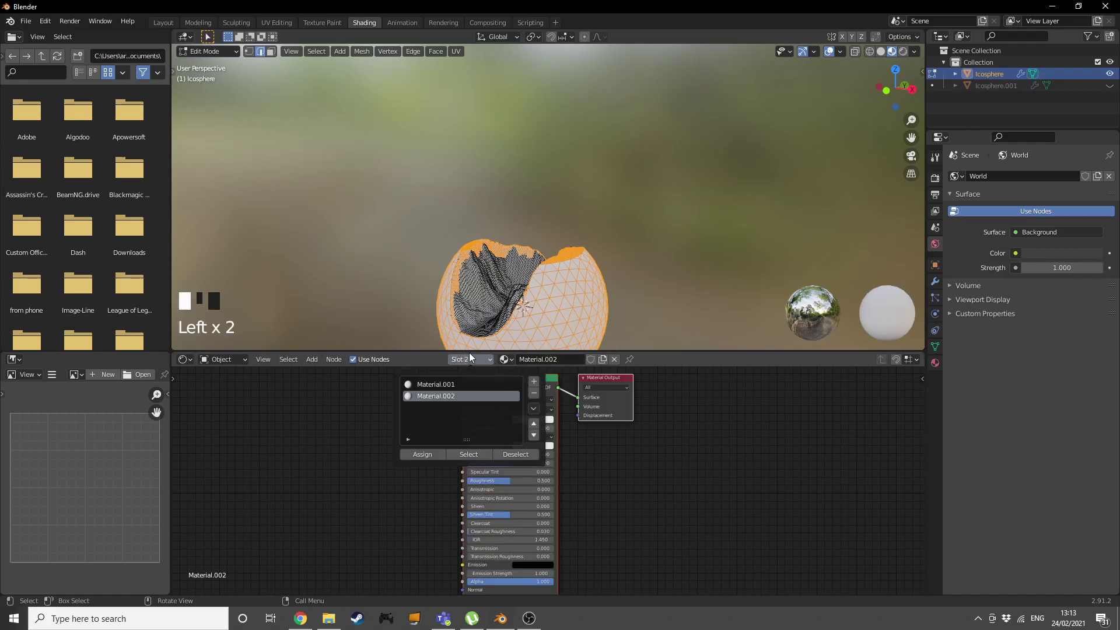
{"action": "key", "text": "ctrl+i"}
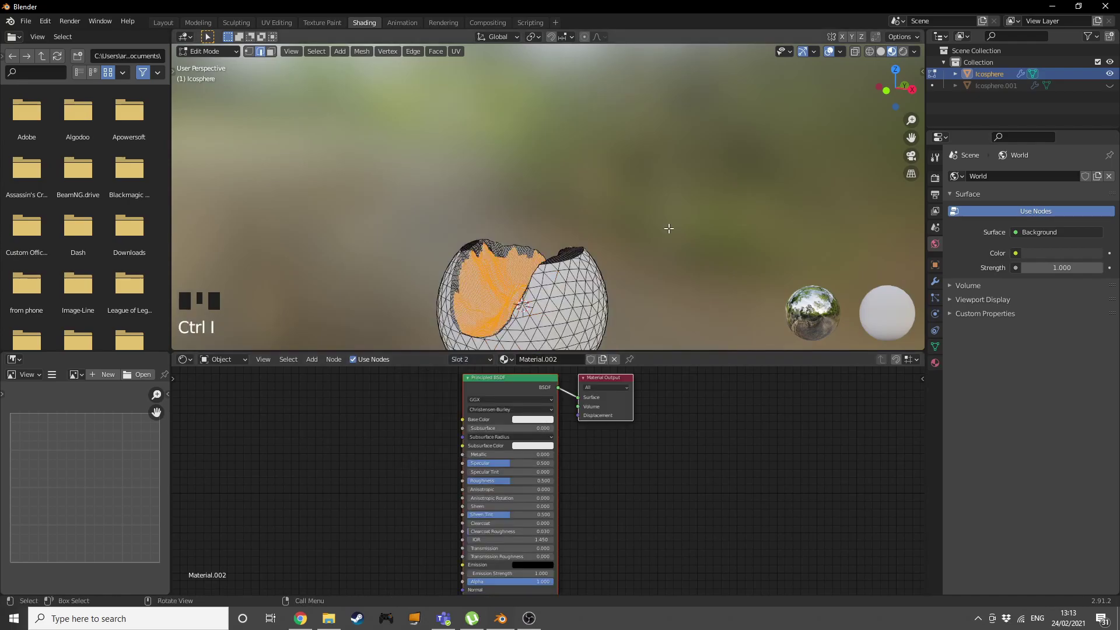
{"action": "middle_click_drag", "start_coordinate": [615, 291], "coordinate": [630, 274]}
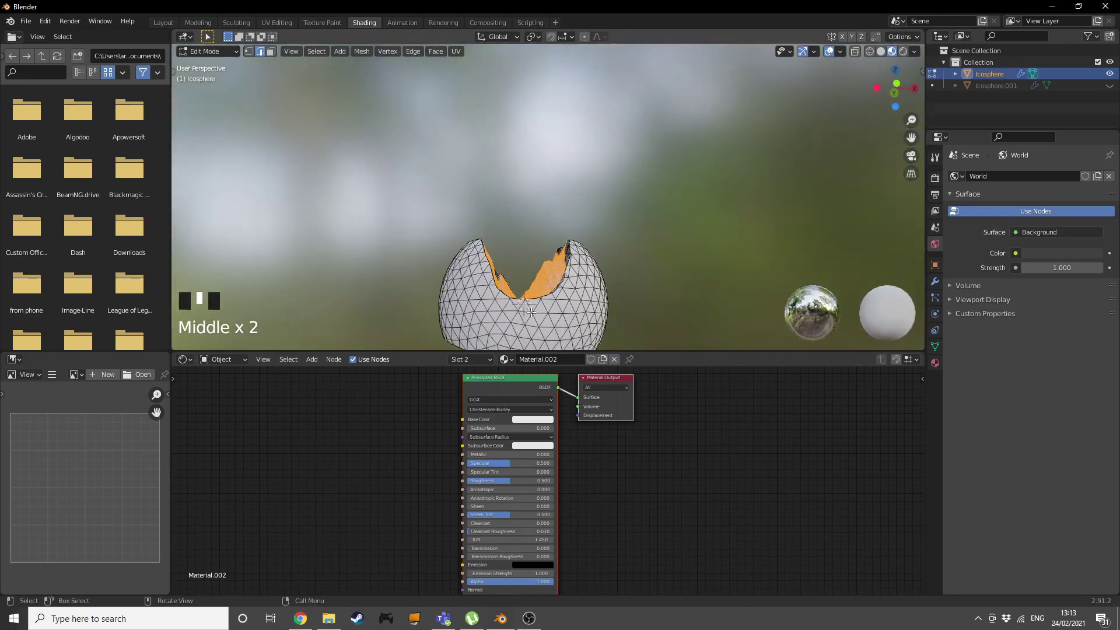
{"action": "left_click", "coordinate": [476, 360]}
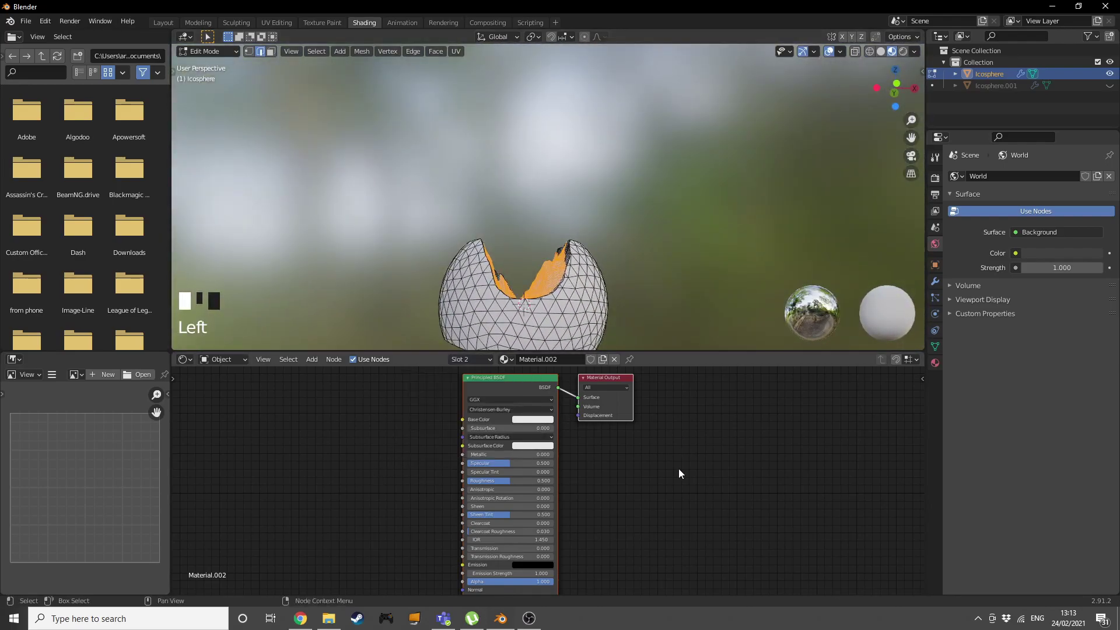
Step: Set the second material's Base Color to black and return to Object Mode
{"action": "left_click", "coordinate": [538, 419]}
{"action": "scroll", "coordinate": [538, 351], "scroll_direction": "down", "scroll_amount": 10, "text": "ctrl"}
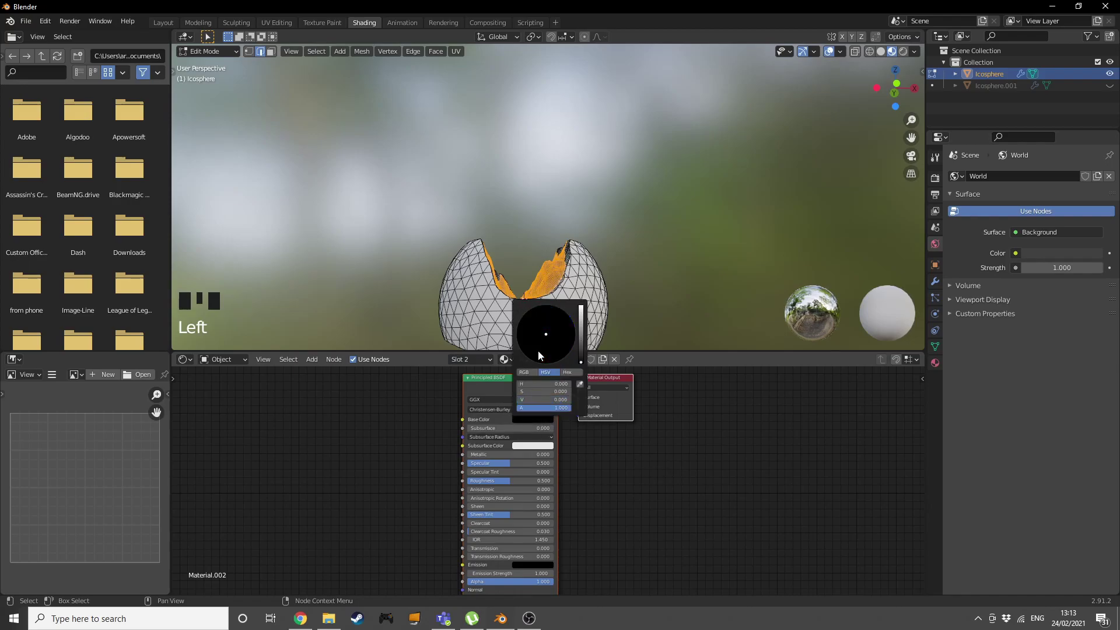
{"action": "left_click", "coordinate": [690, 246]}
{"action": "key", "text": "Tab"}
{"action": "middle_click_drag", "start_coordinate": [712, 213], "coordinate": [636, 251]}
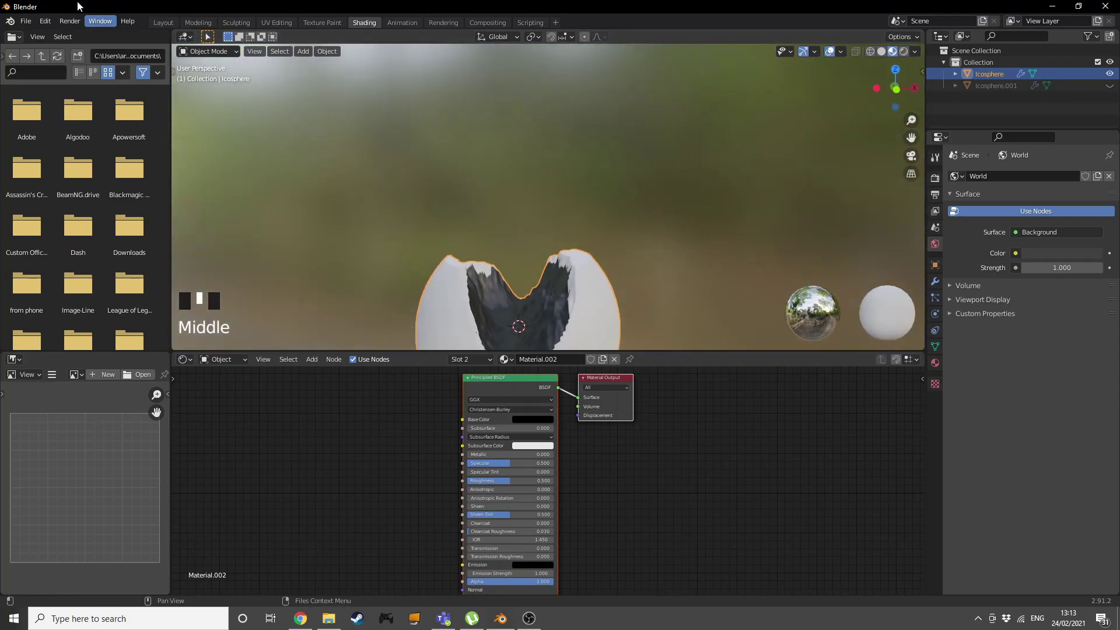
Step: Return to the Layout workspace and switch the viewport display to Solid shading
{"action": "left_click", "coordinate": [163, 22]}
{"action": "middle_click_drag", "start_coordinate": [533, 245], "coordinate": [665, 243]}
{"action": "scroll", "coordinate": [757, 278], "scroll_direction": "down", "scroll_amount": 2}
{"action": "scroll", "coordinate": [757, 273], "scroll_direction": "down", "scroll_amount": 2}
{"action": "middle_click_drag", "start_coordinate": [744, 272], "coordinate": [762, 255]}
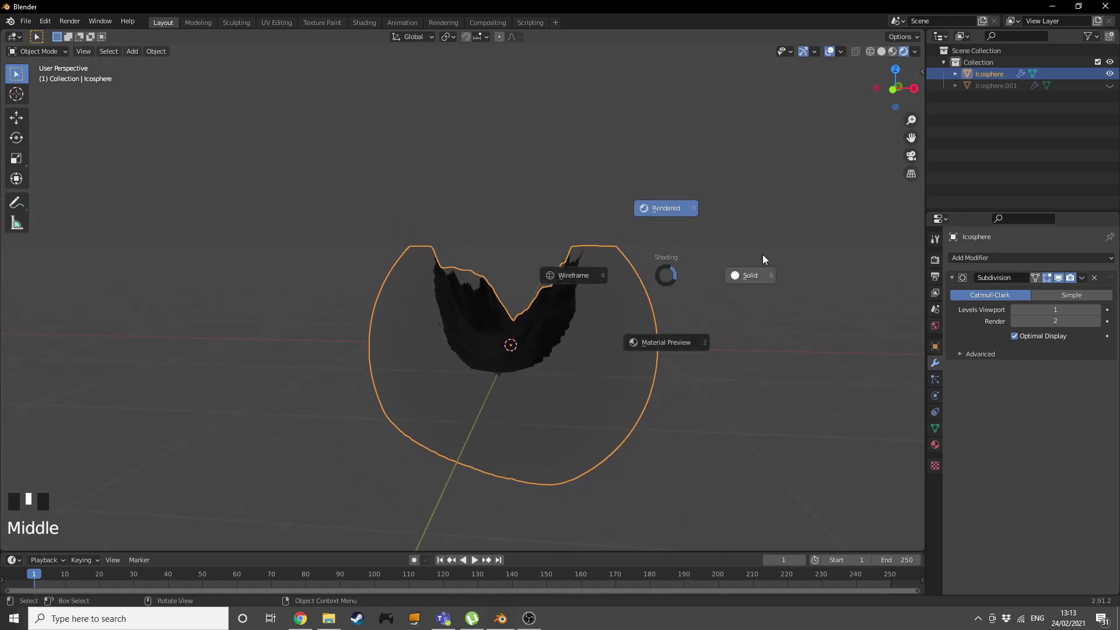
{"action": "left_click", "coordinate": [705, 278]}
{"action": "middle_click_drag", "start_coordinate": [574, 223], "coordinate": [586, 233]}
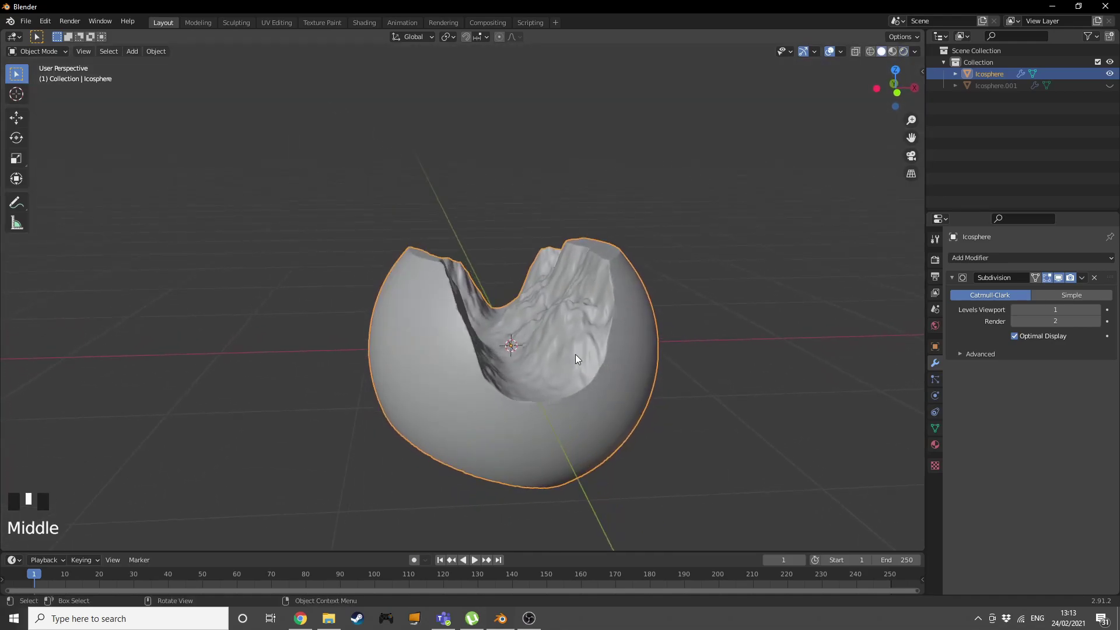
Step: Unhide the inner ico sphere and select it
{"action": "left_click", "coordinate": [1110, 85]}
{"action": "middle_click_drag", "start_coordinate": [729, 326], "coordinate": [415, 453]}
{"action": "left_click", "coordinate": [422, 433]}
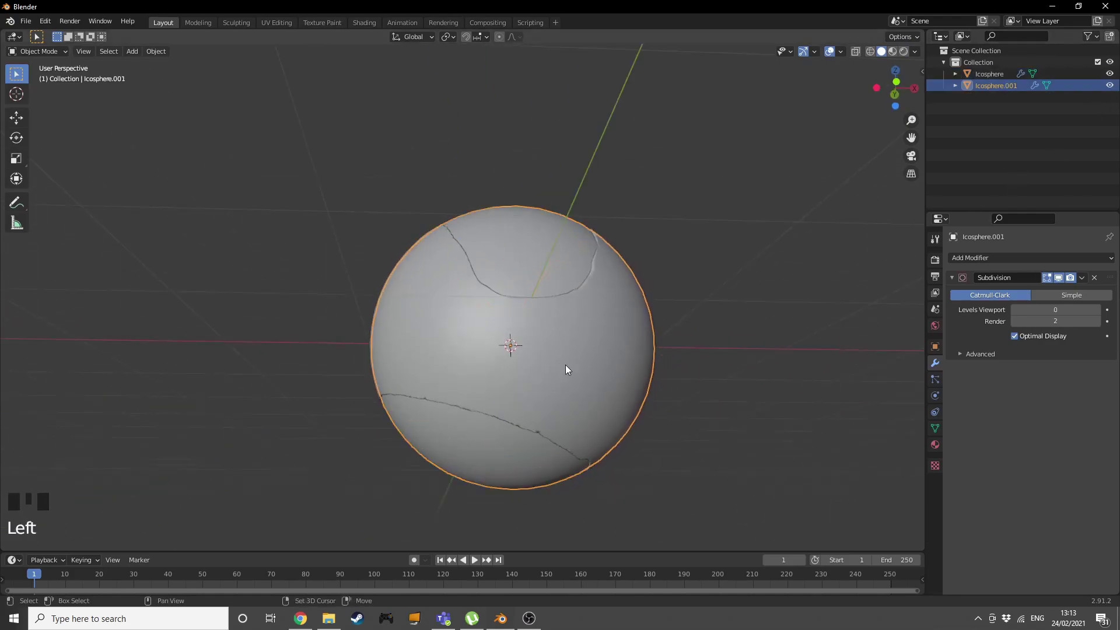
{"action": "left_click", "coordinate": [606, 345], "text": "shift"}
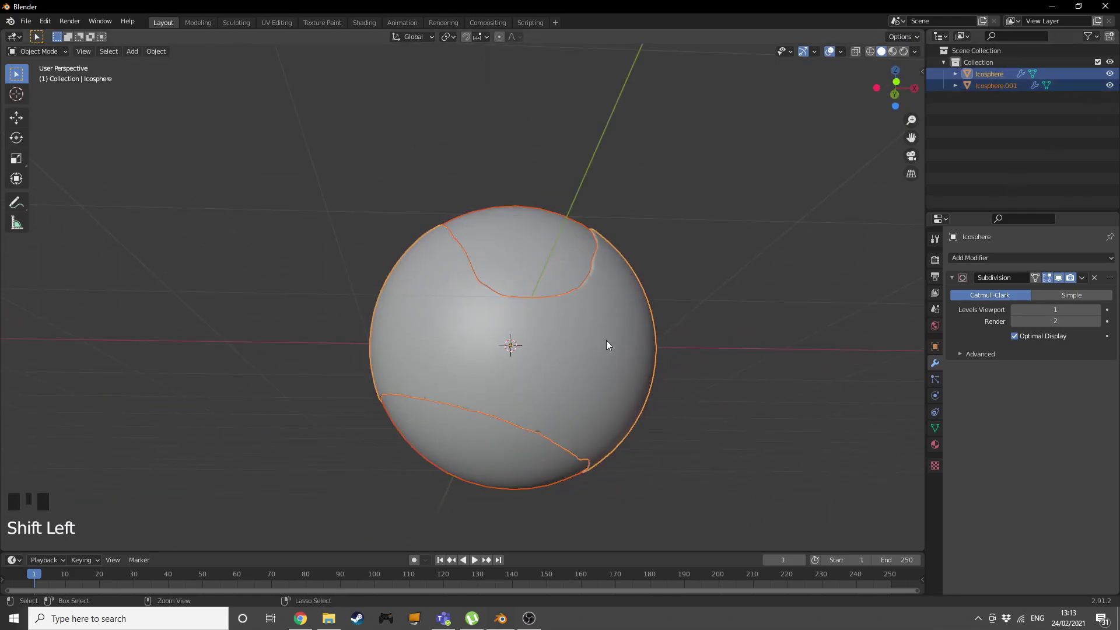
{"action": "key", "text": "ctrl+p"}
{"action": "left_click", "coordinate": [607, 340]}
Step: Parent the cut outer sphere to the inner ico sphere using the Object option
{"action": "left_click", "coordinate": [467, 269]}
{"action": "left_click", "coordinate": [524, 257], "text": "shift"}
{"action": "key", "text": "ctrl+p"}
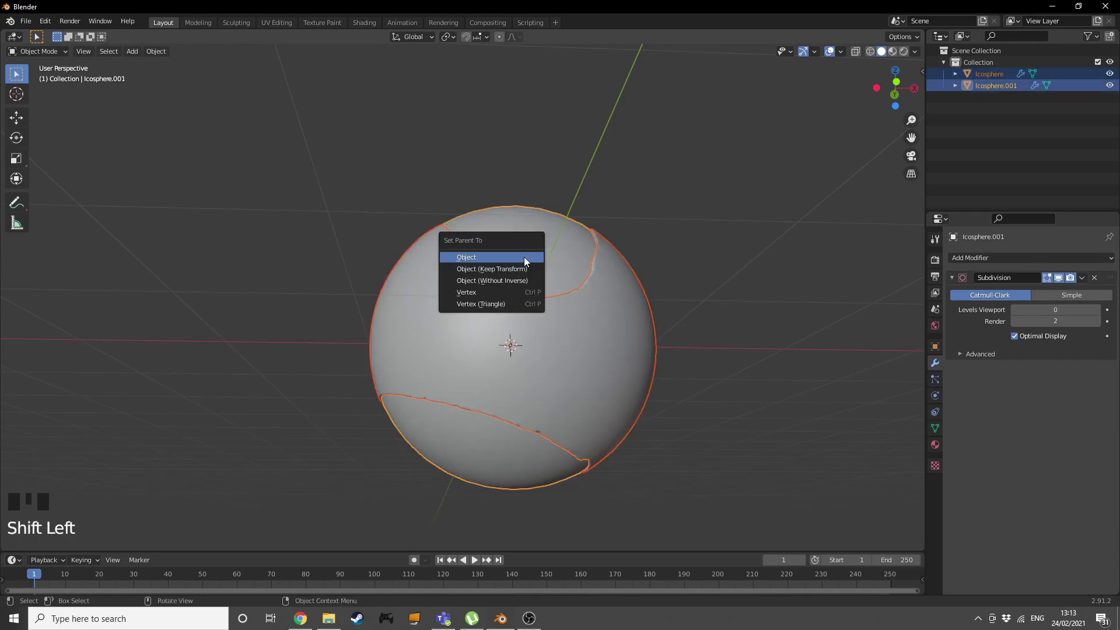
{"action": "left_click", "coordinate": [524, 257]}
Step: In front view, raise the parented spheres about 1.2 m along the Z axis
{"action": "middle_click_drag", "start_coordinate": [661, 168], "coordinate": [653, 289]}
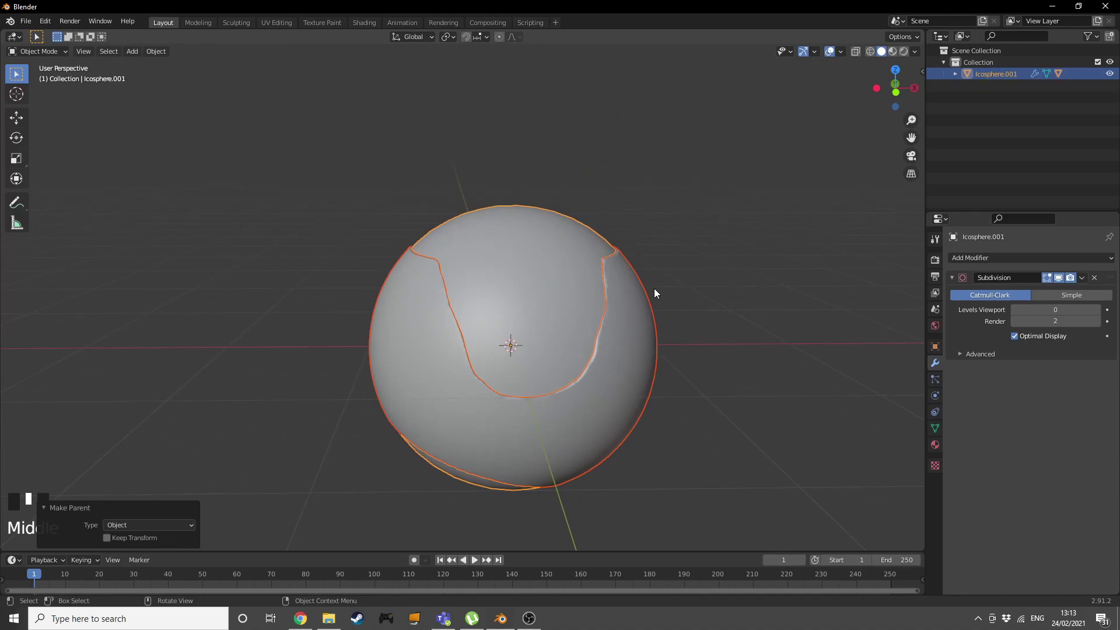
{"action": "key", "text": "KP_1"}
{"action": "key", "text": "g"}
{"action": "key", "text": "z"}
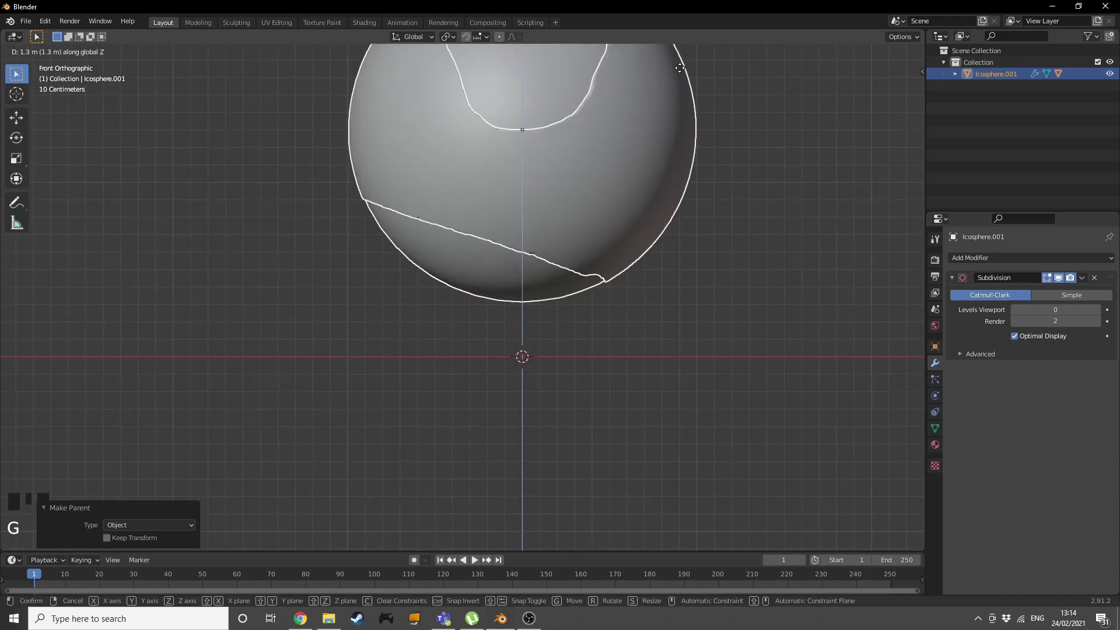
{"action": "left_click", "coordinate": [683, 93]}
Step: Add a mesh plane beneath the sphere and scale it up 10 times as a floor
{"action": "middle_click_drag", "start_coordinate": [683, 93], "coordinate": [625, 233]}
{"action": "scroll", "coordinate": [635, 191], "scroll_direction": "down", "scroll_amount": 2}
{"action": "key", "text": "shift+a"}
{"action": "mouse_move", "coordinate": [597, 232]}
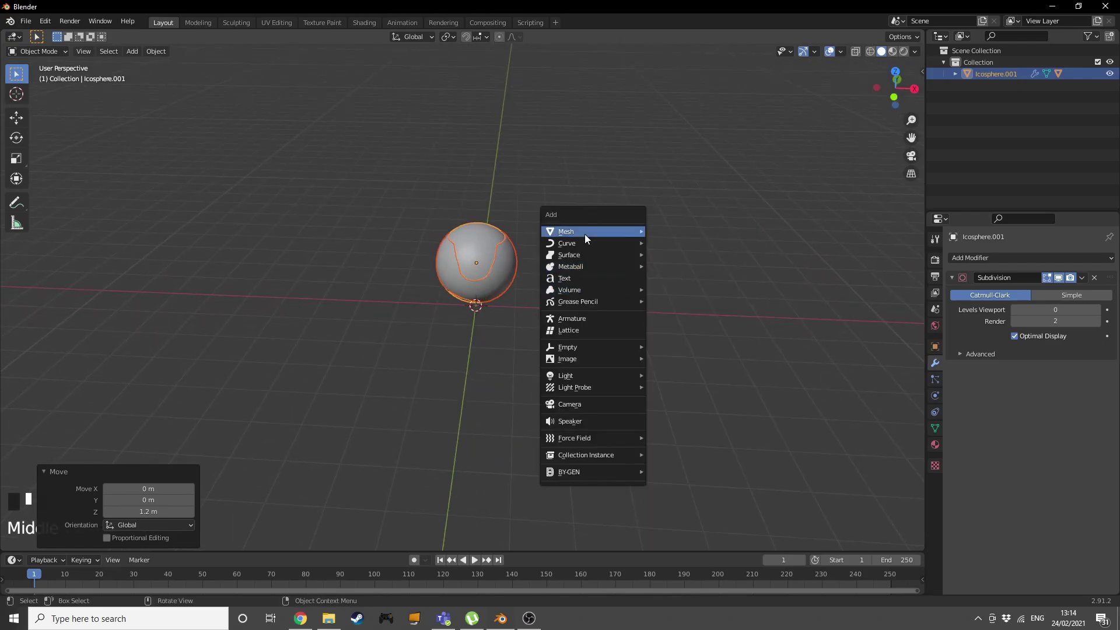
{"action": "left_click", "coordinate": [674, 231]}
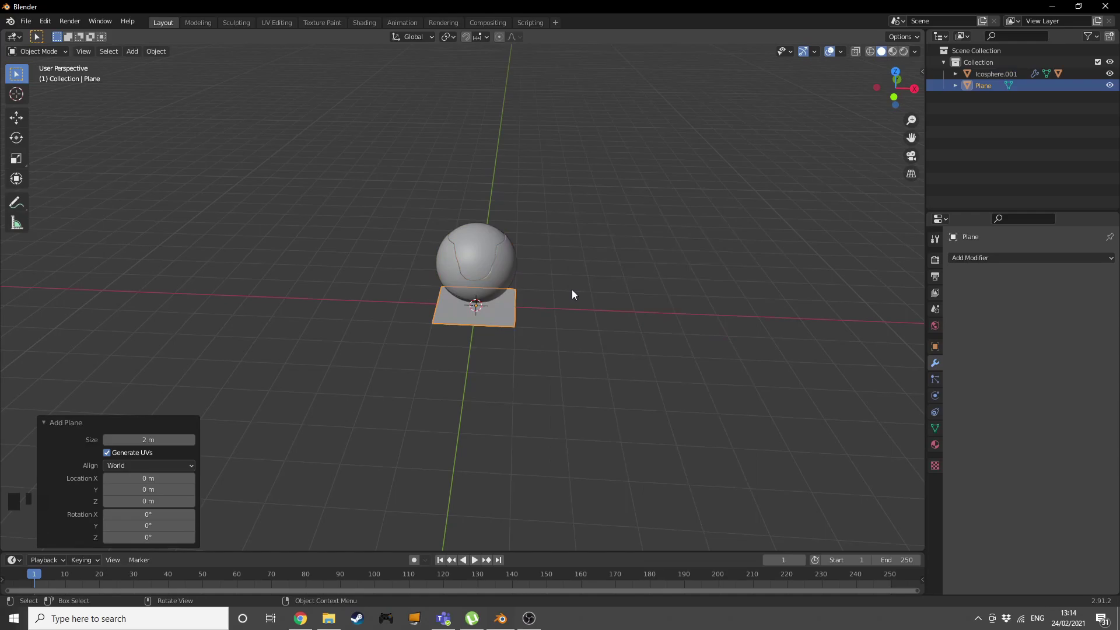
{"action": "key", "text": "s"}
{"action": "key", "text": "1"}
{"action": "key", "text": "0"}
{"action": "key", "text": "Return"}
Step: Extrude one edge of the floor plane about 7.5 m straight up along Z to form a backdrop wall
{"action": "middle_click_drag", "start_coordinate": [571, 289], "coordinate": [593, 232]}
{"action": "key", "text": "Tab"}
{"action": "left_click", "coordinate": [619, 189]}
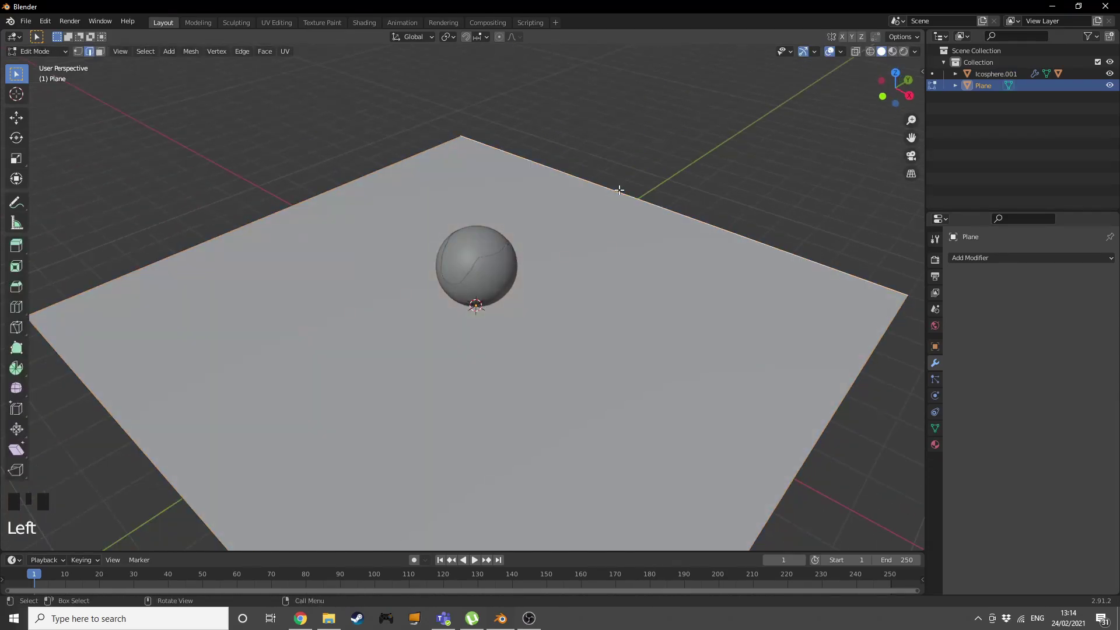
{"action": "key", "text": "e"}
{"action": "key", "text": "z"}
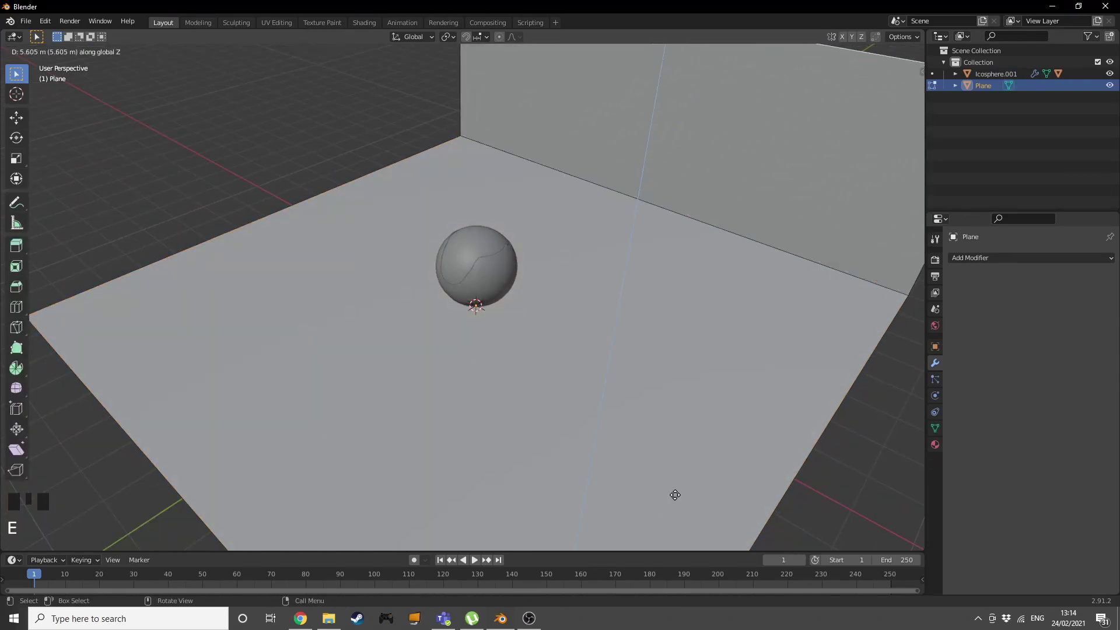
{"action": "left_click", "coordinate": [692, 433]}
Step: Raise the top edge of the backdrop wall further along Z and return to Object Mode
{"action": "scroll", "coordinate": [692, 432], "scroll_direction": "down", "scroll_amount": 5}
{"action": "middle_click_drag", "start_coordinate": [693, 433], "coordinate": [695, 412]}
{"action": "key", "text": "g"}
{"action": "key", "text": "z"}
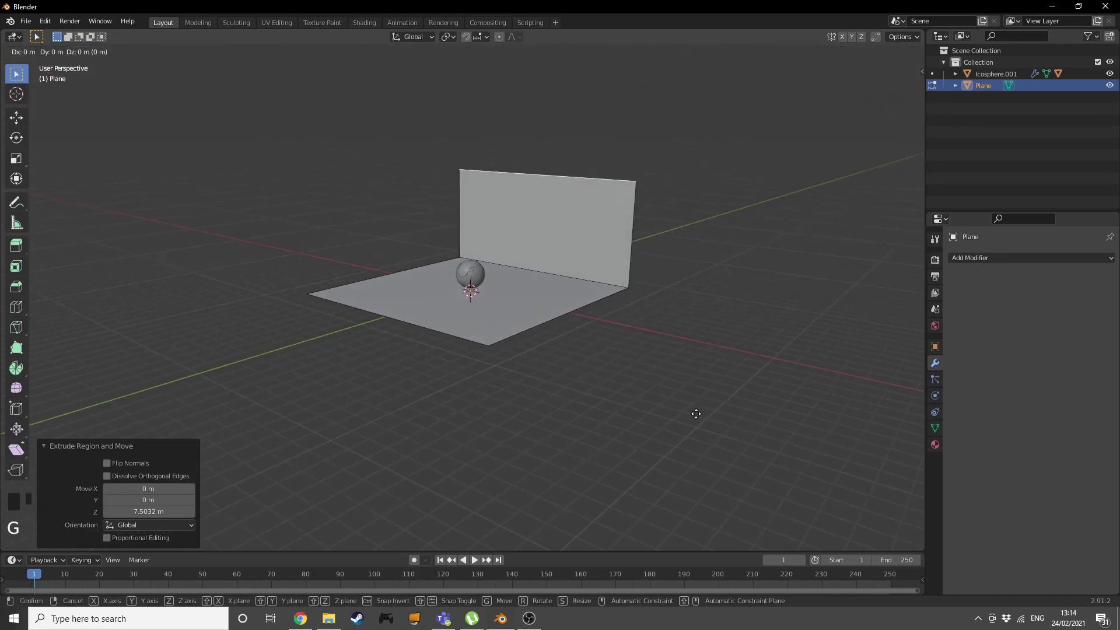
{"action": "left_click", "coordinate": [698, 355]}
{"action": "key", "text": "Tab"}
Step: Add a Bevel modifier to the backdrop plane with an amount of 0.52 m and 64 segments
{"action": "scroll", "coordinate": [655, 348], "scroll_direction": "up", "scroll_amount": 3}
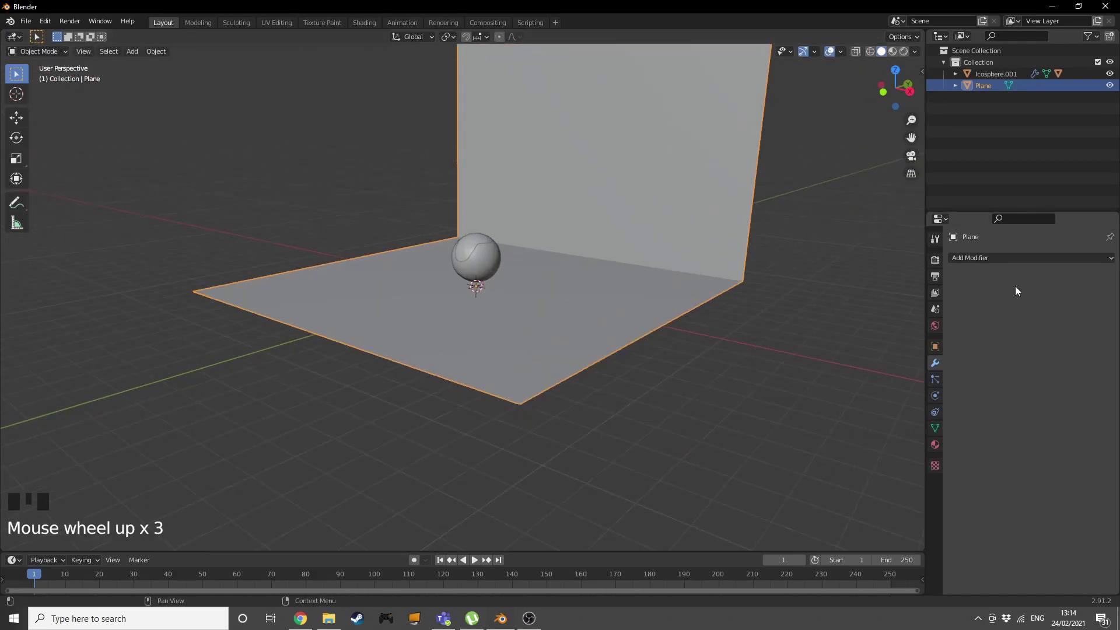
{"action": "left_click", "coordinate": [1017, 257]}
{"action": "left_click", "coordinate": [897, 304]}
{"action": "left_click_drag", "start_coordinate": [1050, 322], "coordinate": [1097, 337]}
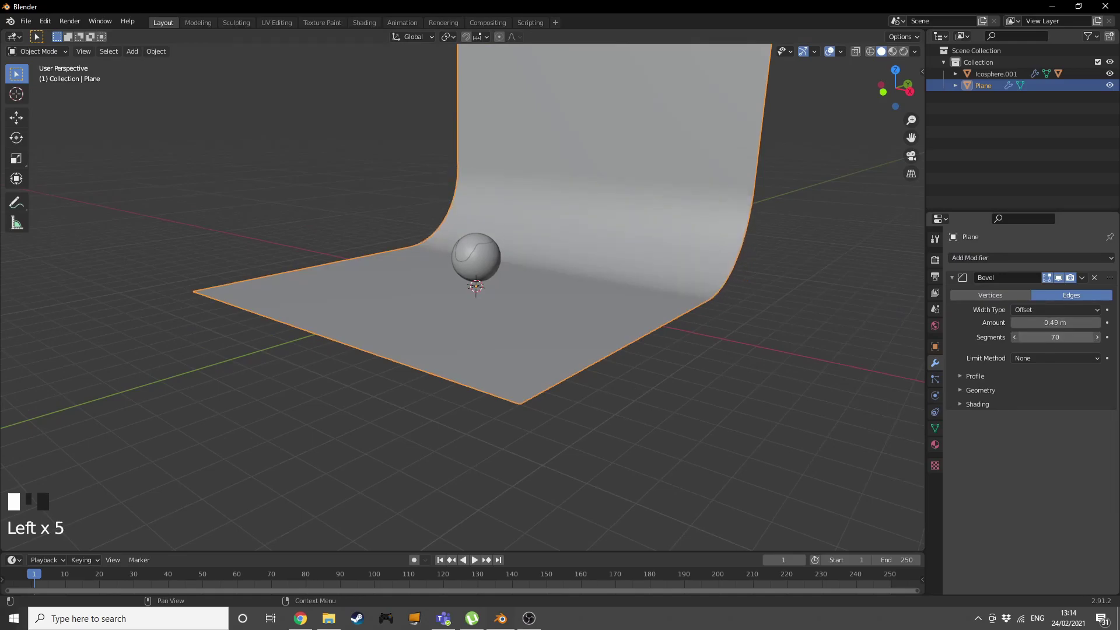
{"action": "mouse_move", "coordinate": [1049, 325]}
{"action": "left_mouse_down"}
{"action": "mouse_move", "coordinate": [1071, 325]}
{"action": "mouse_move", "coordinate": [1050, 322]}
{"action": "left_mouse_up"}
{"action": "right_click", "coordinate": [590, 261]}
{"action": "right_click", "coordinate": [590, 261]}
{"action": "middle_click_drag", "start_coordinate": [591, 261], "coordinate": [501, 320]}
Step: Add an area light and move it about 4.5 m up along Z, above the sphere
{"action": "scroll", "coordinate": [659, 271], "scroll_direction": "down", "scroll_amount": 5}
{"action": "key", "text": "shift+a"}
{"action": "mouse_move", "coordinate": [471, 330]}
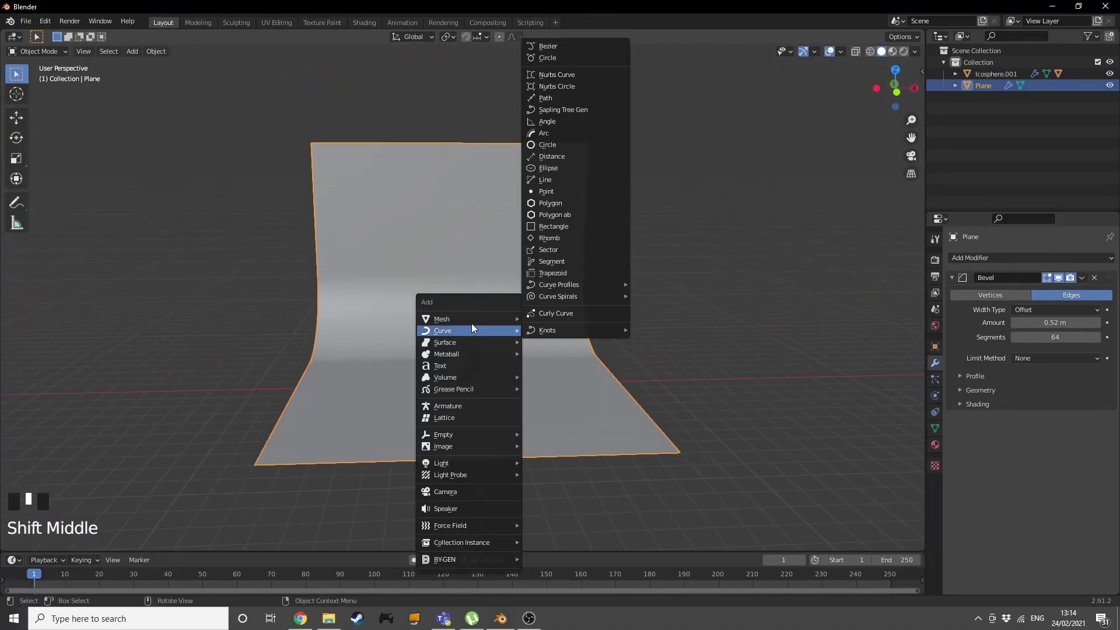
{"action": "mouse_move", "coordinate": [469, 465]}
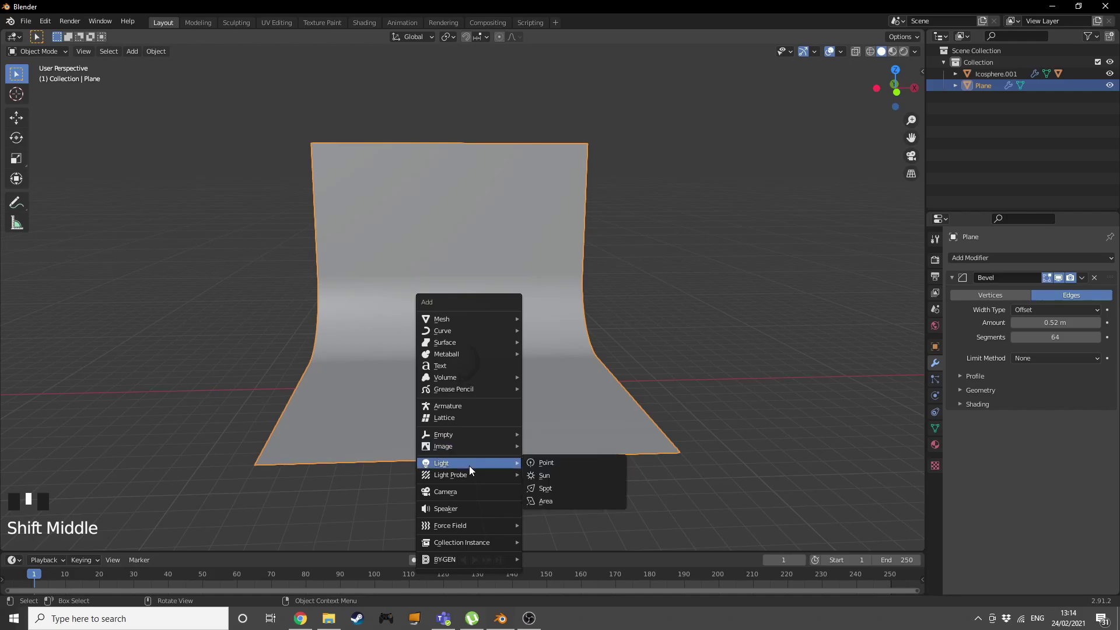
{"action": "left_click", "coordinate": [544, 501]}
{"action": "key", "text": "g"}
{"action": "key", "text": "z"}
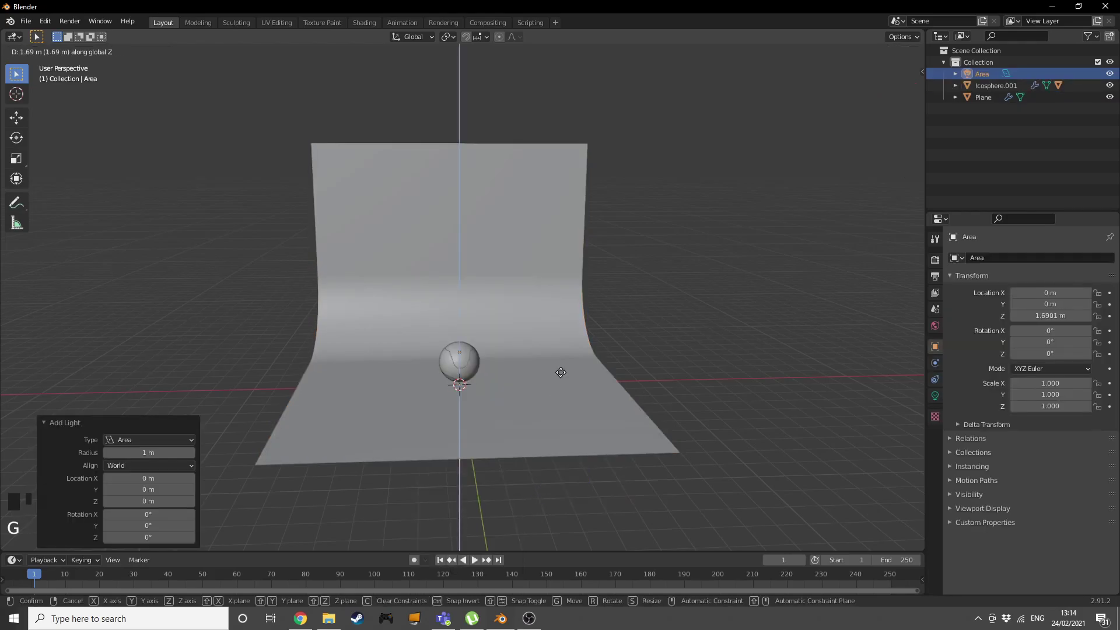
{"action": "left_click", "coordinate": [562, 332]}
Step: Set the area light's power to 500 W and its shape to Disk
{"action": "left_click", "coordinate": [935, 397]}
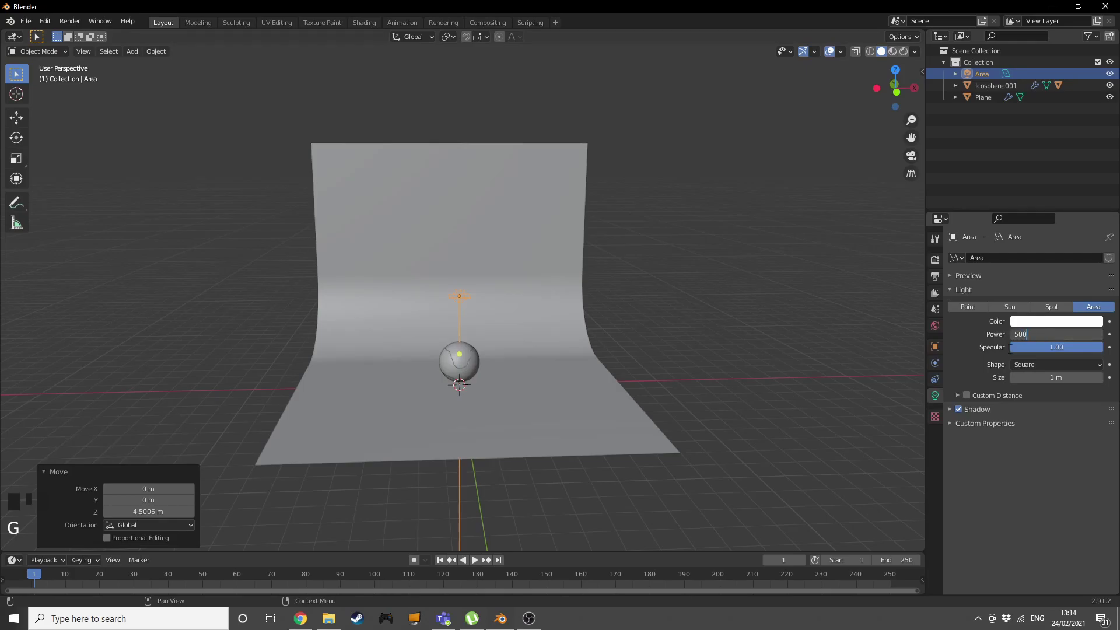
{"action": "left_click", "coordinate": [1016, 365]}
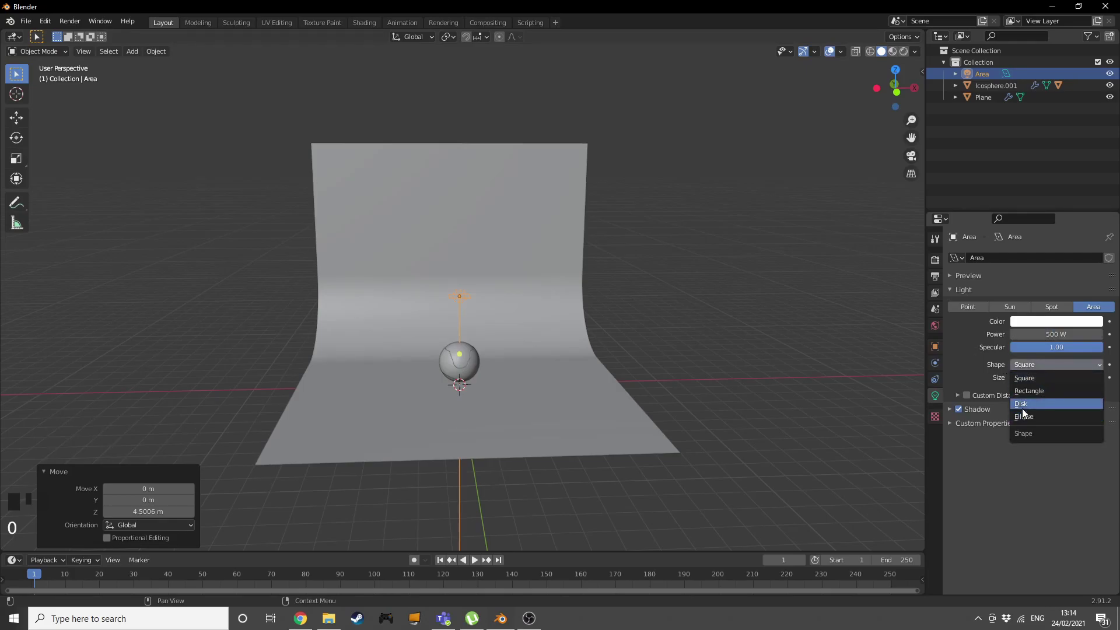
{"action": "left_click", "coordinate": [1023, 404]}
{"action": "left_click", "coordinate": [975, 411]}
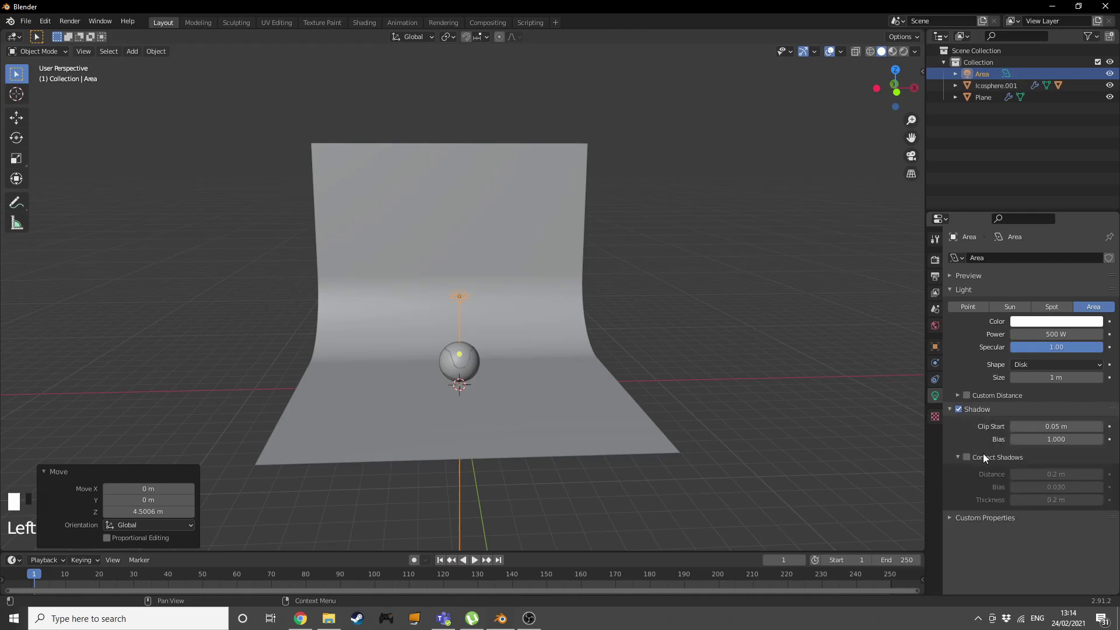
{"action": "left_click", "coordinate": [972, 458]}
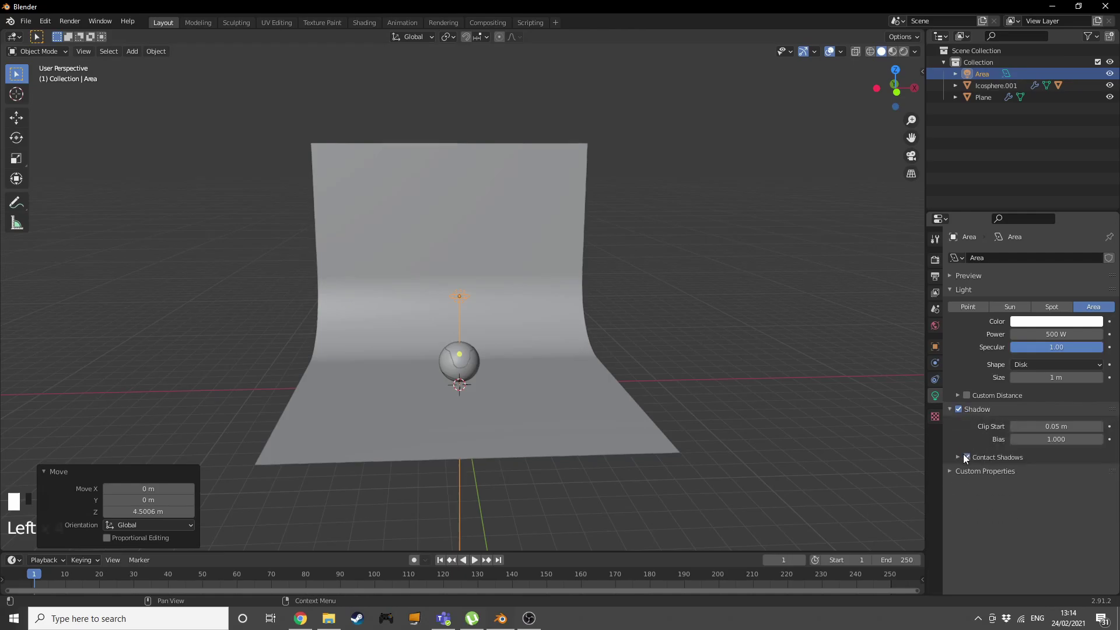
{"action": "left_click", "coordinate": [982, 411]}
Step: Scale the overhead disk light up to about 5 times its size
{"action": "scroll", "coordinate": [327, 300], "scroll_direction": "up", "scroll_amount": 3}
{"action": "key", "text": "s"}
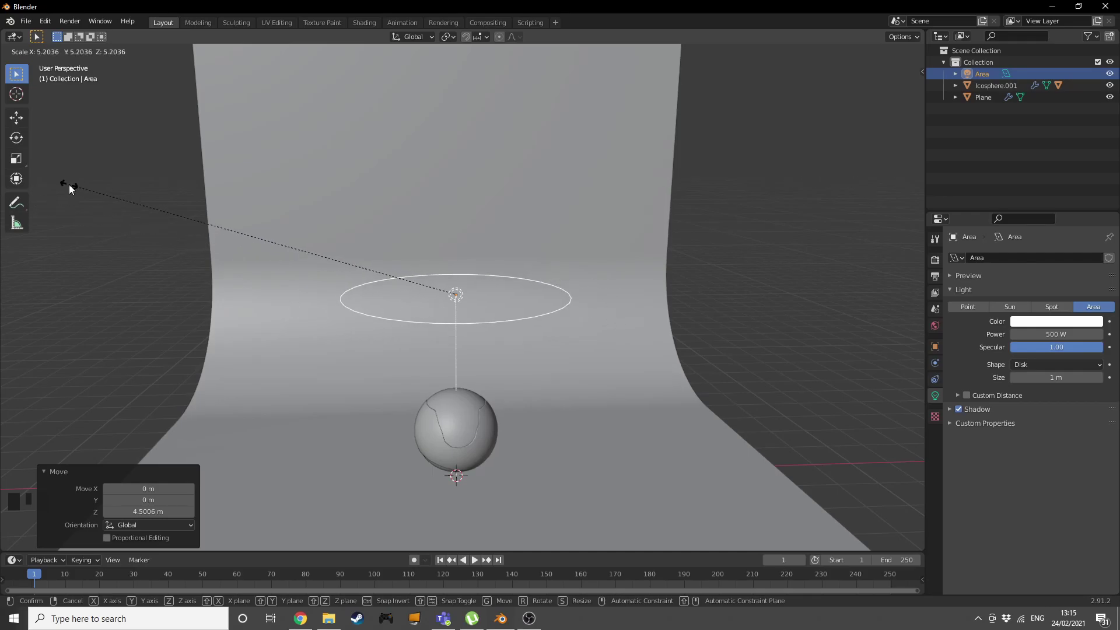
{"action": "left_click", "coordinate": [752, 234]}
Step: Duplicate the overhead area light and place the copy low in front of the sphere on its negative X side
{"action": "scroll", "coordinate": [488, 346], "scroll_direction": "down", "scroll_amount": 4}
{"action": "middle_click_drag", "start_coordinate": [488, 345], "coordinate": [572, 352]}
{"action": "key", "text": "shift+d"}
{"action": "left_click", "coordinate": [455, 368]}
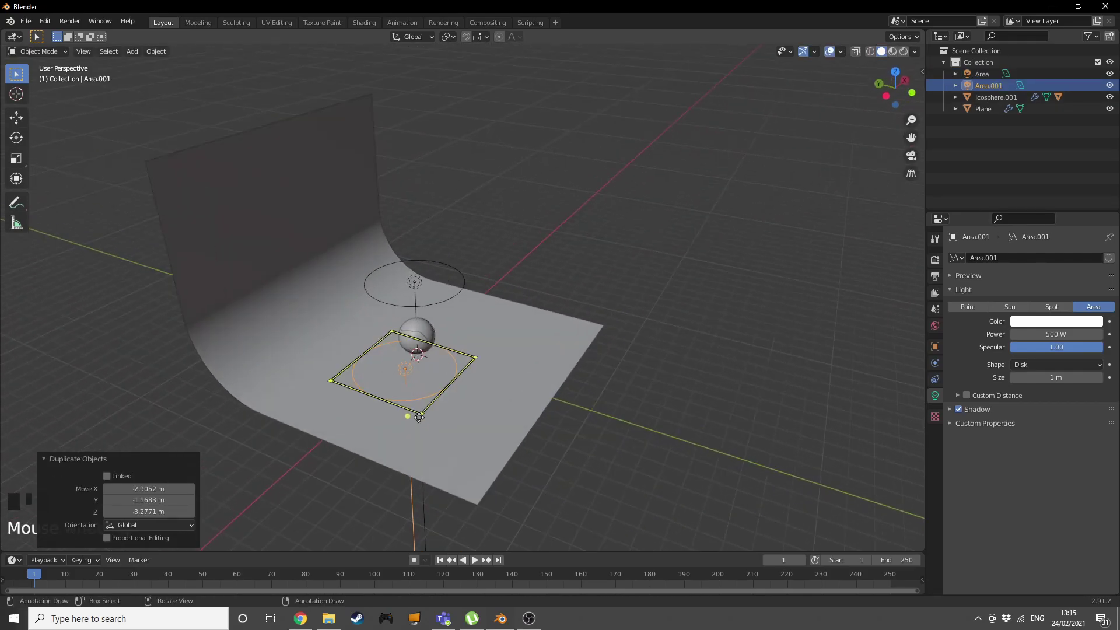
{"action": "key", "text": "KP_7"}
{"action": "key", "text": "g"}
{"action": "left_click", "coordinate": [324, 473]}
Step: Rotate the duplicated light freely to aim at the sphere and scale it down to about 0.47
{"action": "key", "text": "r"}
{"action": "key", "text": "r"}
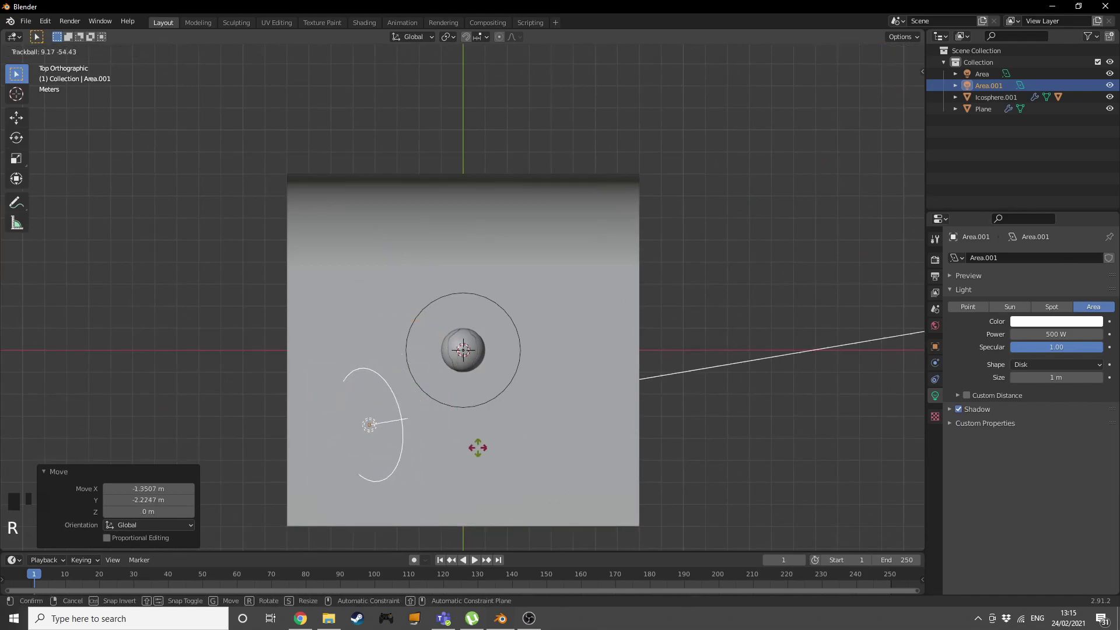
{"action": "left_click", "coordinate": [474, 485]}
{"action": "middle_click_drag", "start_coordinate": [474, 485], "coordinate": [618, 439]}
{"action": "key", "text": "s"}
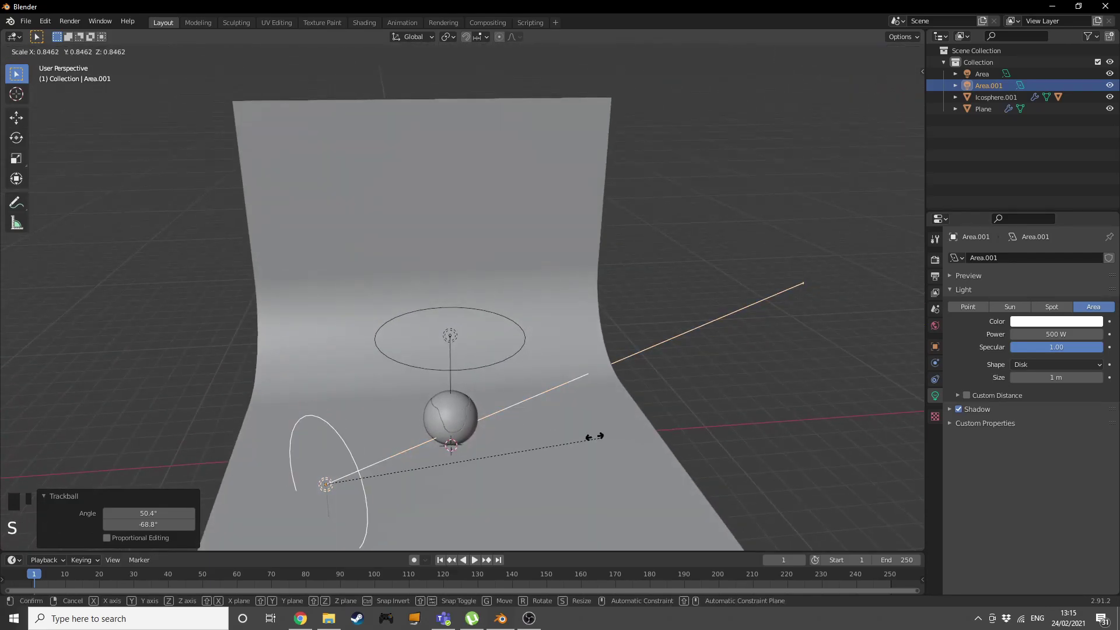
{"action": "left_click", "coordinate": [466, 433]}
{"action": "middle_click_drag", "start_coordinate": [472, 433], "coordinate": [500, 461]}
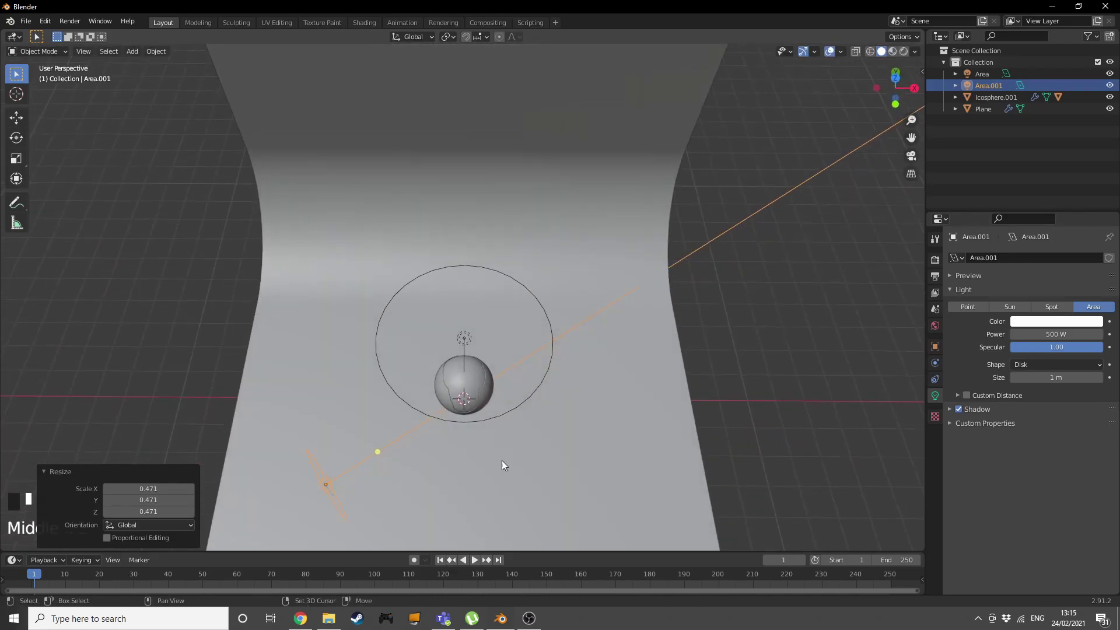
Step: Duplicate the small side light and place the copy diagonally opposite, behind the sphere near the backdrop
{"action": "key", "text": "shift+d"}
{"action": "left_click", "coordinate": [736, 262]}
{"action": "key", "text": "KP_7"}
{"action": "key", "text": "g"}
{"action": "left_click", "coordinate": [666, 281]}
Step: Rotate the third light in top view to face the sphere and lower it about 2.66 m along Z
{"action": "key", "text": "r"}
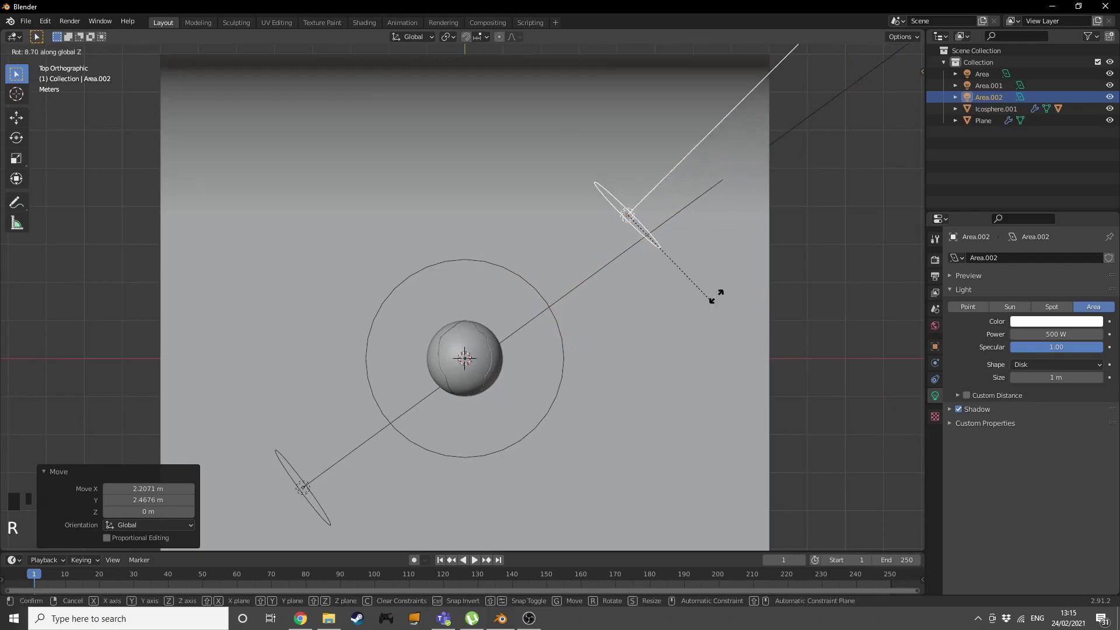
{"action": "left_click", "coordinate": [589, 158]}
{"action": "mouse_move", "coordinate": [588, 158]}
{"action": "middle_mouse_down"}
{"action": "mouse_move", "coordinate": [600, 138]}
{"action": "mouse_move", "coordinate": [608, 157]}
{"action": "middle_mouse_up"}
{"action": "key", "text": "g"}
{"action": "key", "text": "z"}
{"action": "left_click", "coordinate": [668, 241]}
{"action": "mouse_move", "coordinate": [738, 267]}
{"action": "middle_mouse_down"}
{"action": "mouse_move", "coordinate": [705, 295]}
{"action": "mouse_move", "coordinate": [755, 303]}
{"action": "mouse_move", "coordinate": [750, 280]}
{"action": "middle_mouse_up"}
{"action": "scroll", "coordinate": [700, 292], "scroll_direction": "down", "scroll_amount": 4}
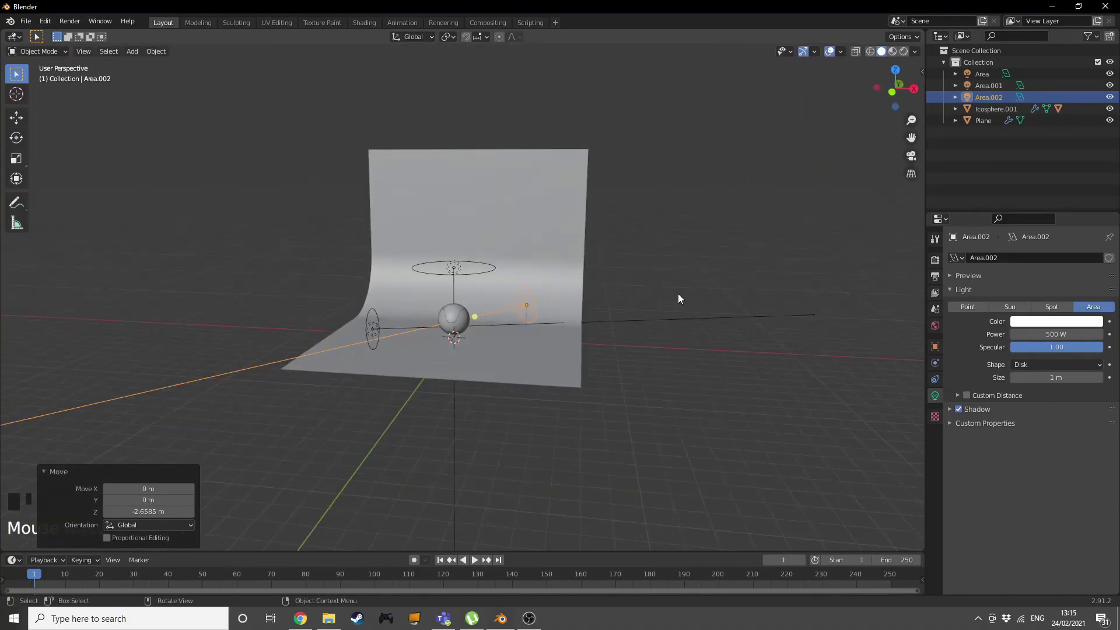
Step: Light the world with the_sky_is_on_fire_4k.hdr as an environment texture for the background colour and set its strength to 0.2
{"action": "middle_click_drag", "start_coordinate": [670, 295], "coordinate": [758, 312]}
{"action": "left_click", "coordinate": [936, 327]}
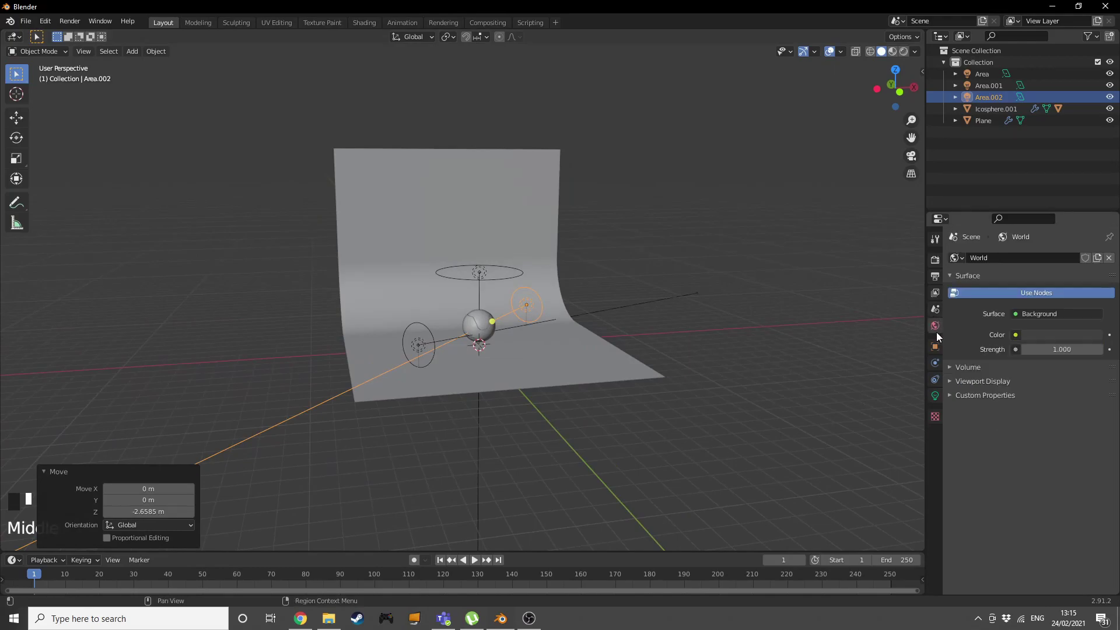
{"action": "left_click", "coordinate": [1015, 334]}
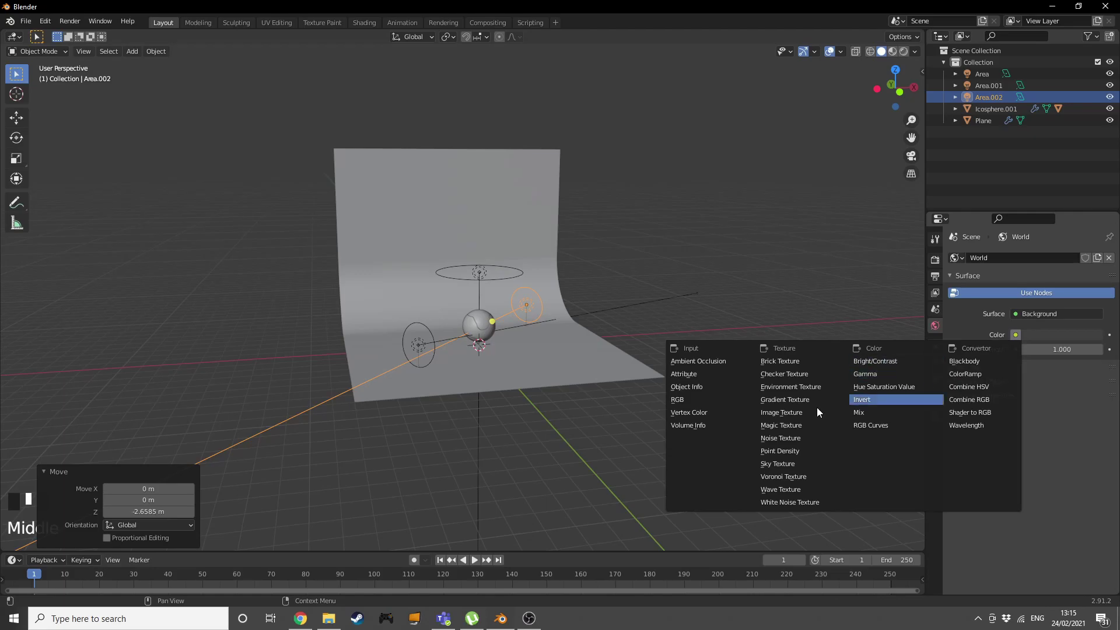
{"action": "left_click", "coordinate": [782, 386]}
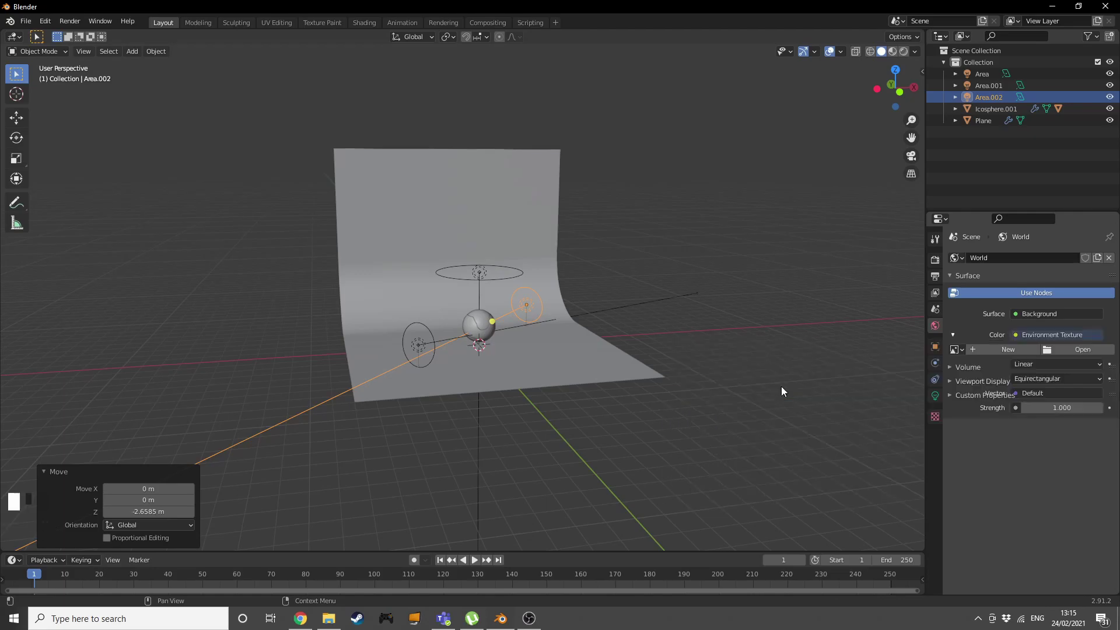
{"action": "left_click", "coordinate": [1069, 351]}
{"action": "scroll", "coordinate": [447, 382], "scroll_direction": "down", "scroll_amount": 2}
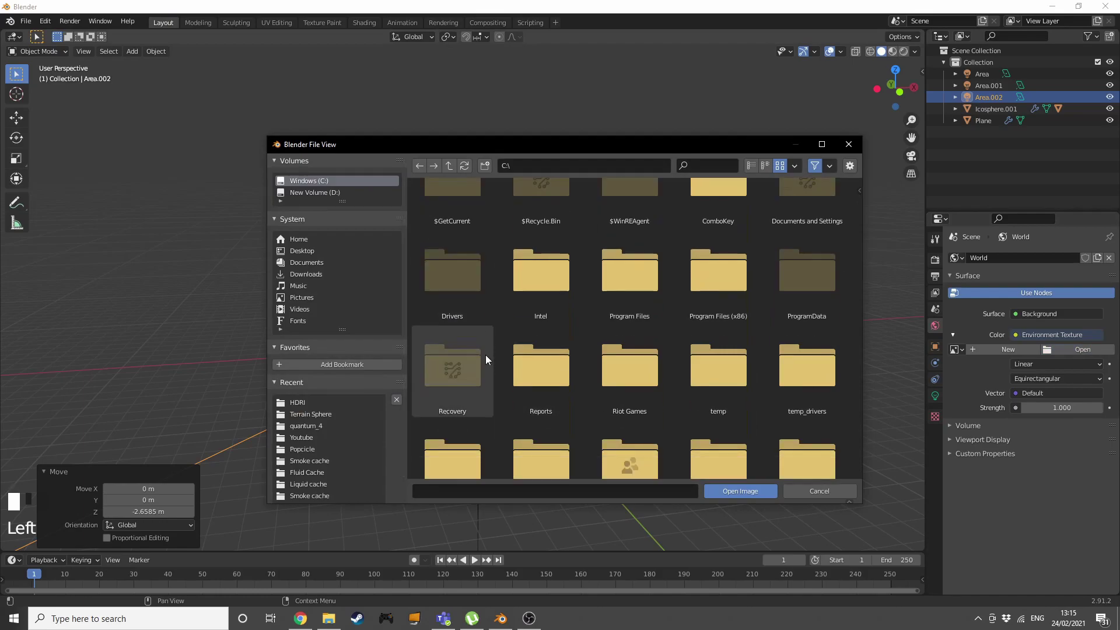
{"action": "left_click", "coordinate": [313, 402]}
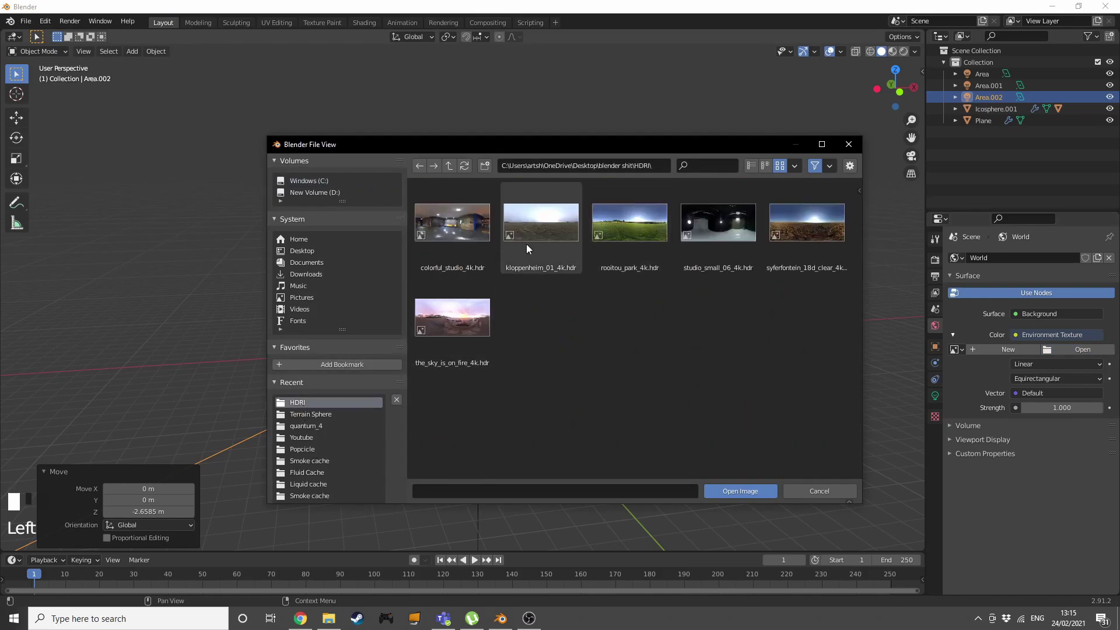
{"action": "left_click", "coordinate": [463, 310]}
{"action": "left_click", "coordinate": [752, 490]}
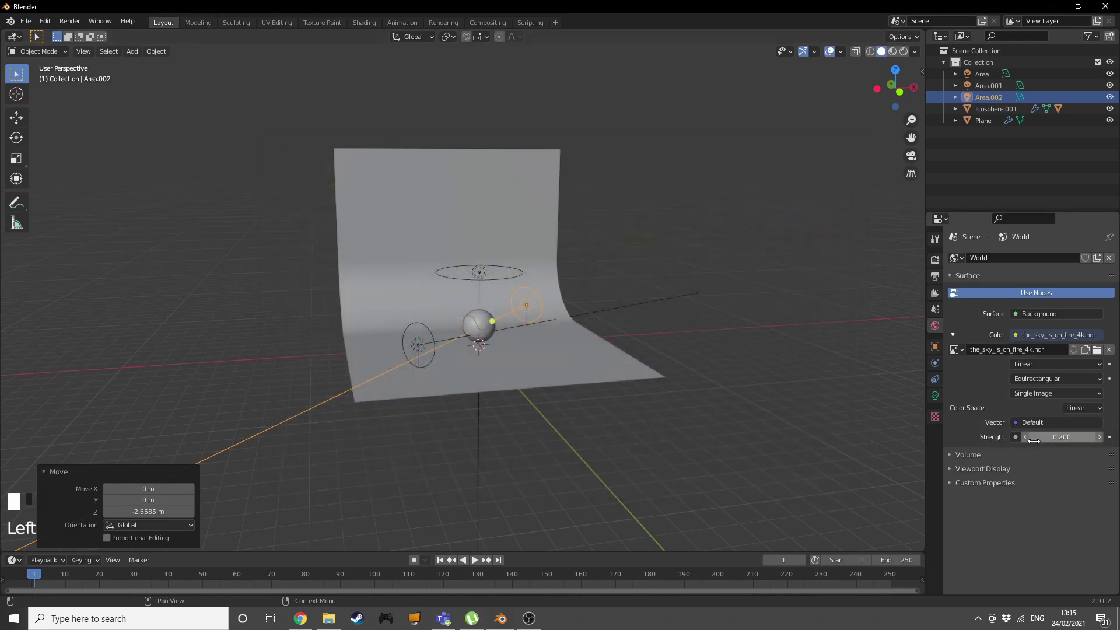
Step: Switch the viewport to rendered shading to preview the lit sphere on the backdrop from the front
{"action": "scroll", "coordinate": [667, 272], "scroll_direction": "up", "scroll_amount": 4}
{"action": "middle_click_drag", "start_coordinate": [667, 272], "coordinate": [574, 285]}
{"action": "scroll", "coordinate": [648, 274], "scroll_direction": "up", "scroll_amount": 5}
{"action": "scroll", "coordinate": [638, 279], "scroll_direction": "down", "scroll_amount": 5}
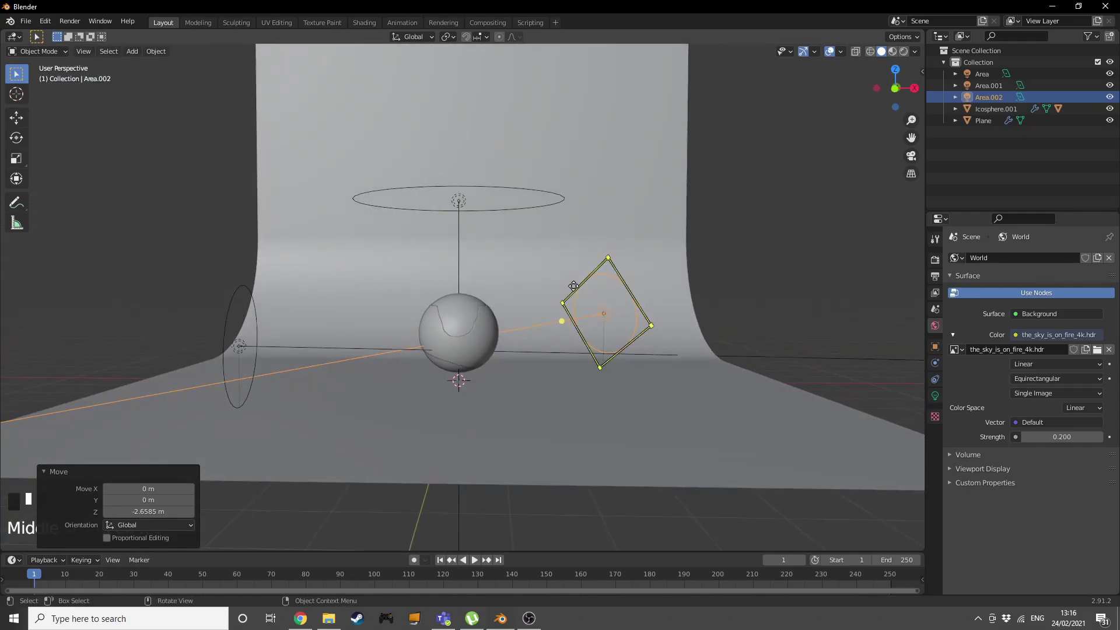
{"action": "key", "text": "z"}
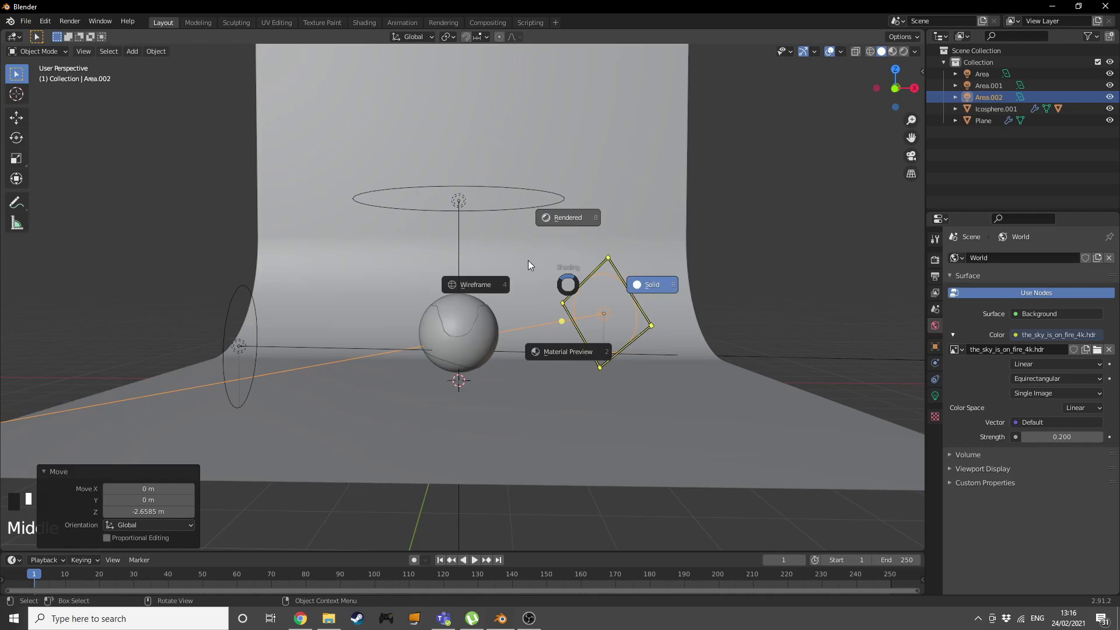
{"action": "left_click", "coordinate": [555, 215]}
{"action": "middle_click_drag", "start_coordinate": [555, 216], "coordinate": [570, 249]}
{"action": "scroll", "coordinate": [570, 250], "scroll_direction": "up", "scroll_amount": 3}
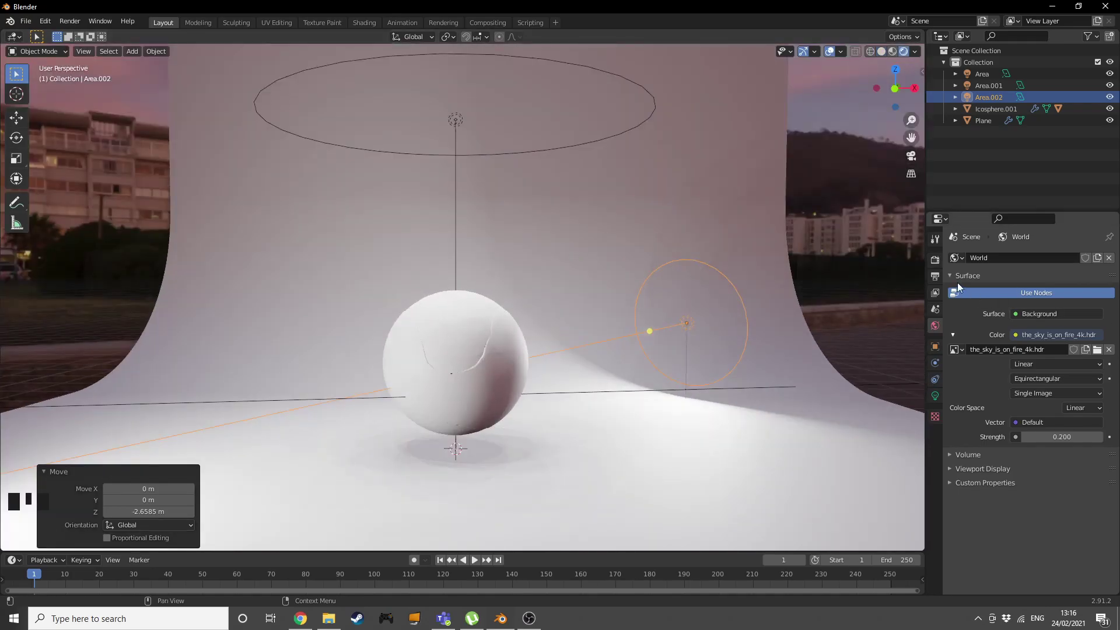
Step: Change the scene's render engine to Cycles
{"action": "left_click", "coordinate": [934, 261]}
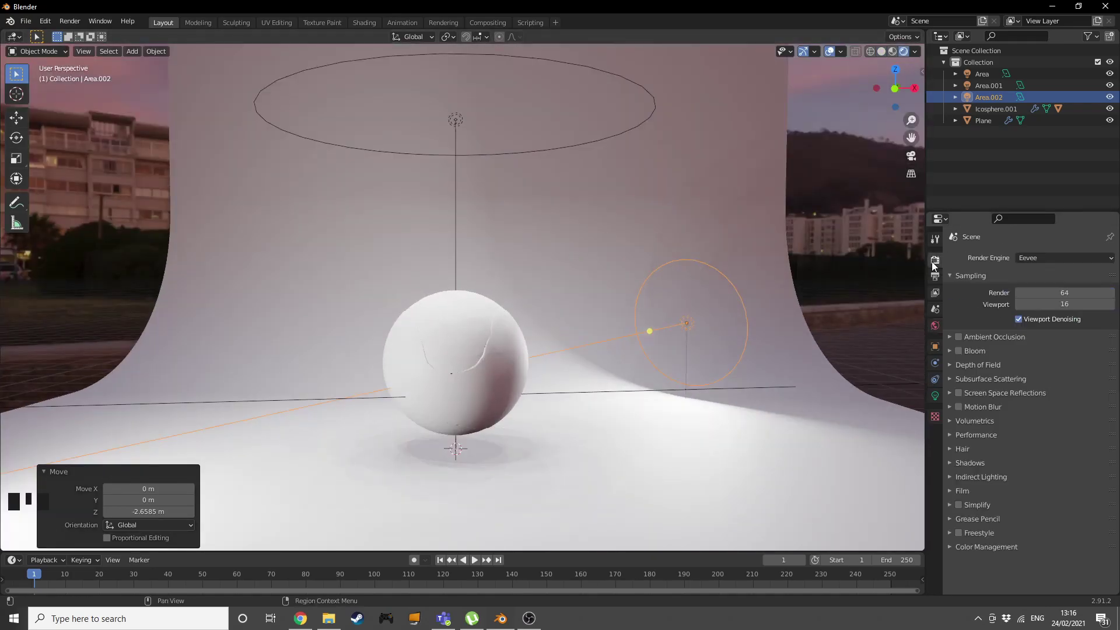
{"action": "left_click", "coordinate": [1033, 257]}
{"action": "left_click", "coordinate": [1029, 303]}
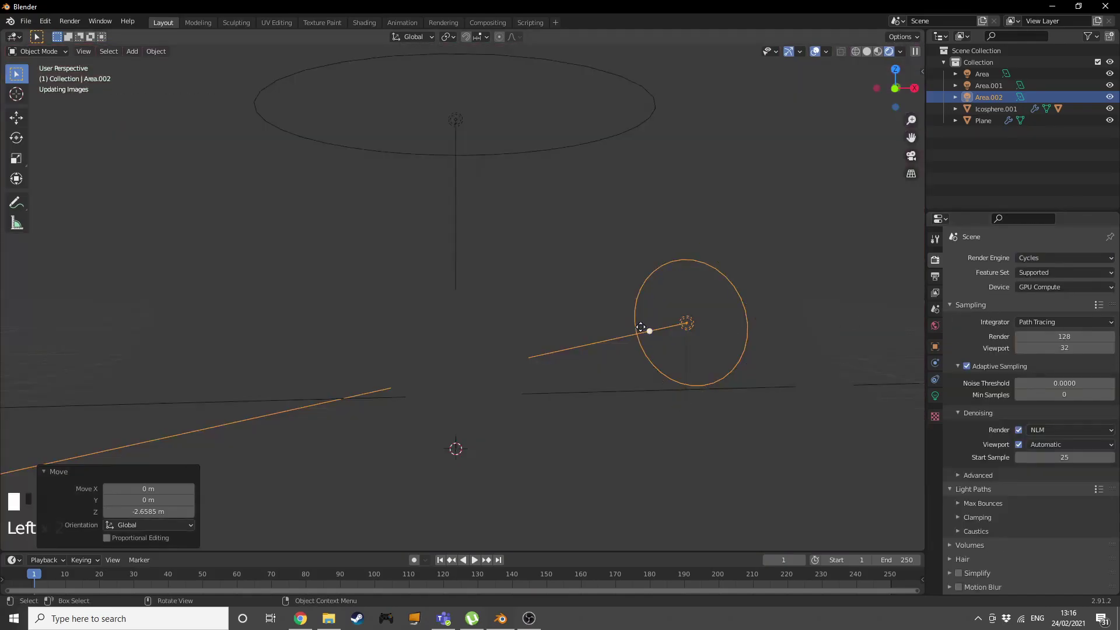
Step: Add a camera to the scene and align it to the current frontal view of the sphere
{"action": "key", "text": "KP_1"}
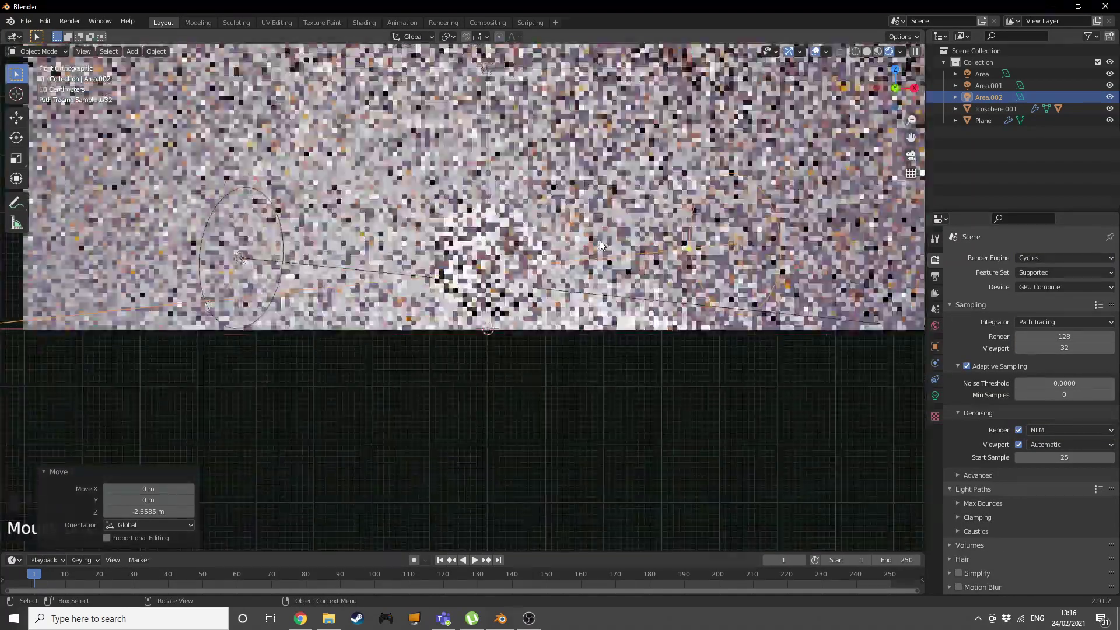
{"action": "key", "text": "shift+a"}
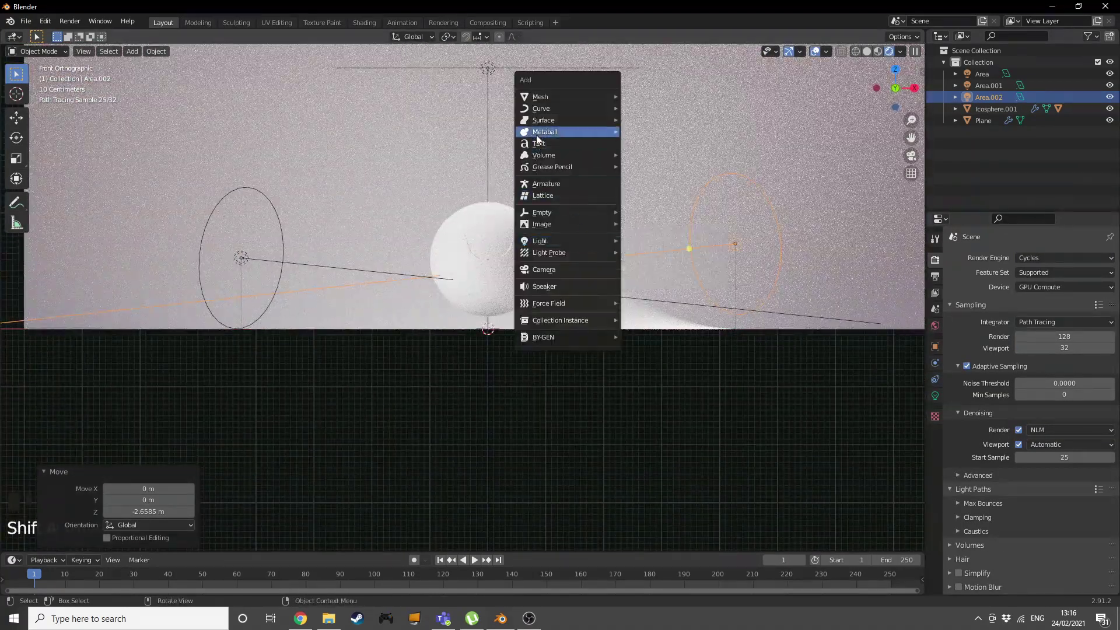
{"action": "left_click", "coordinate": [552, 269]}
{"action": "key", "text": "ctrl+alt+KP_0"}
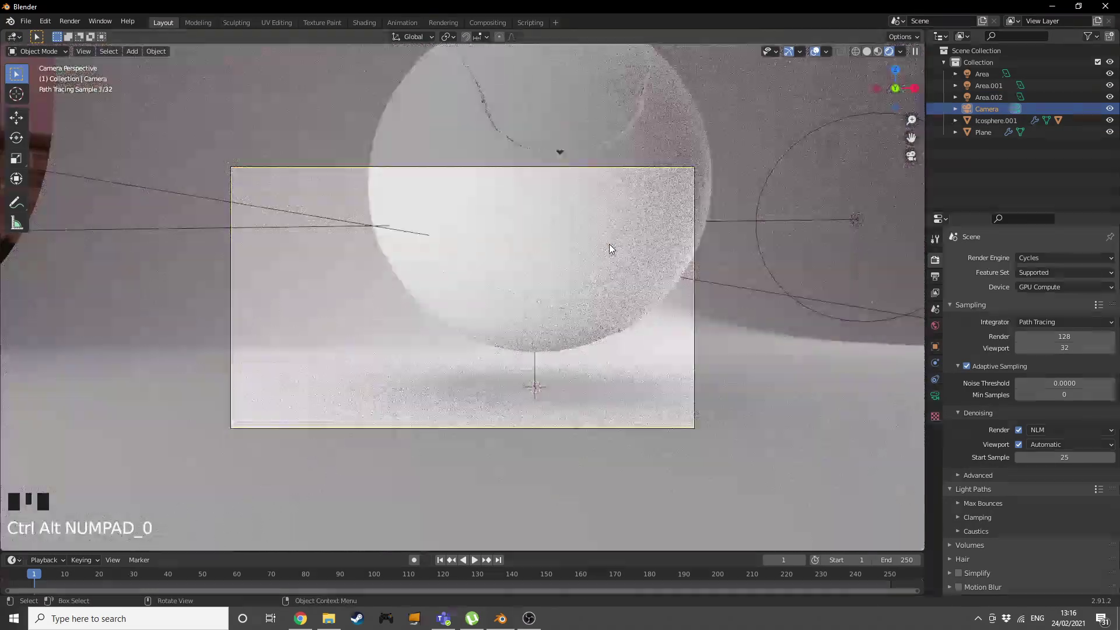
Step: Reframe the camera by aligning it to a wider frontal view that takes in the whole sphere
{"action": "key", "text": "g"}
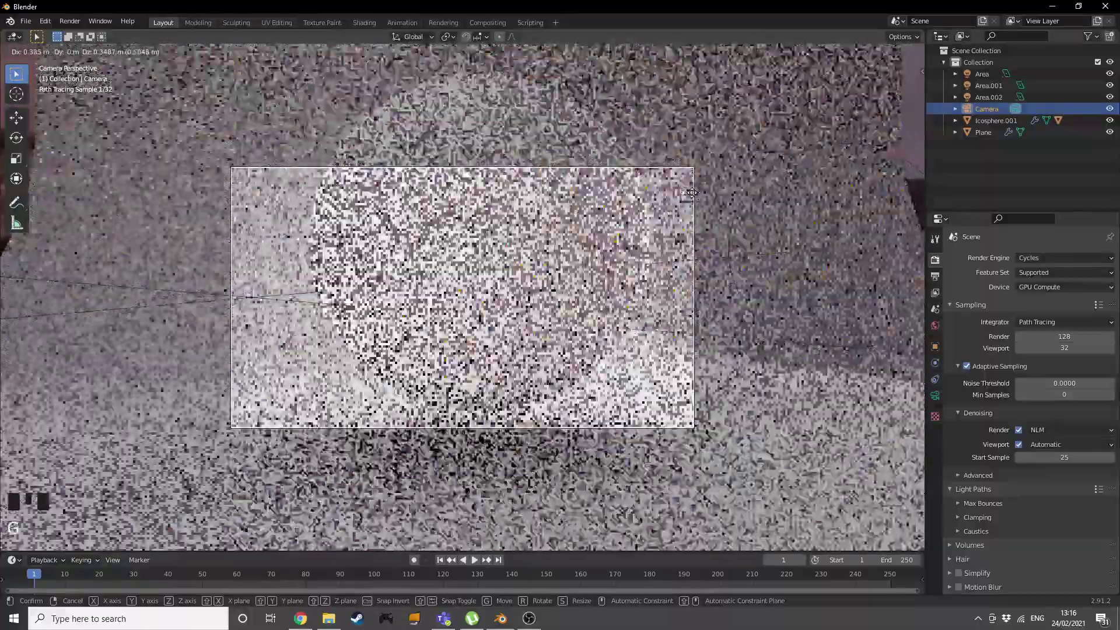
{"action": "left_click", "coordinate": [692, 193]}
{"action": "mouse_move", "coordinate": [726, 262]}
{"action": "middle_mouse_down"}
{"action": "mouse_move", "coordinate": [731, 225]}
{"action": "mouse_move", "coordinate": [623, 317]}
{"action": "mouse_move", "coordinate": [622, 347]}
{"action": "mouse_move", "coordinate": [633, 344]}
{"action": "mouse_move", "coordinate": [610, 331]}
{"action": "mouse_move", "coordinate": [618, 299]}
{"action": "middle_mouse_up"}
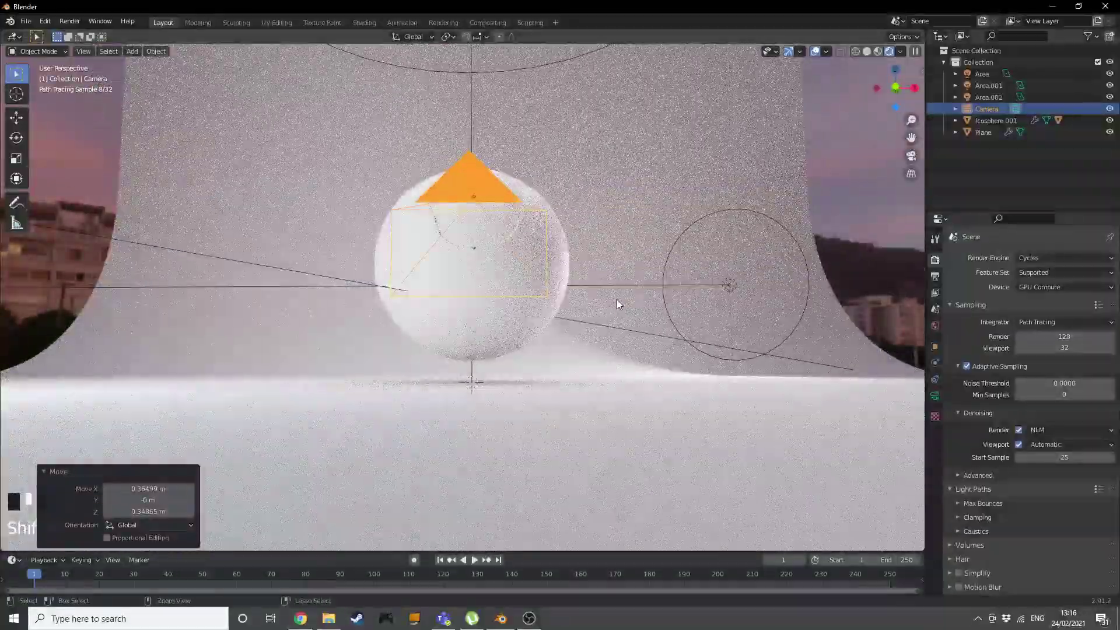
{"action": "key", "text": "ctrl+alt+KP_0"}
Step: Rotate the camera about 2.43° around global X and move it about 0.267 m along X
{"action": "key", "text": "r"}
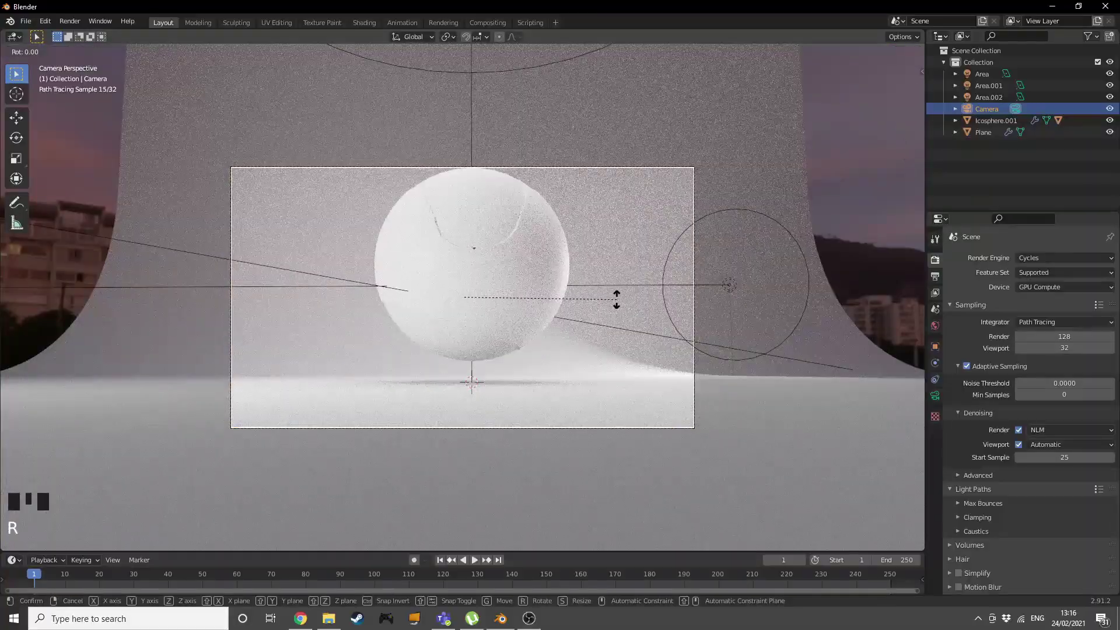
{"action": "key", "text": "x"}
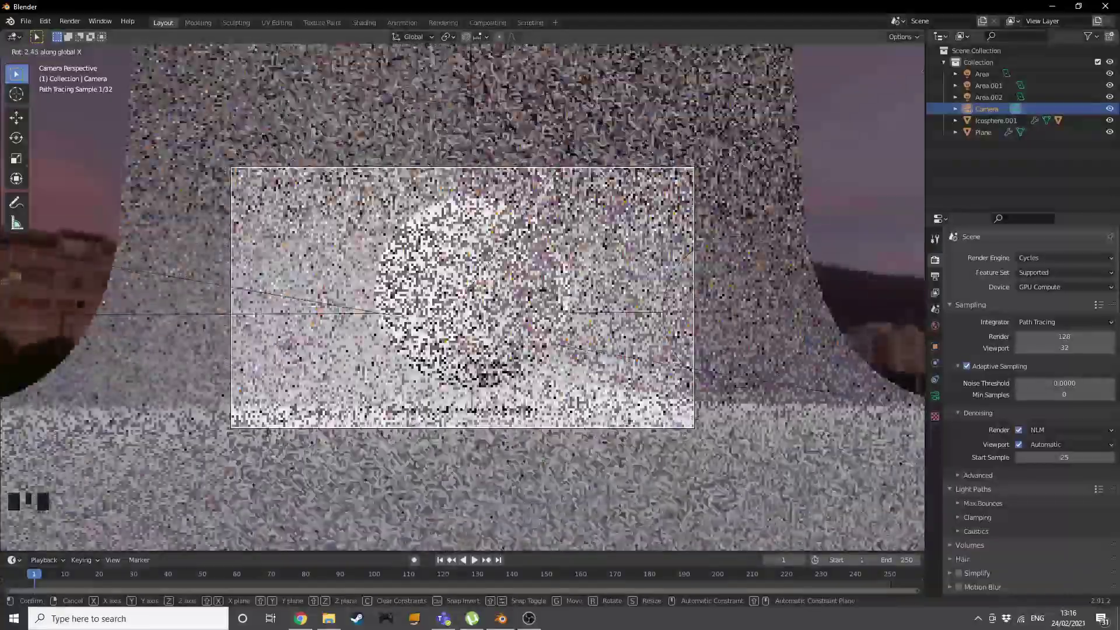
{"action": "left_click", "coordinate": [596, 123]}
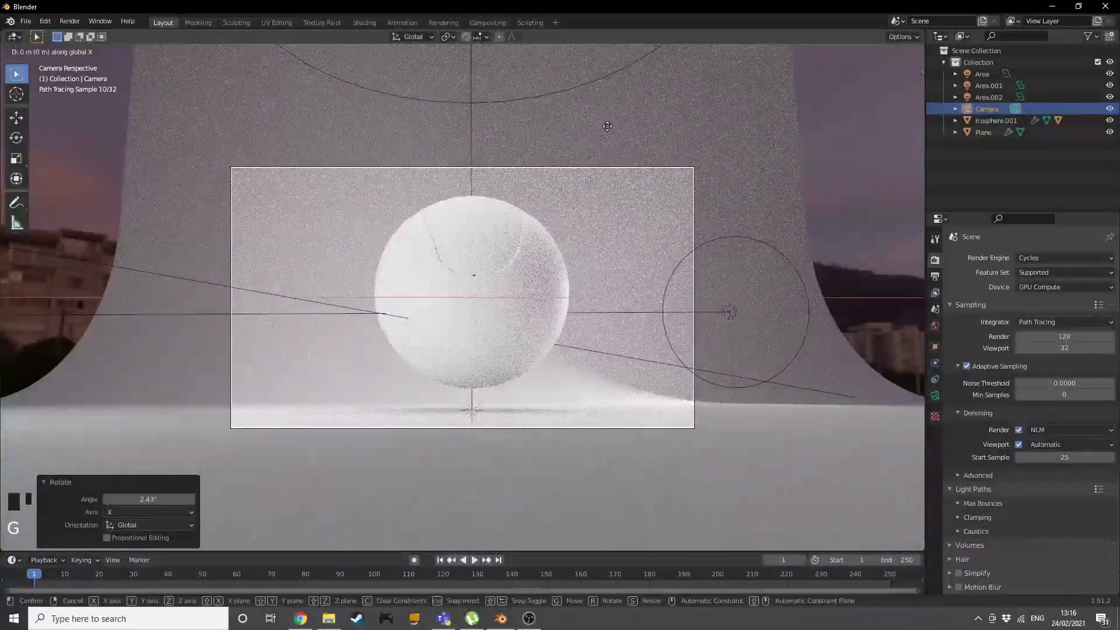
{"action": "key", "text": "g"}
{"action": "key", "text": "x"}
{"action": "left_click", "coordinate": [841, 226]}
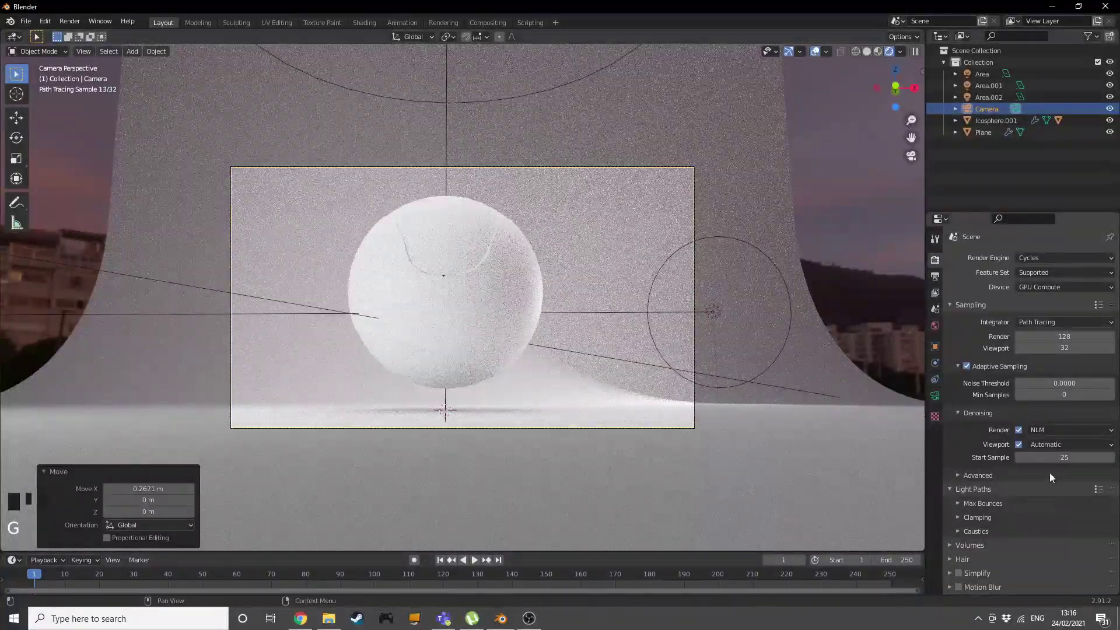
Step: Switch the viewport to solid shading and back to rendered
{"action": "key", "text": "z"}
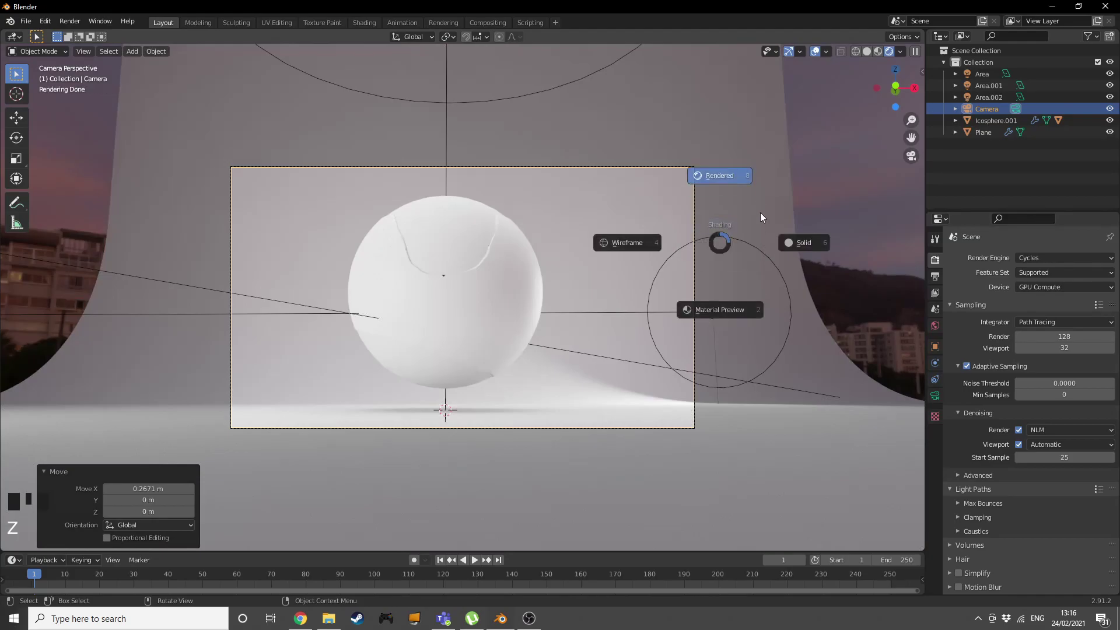
{"action": "left_click", "coordinate": [800, 238]}
{"action": "key", "text": "z"}
{"action": "left_click", "coordinate": [725, 201]}
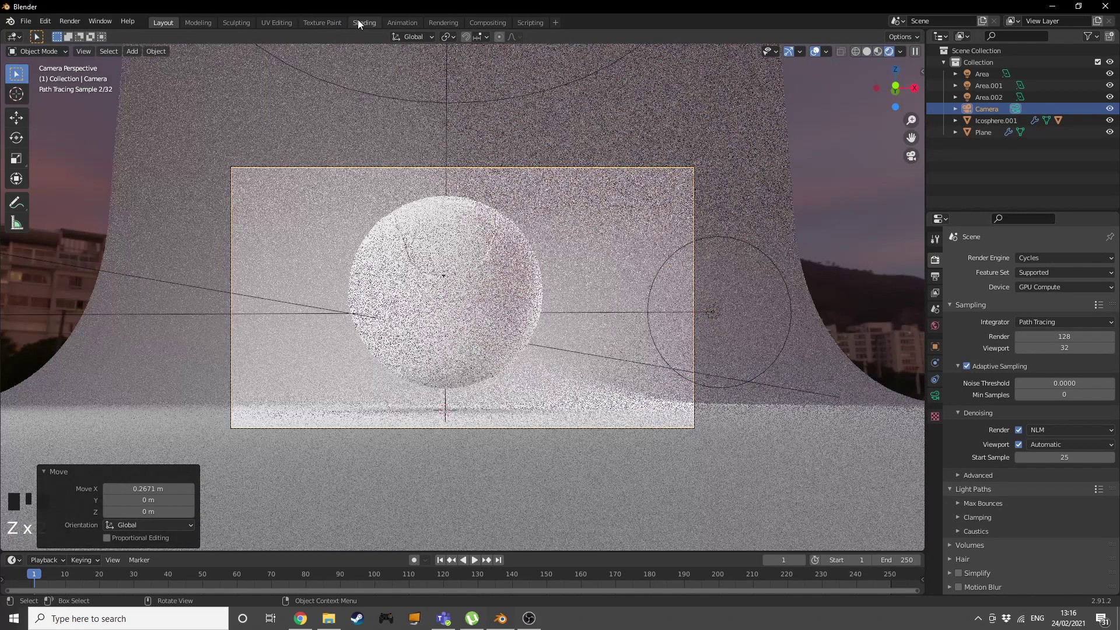
Step: Open the Shading workspace, hide the Icosphere.001 object and select the carved sphere
{"action": "left_click", "coordinate": [360, 22]}
{"action": "scroll", "coordinate": [615, 268], "scroll_direction": "down", "scroll_amount": 2}
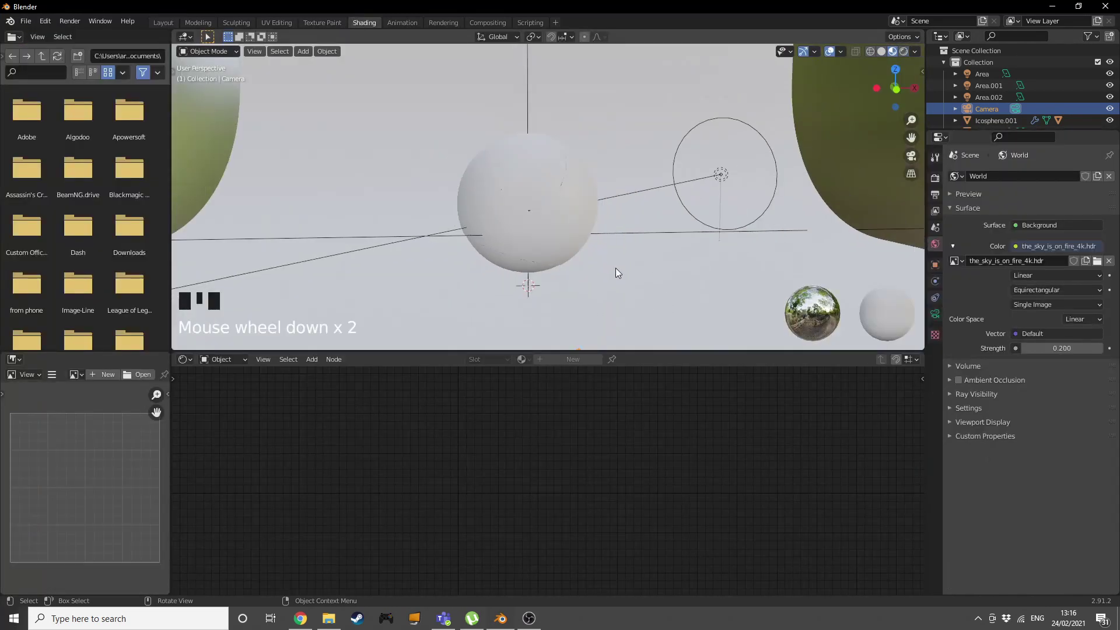
{"action": "key", "text": "KP_0"}
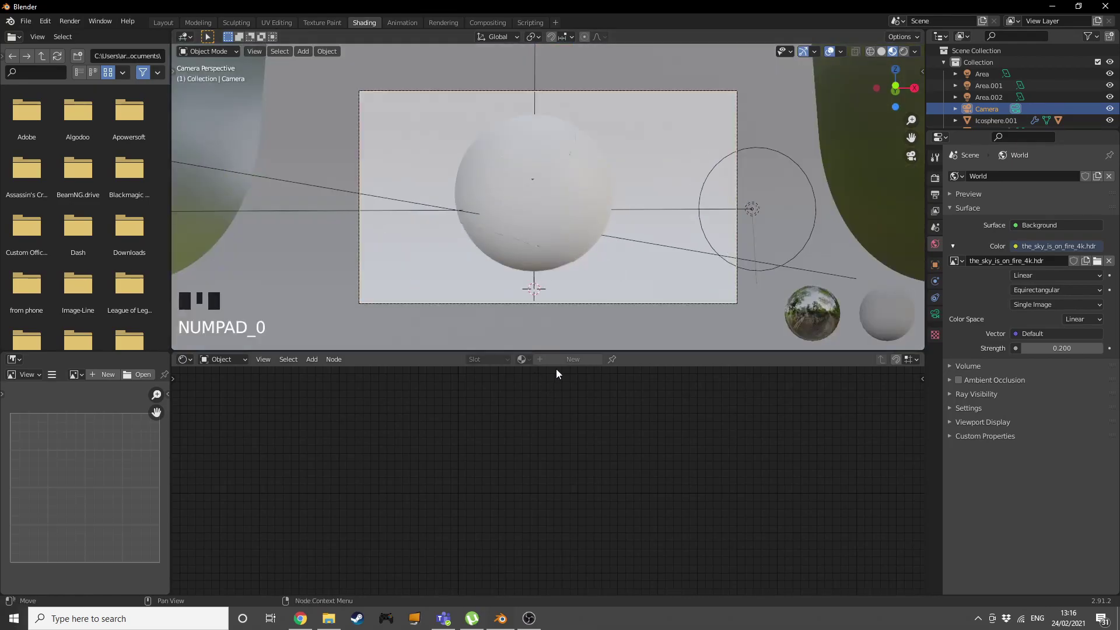
{"action": "left_click", "coordinate": [540, 187]}
{"action": "left_click", "coordinate": [527, 132]}
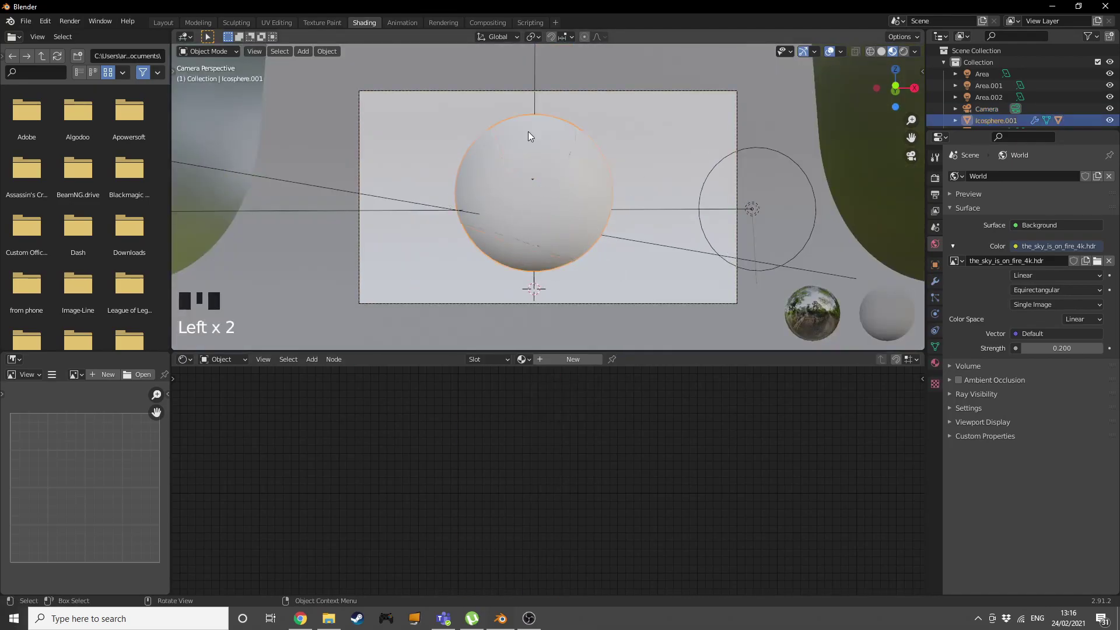
{"action": "middle_click_drag", "start_coordinate": [527, 132], "coordinate": [625, 196]}
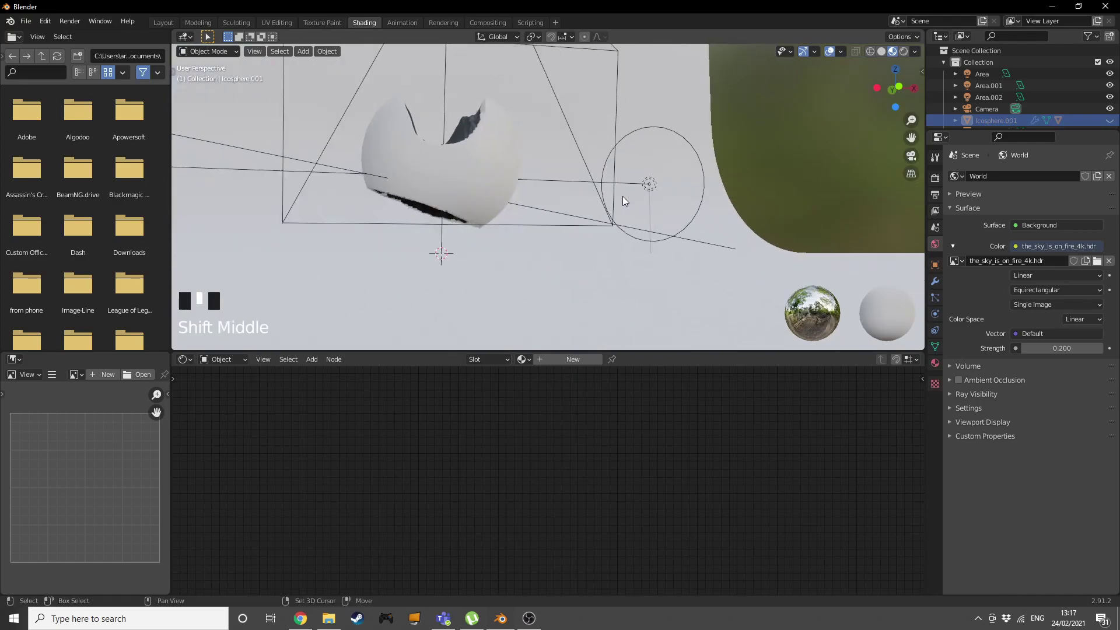
{"action": "left_click", "coordinate": [421, 165]}
Step: Set the roughness of the carved sphere's interior material, Material.002, to about 0.255
{"action": "scroll", "coordinate": [577, 477], "scroll_direction": "up", "scroll_amount": 2}
{"action": "left_click_drag", "start_coordinate": [447, 484], "coordinate": [392, 484]}
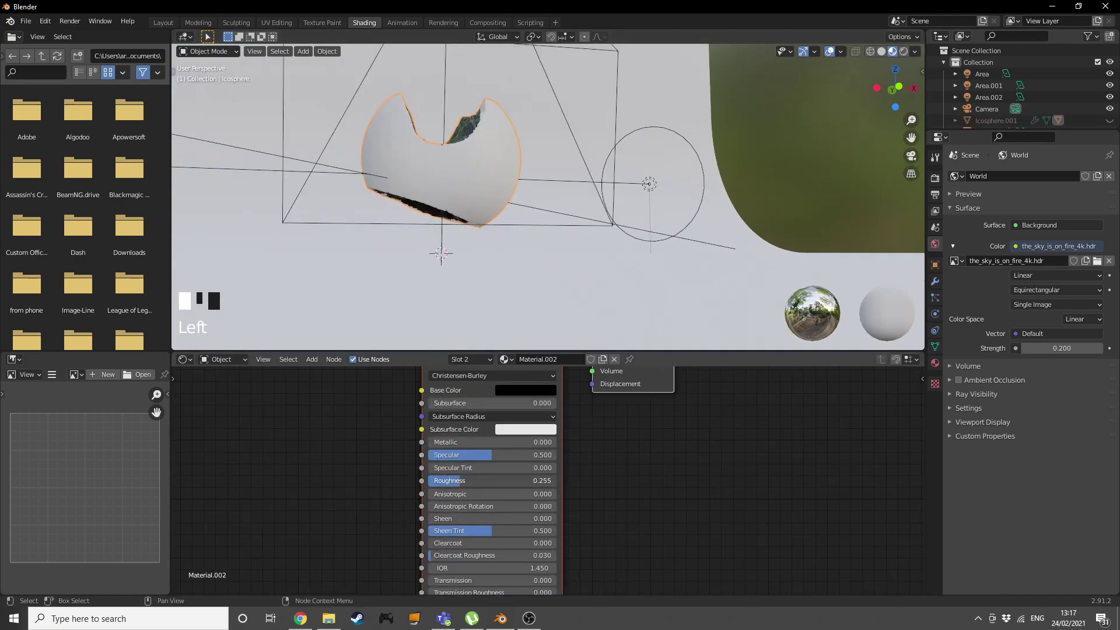
{"action": "middle_click_drag", "start_coordinate": [614, 482], "coordinate": [629, 481]}
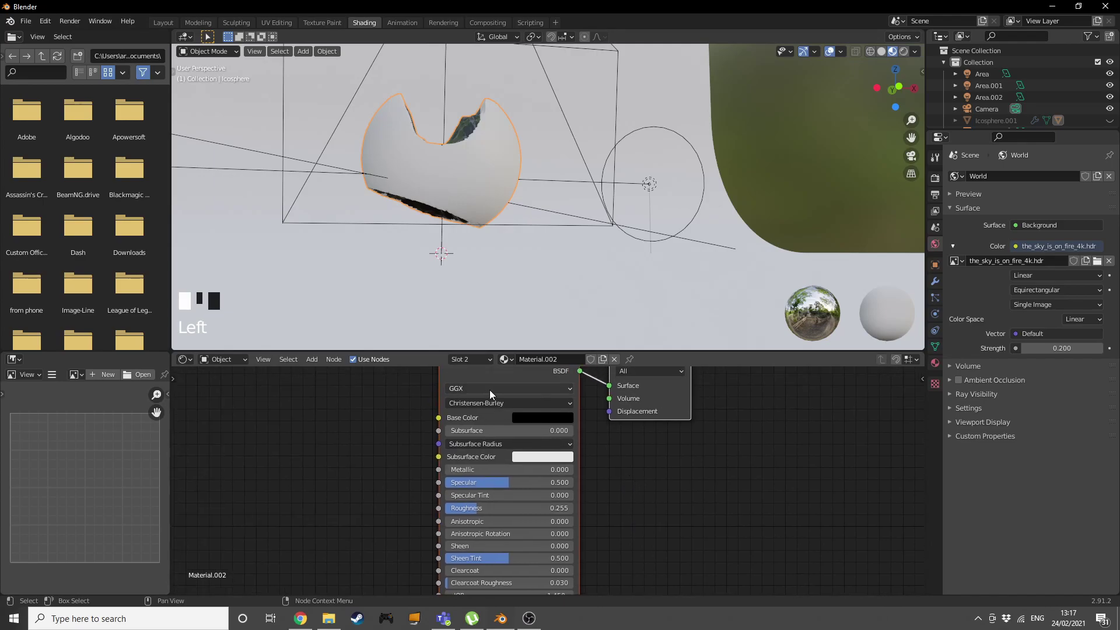
Step: Rename the carved sphere's slot 1 material to Outer and set its roughness to about 0.182 and specular to about 0.632
{"action": "left_click", "coordinate": [458, 360]}
{"action": "left_click", "coordinate": [460, 383]}
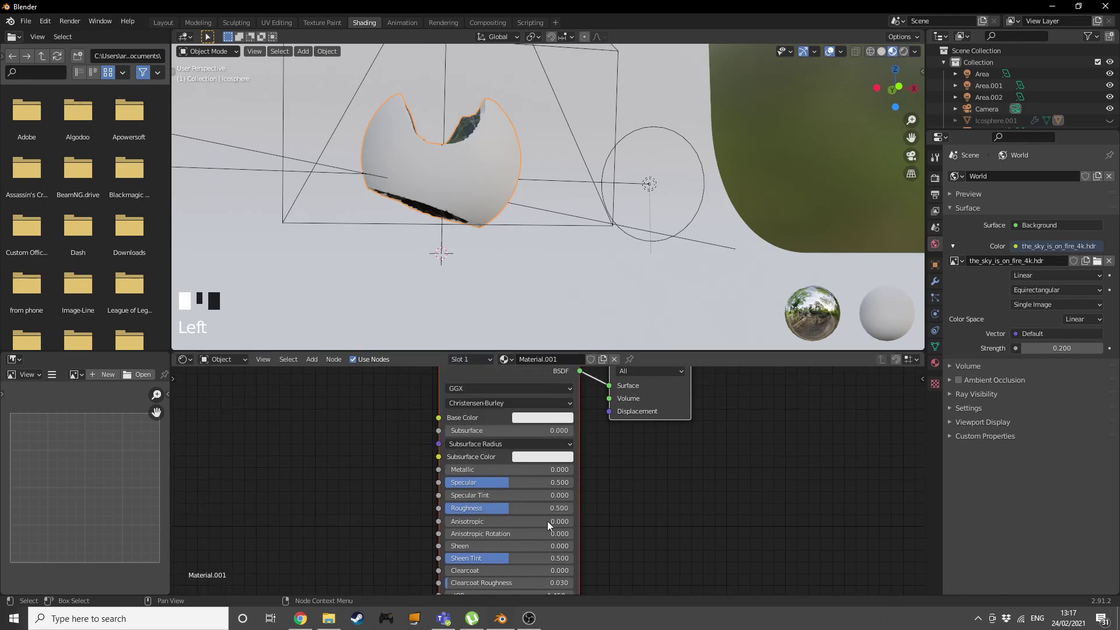
{"action": "left_click_drag", "start_coordinate": [489, 506], "coordinate": [468, 506]}
{"action": "type", "text": "o"}
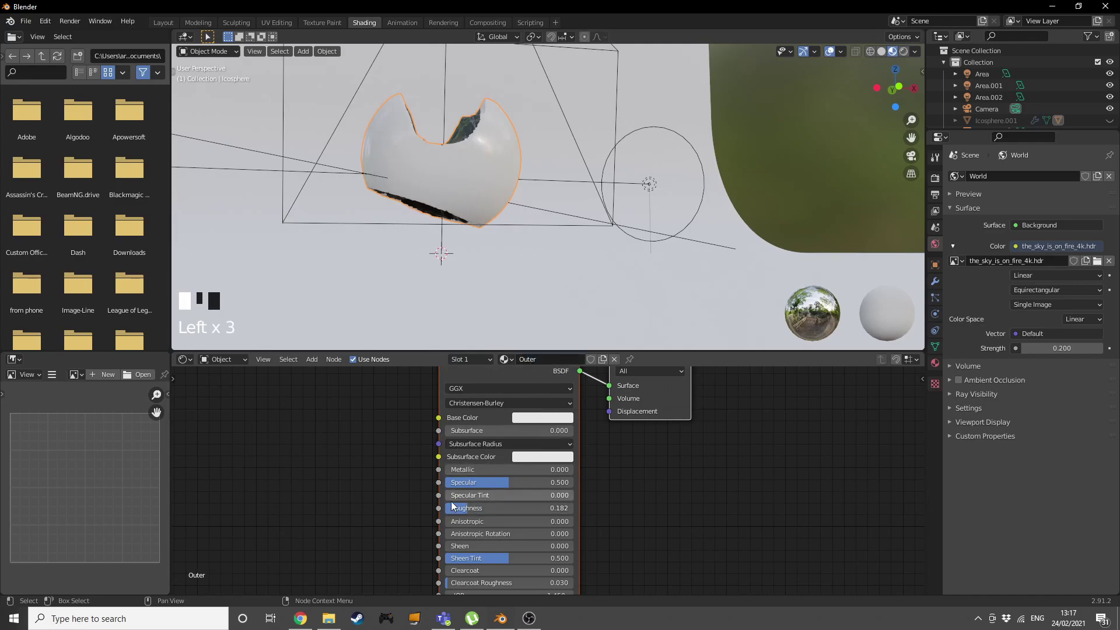
{"action": "middle_click_drag", "start_coordinate": [621, 566], "coordinate": [635, 507]}
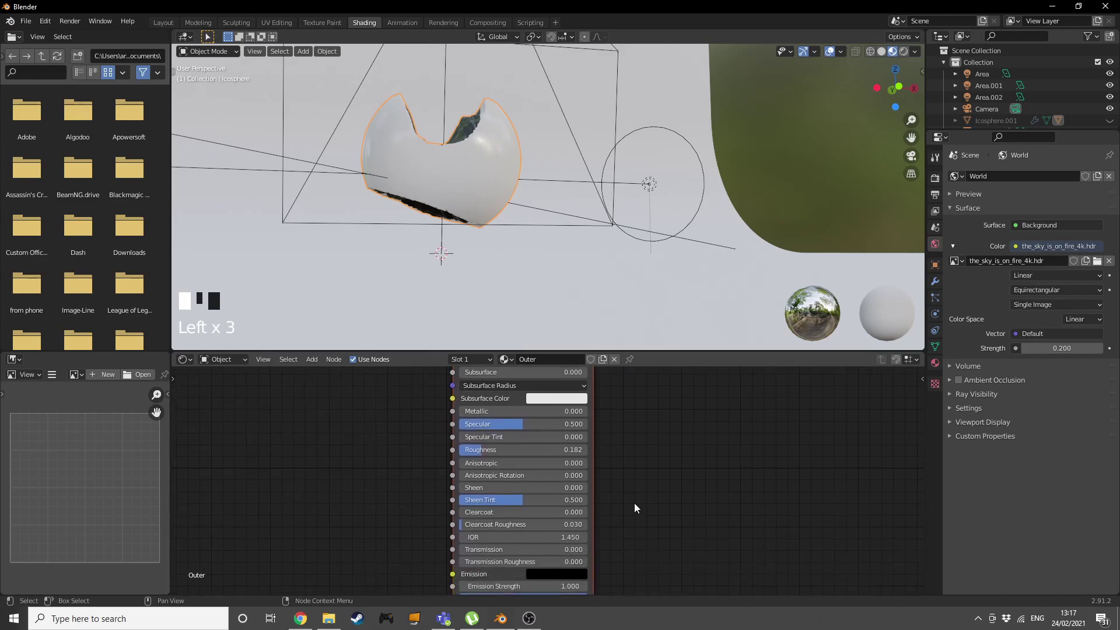
{"action": "left_click_drag", "start_coordinate": [507, 429], "coordinate": [519, 428]}
Step: Make the base colour of the interior material in slot 2 white and set its roughness to 0
{"action": "middle_click_drag", "start_coordinate": [471, 162], "coordinate": [471, 208]}
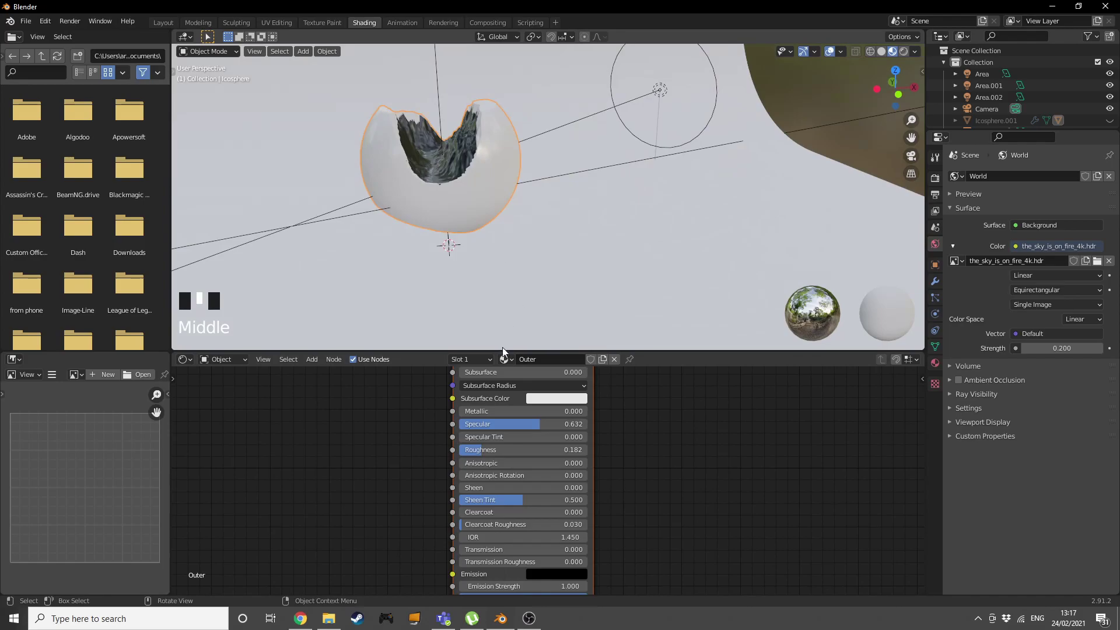
{"action": "left_click", "coordinate": [473, 359]}
{"action": "left_click", "coordinate": [459, 397]}
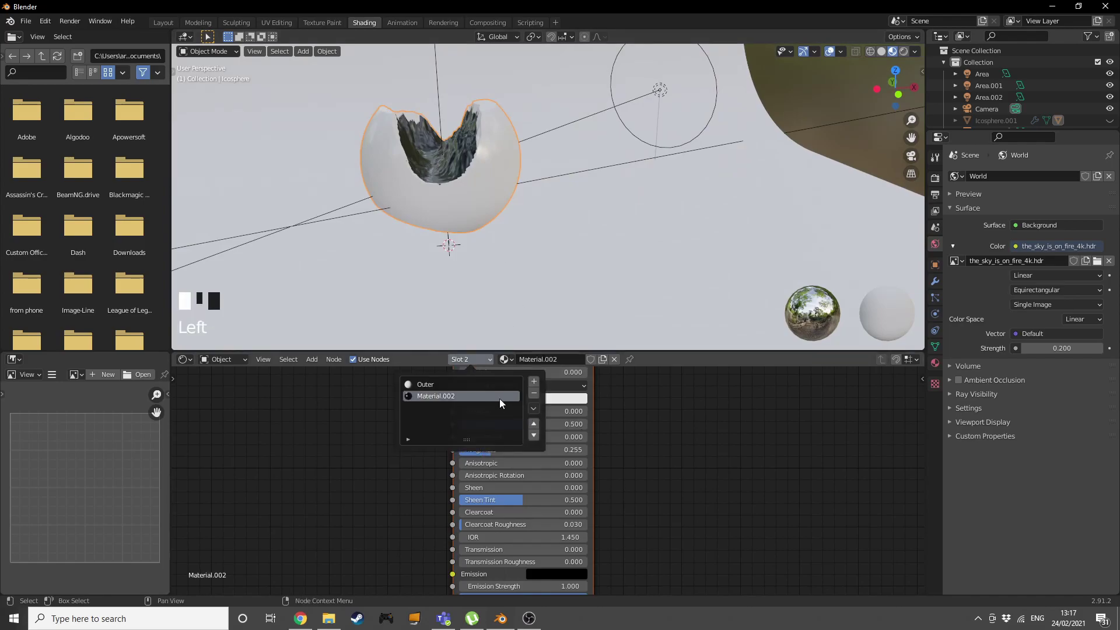
{"action": "left_click", "coordinate": [561, 502]}
{"action": "scroll", "coordinate": [548, 394], "scroll_direction": "up", "scroll_amount": 20}
{"action": "middle_click_drag", "start_coordinate": [678, 530], "coordinate": [722, 437]}
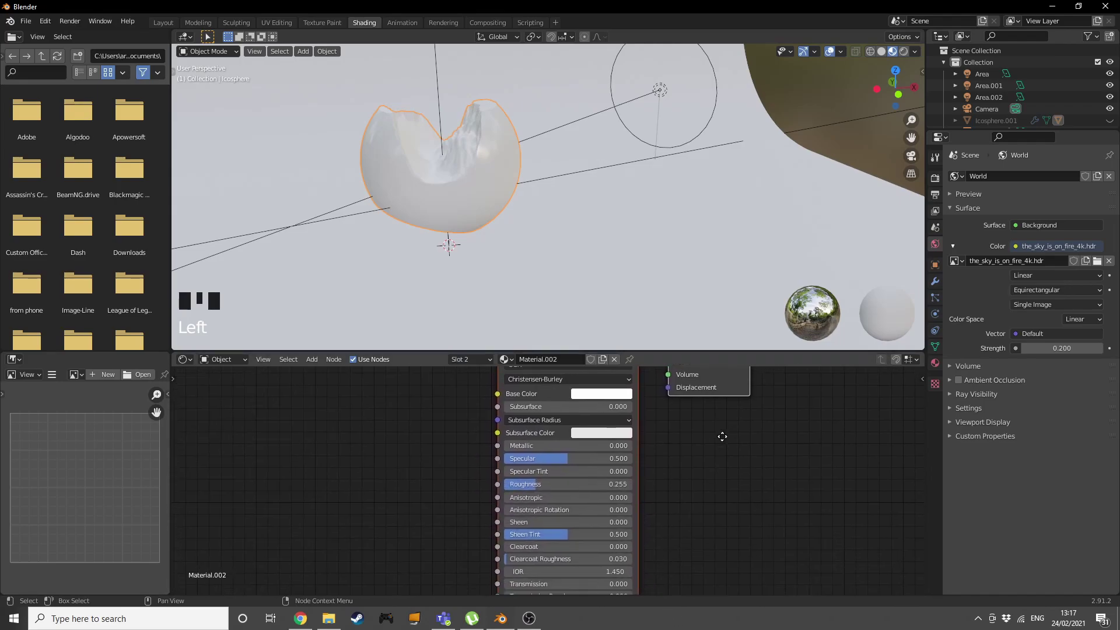
{"action": "left_click_drag", "start_coordinate": [534, 484], "coordinate": [499, 513]}
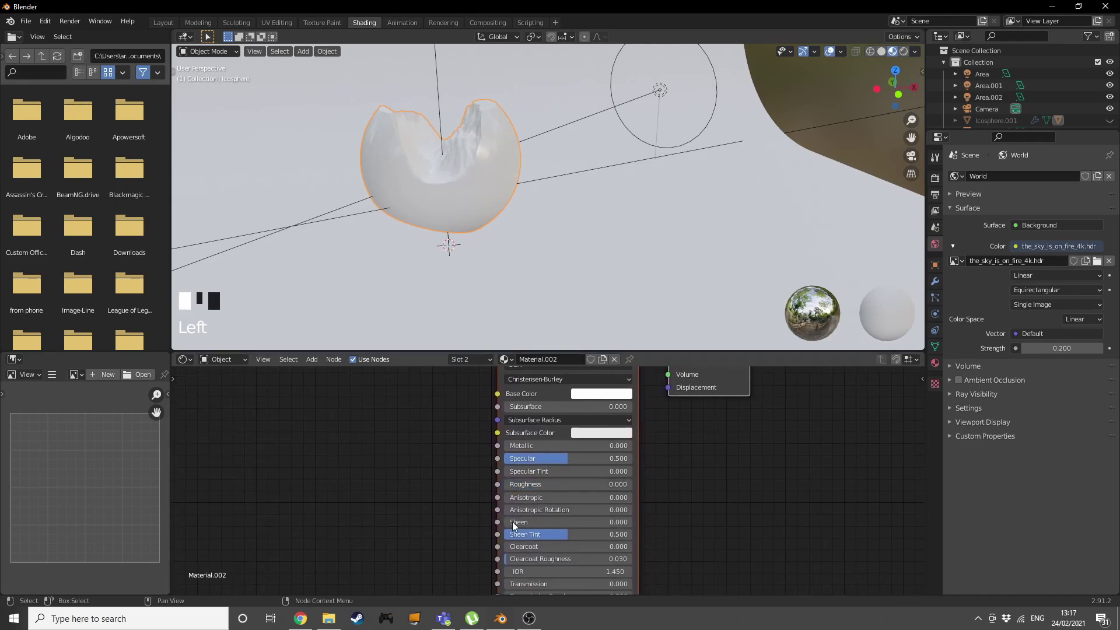
Step: Replace the carved sphere's interior material in slot 2 with a new material
{"action": "left_click_drag", "start_coordinate": [524, 458], "coordinate": [590, 458]}
{"action": "middle_click_drag", "start_coordinate": [670, 501], "coordinate": [505, 513]}
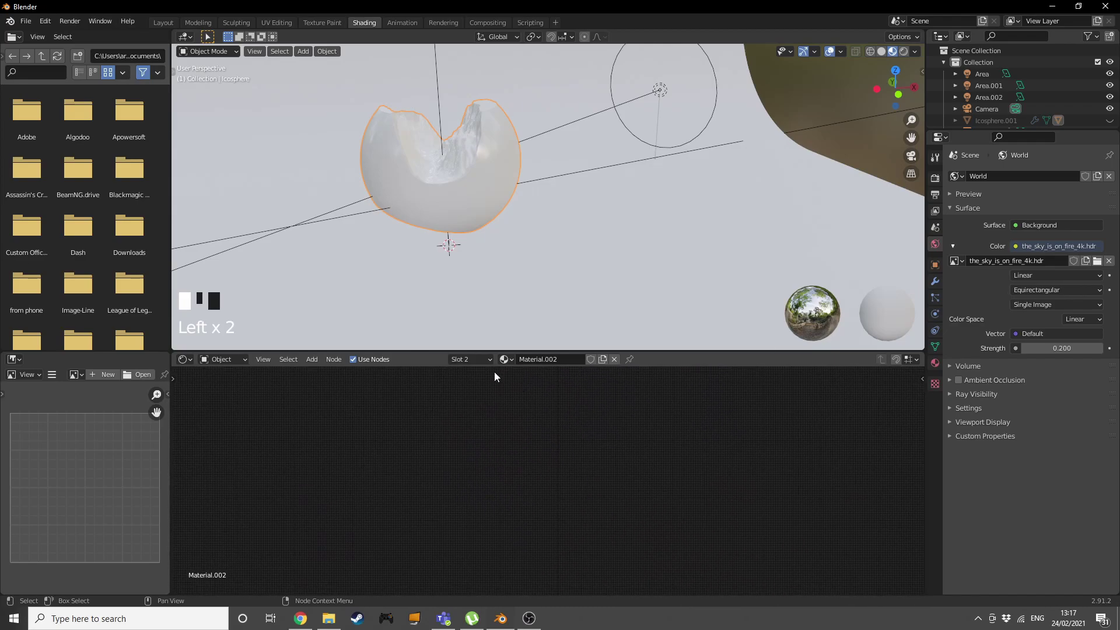
{"action": "left_click", "coordinate": [615, 359]}
{"action": "left_click", "coordinate": [540, 359]}
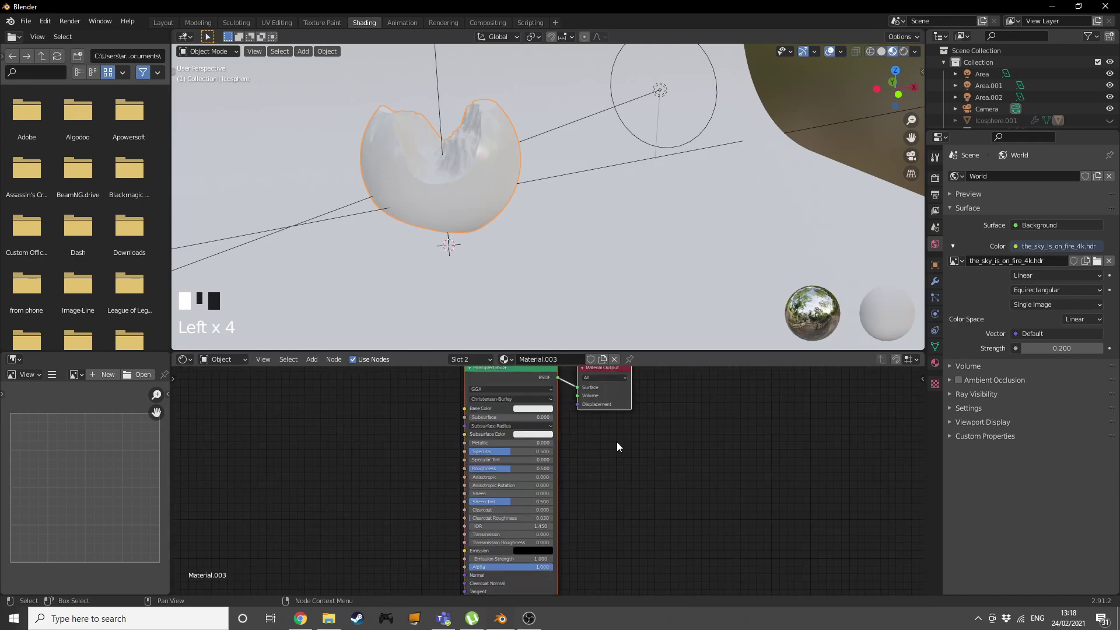
Step: Set the new slot 2 material's base colour to white, specular to 1.000 and roughness to 0.000
{"action": "scroll", "coordinate": [570, 475], "scroll_direction": "up", "scroll_amount": 1}
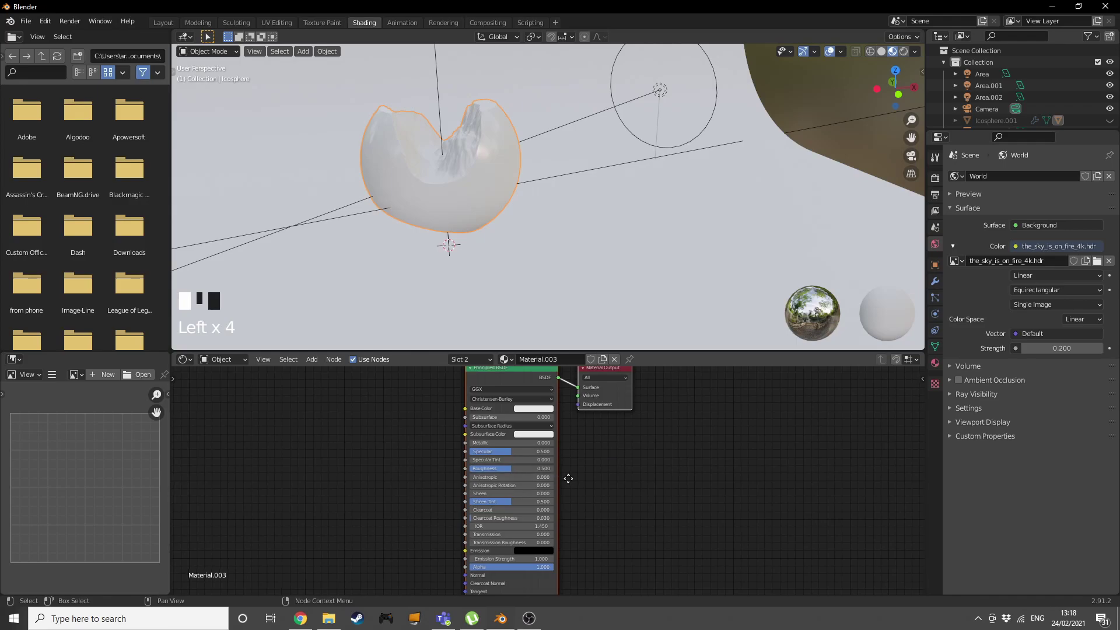
{"action": "scroll", "coordinate": [578, 478], "scroll_direction": "up", "scroll_amount": 2}
{"action": "scroll", "coordinate": [527, 393], "scroll_direction": "down", "scroll_amount": 1}
{"action": "left_click", "coordinate": [531, 385]}
{"action": "left_click_drag", "start_coordinate": [563, 468], "coordinate": [513, 469]}
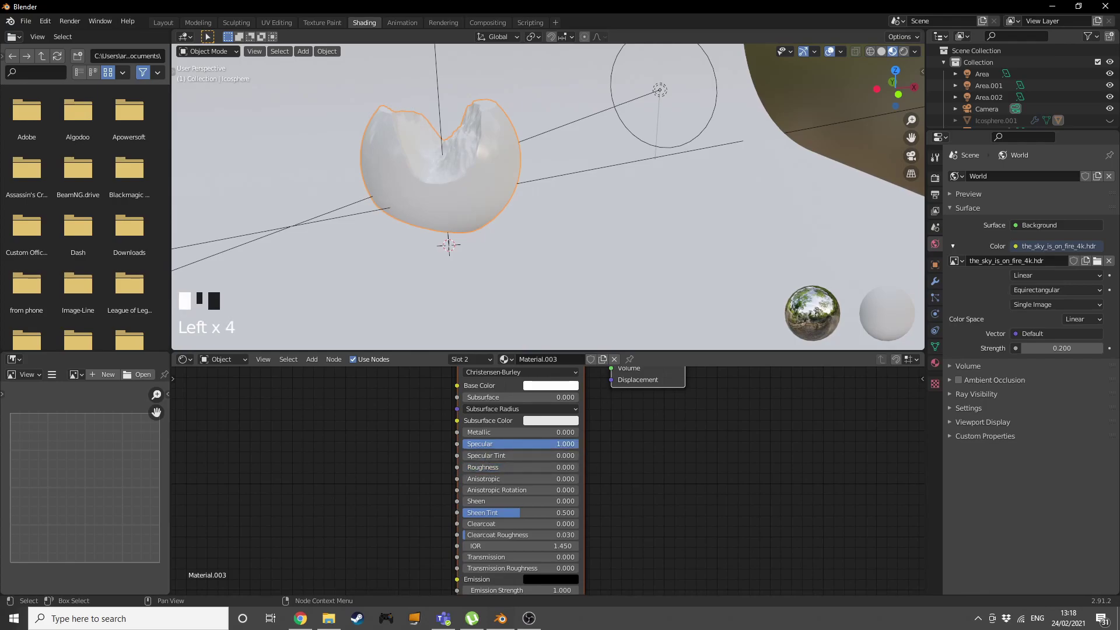
Step: Add a Bump node to the slot 2 material and connect its Normal output to the Principled BSDF's Normal input
{"action": "middle_click_drag", "start_coordinate": [576, 478], "coordinate": [639, 385]}
{"action": "key", "text": "shift+a"}
{"action": "left_click", "coordinate": [460, 470]}
{"action": "type", "text": "bu"}
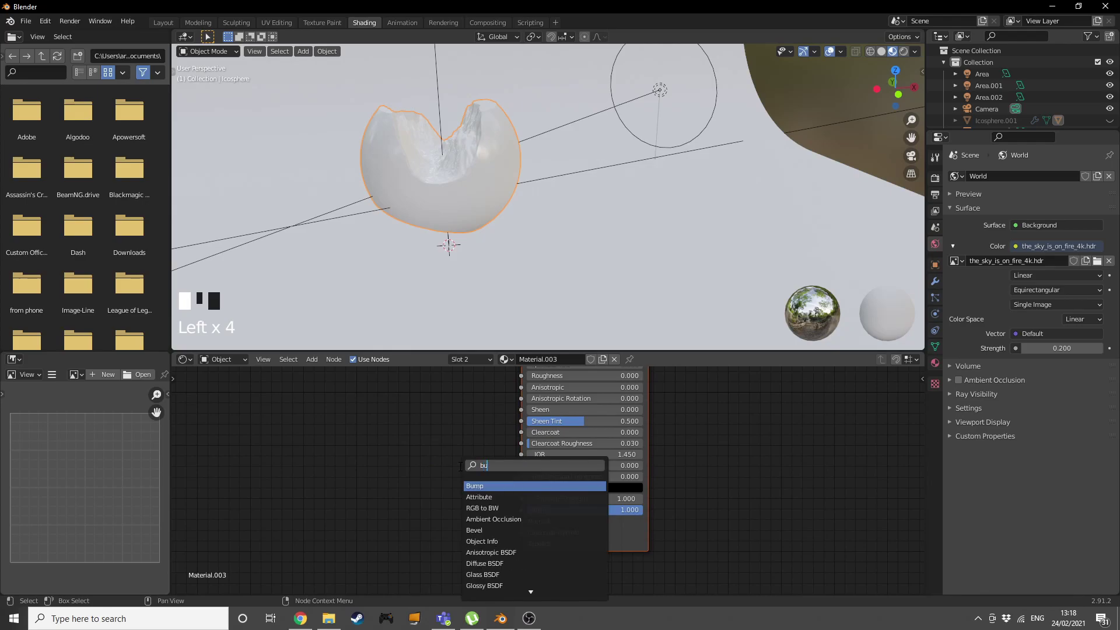
{"action": "left_click", "coordinate": [471, 486]}
{"action": "left_click", "coordinate": [455, 513]}
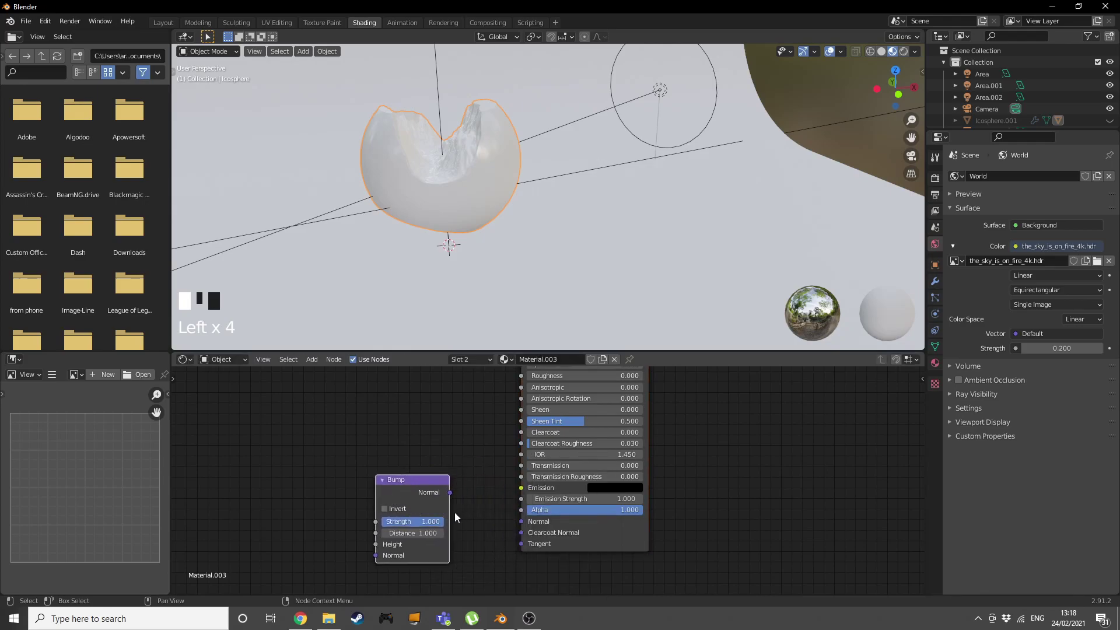
{"action": "left_click_drag", "start_coordinate": [450, 493], "coordinate": [522, 521]}
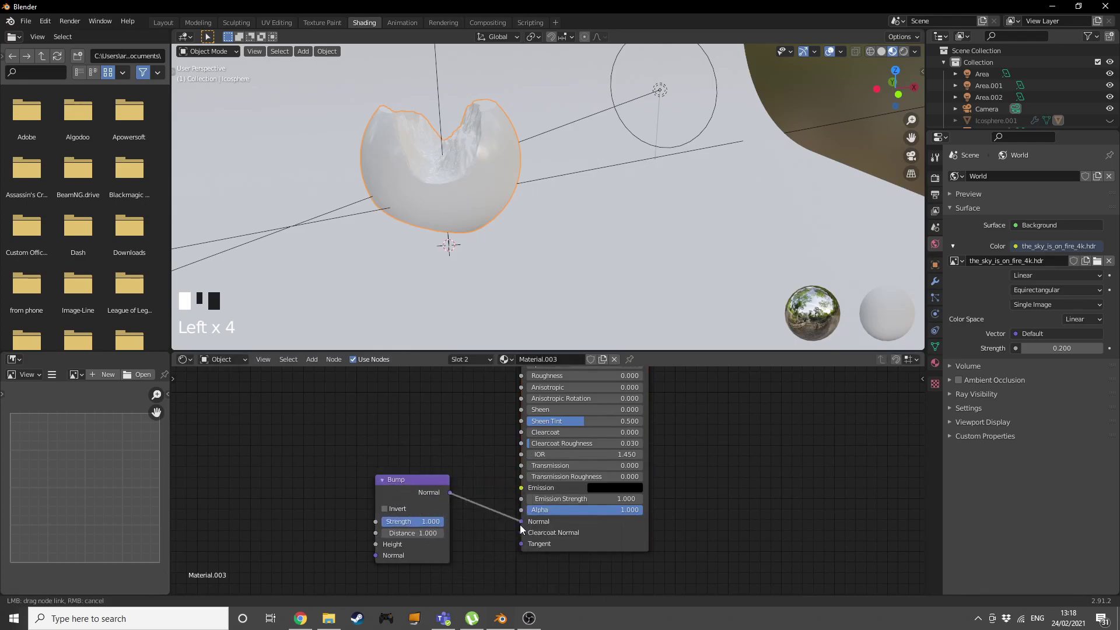
Step: Add a ColorRamp node beside the Bump node and connect its Color output to the Bump's Height input
{"action": "left_click", "coordinate": [401, 467]}
{"action": "key", "text": "shift+a"}
{"action": "type", "text": "s"}
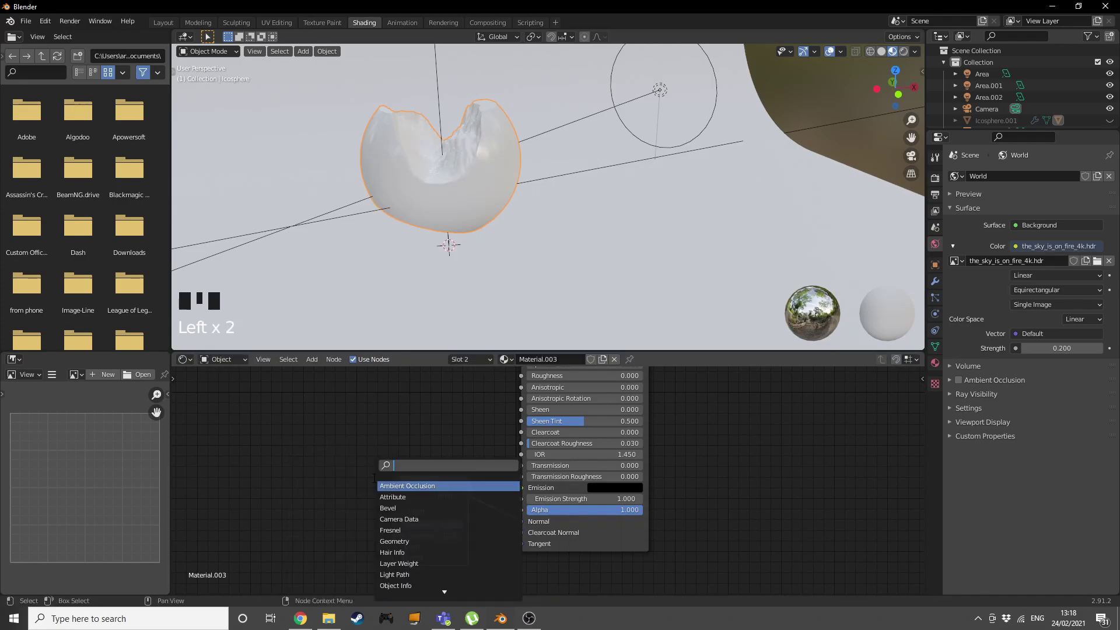
{"action": "type", "text": "ramp"}
{"action": "key", "text": "Return"}
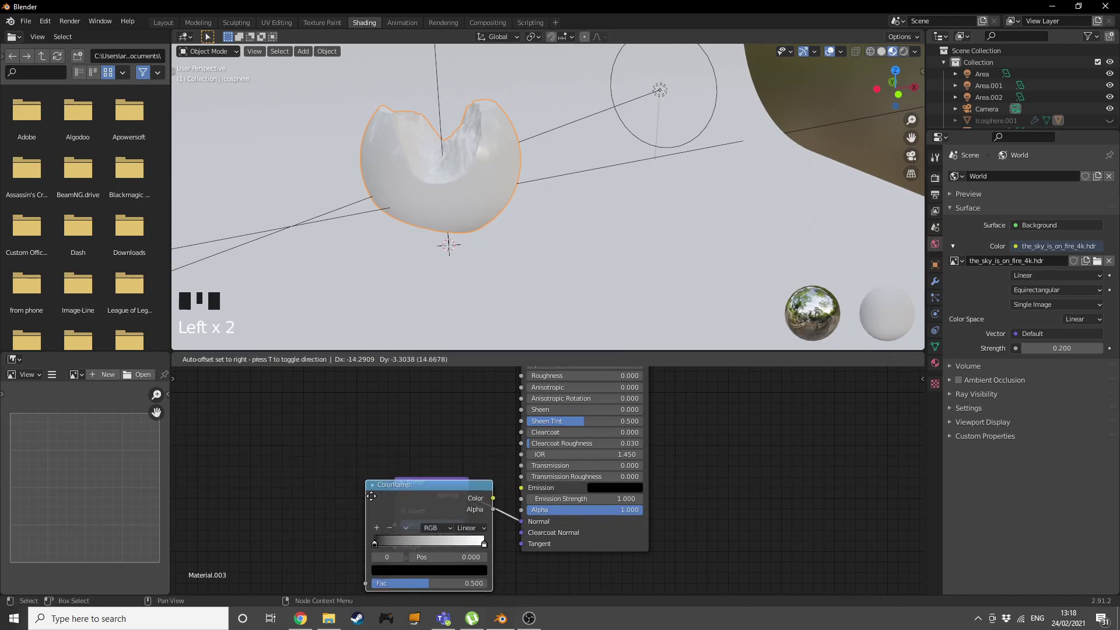
{"action": "left_click", "coordinate": [269, 483]}
{"action": "left_click_drag", "start_coordinate": [363, 485], "coordinate": [395, 547]}
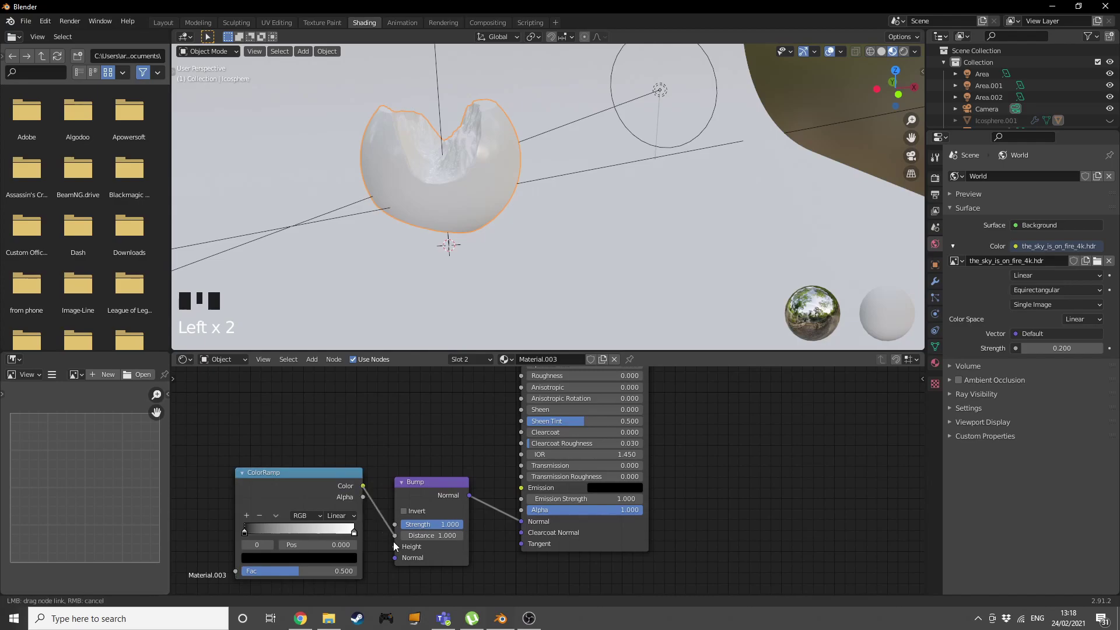
Step: Add a Noise Texture node and connect its Color output to the ColorRamp's Fac input
{"action": "middle_click_drag", "start_coordinate": [393, 551], "coordinate": [557, 421]}
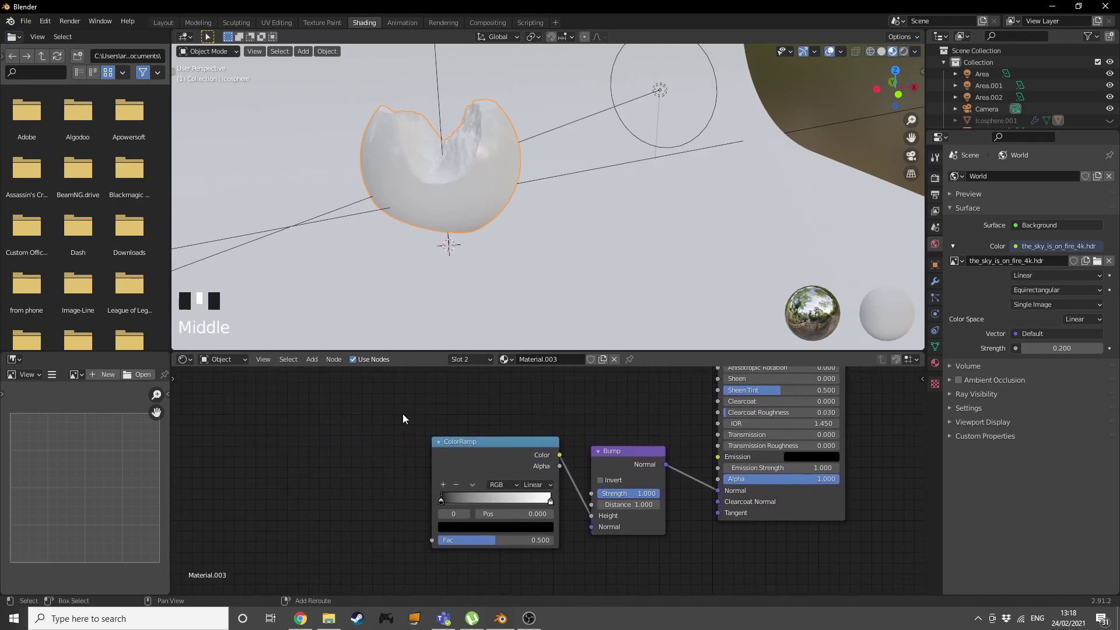
{"action": "key", "text": "shift+a"}
{"action": "left_click", "coordinate": [404, 414]}
{"action": "type", "text": "noise"}
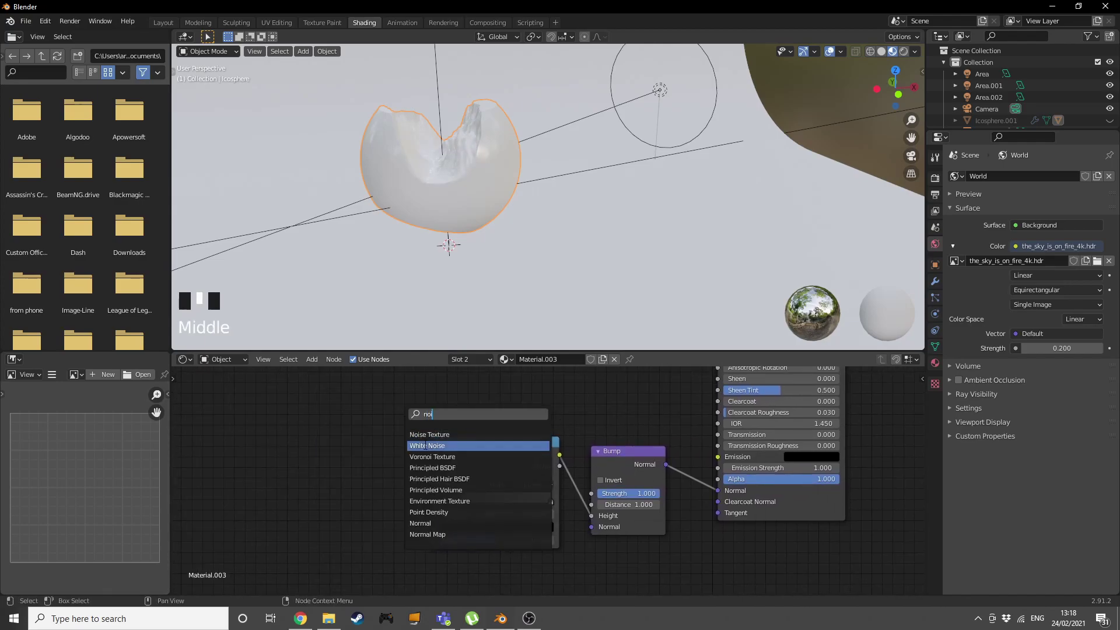
{"action": "key", "text": "Return"}
{"action": "left_click", "coordinate": [327, 486]}
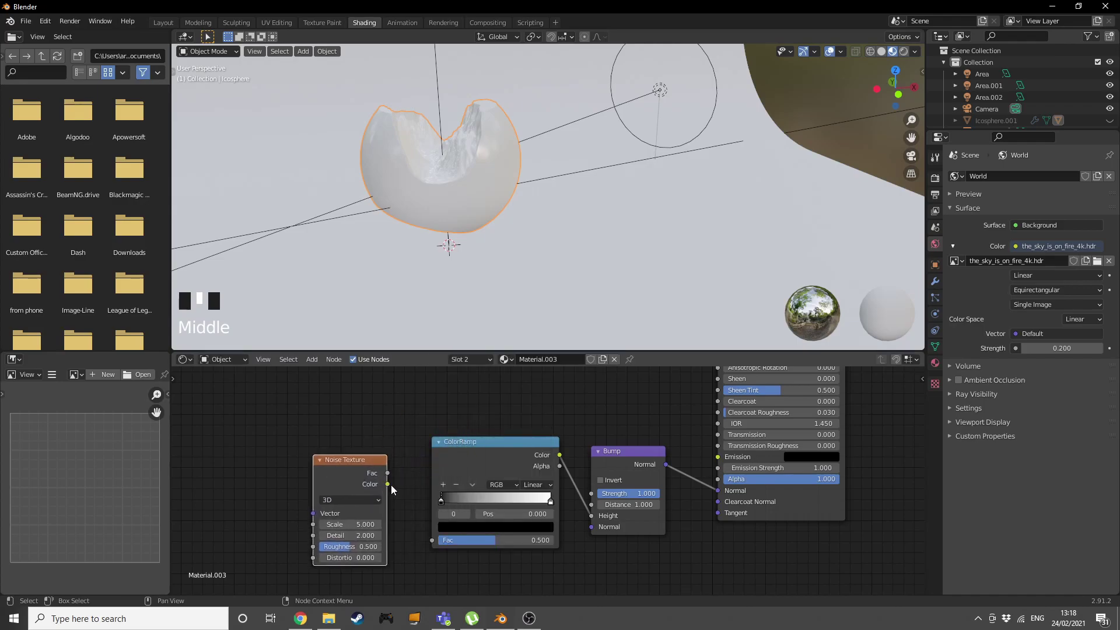
{"action": "left_click_drag", "start_coordinate": [387, 484], "coordinate": [432, 540]}
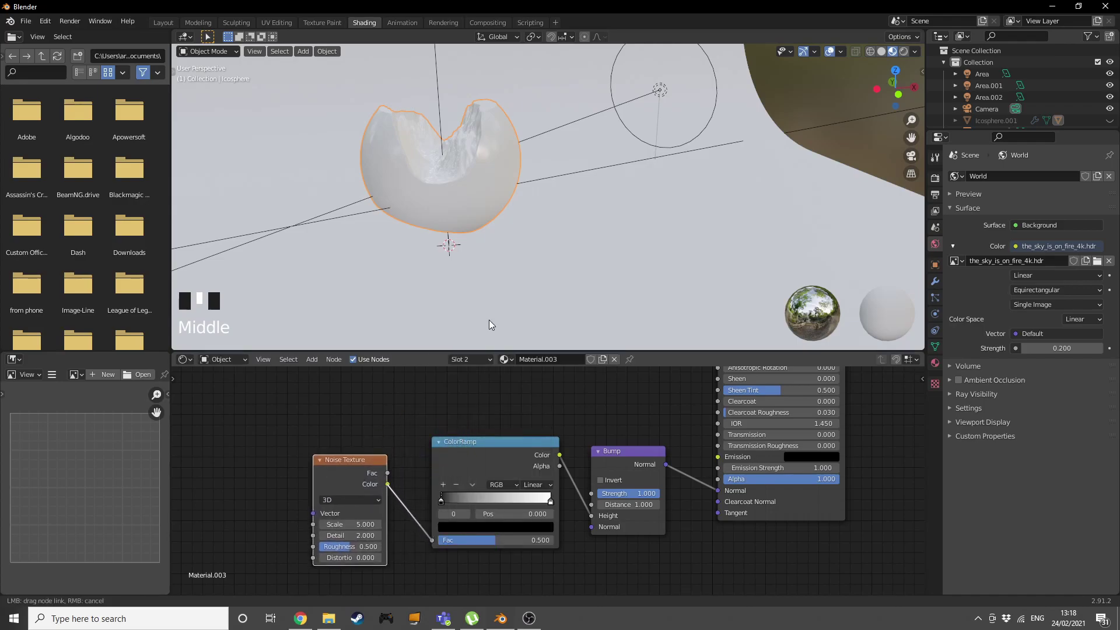
Step: Set the Noise Texture's scale to 4.500, detail to 15.800 and roughness to 0.608, checking the carved interior up close
{"action": "left_click", "coordinate": [492, 182]}
{"action": "key", "text": "KP_Decimal"}
{"action": "scroll", "coordinate": [648, 245], "scroll_direction": "up", "scroll_amount": 4}
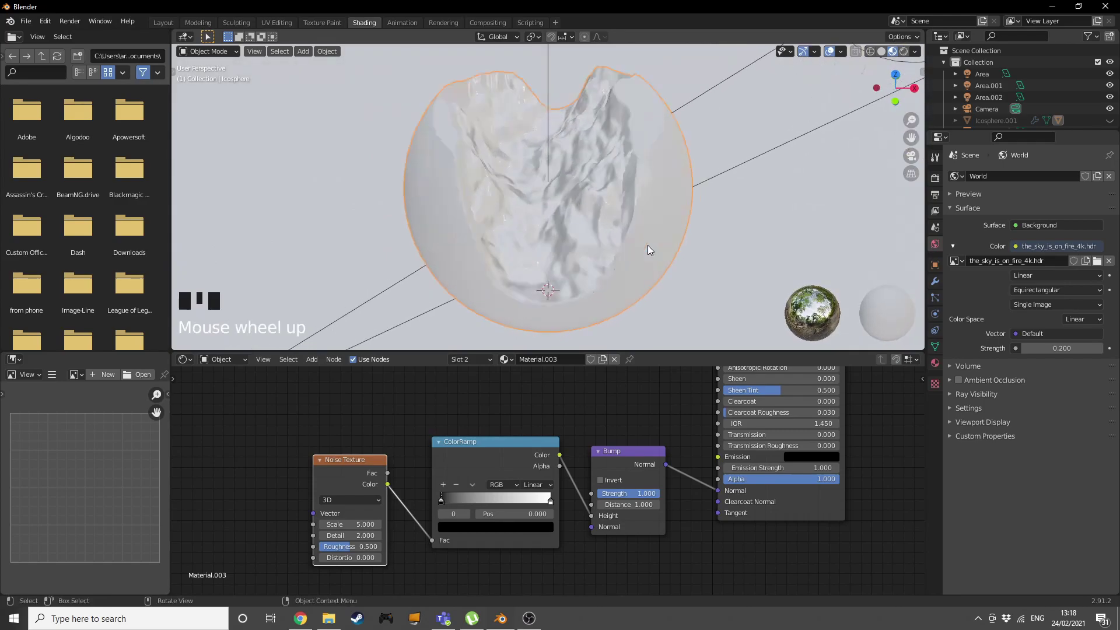
{"action": "middle_click", "coordinate": [655, 219]}
{"action": "left_click_drag", "start_coordinate": [338, 536], "coordinate": [286, 534]}
{"action": "left_click", "coordinate": [322, 524]}
{"action": "left_click", "coordinate": [322, 524]}
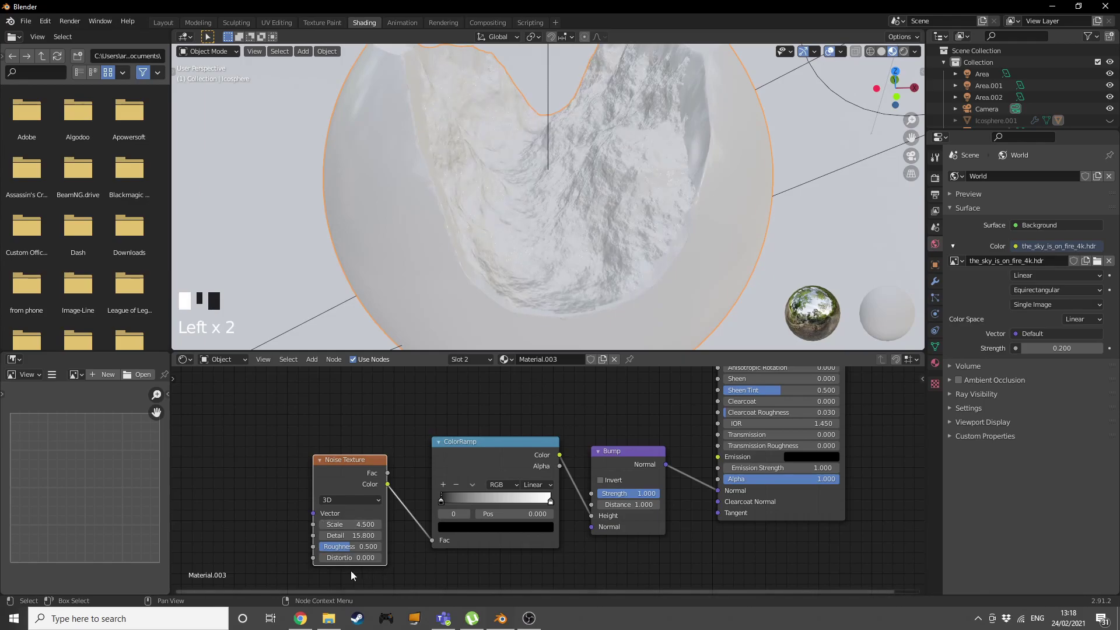
{"action": "left_click_drag", "start_coordinate": [360, 547], "coordinate": [374, 547]}
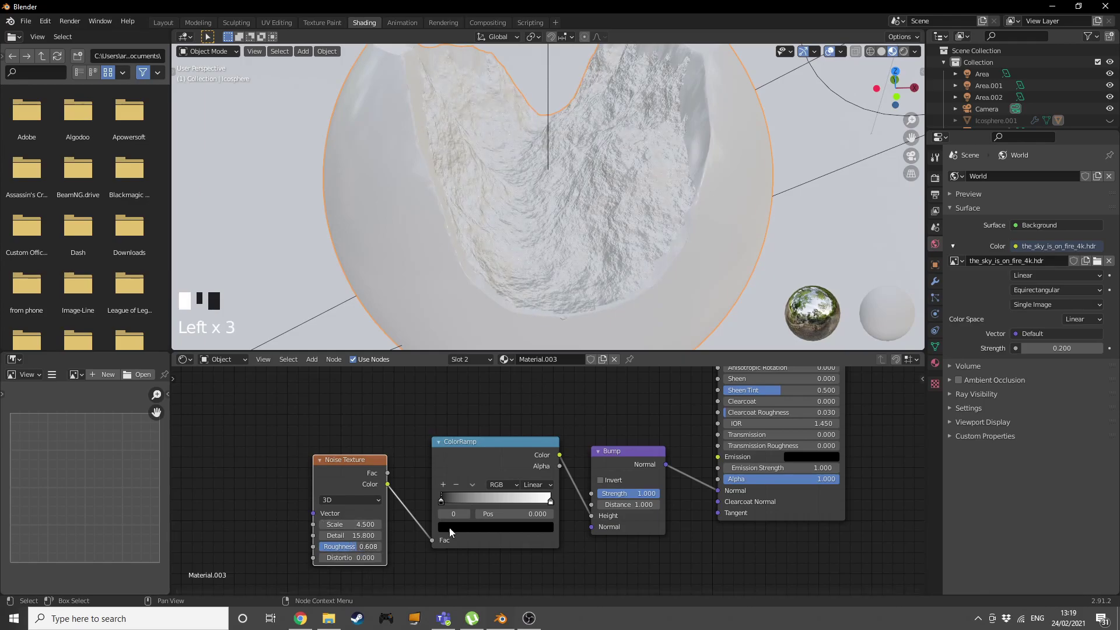
Step: Tighten the ColorRamp by moving the black stop near the middle and the white stop to 0.600
{"action": "left_click_drag", "start_coordinate": [440, 502], "coordinate": [500, 504]}
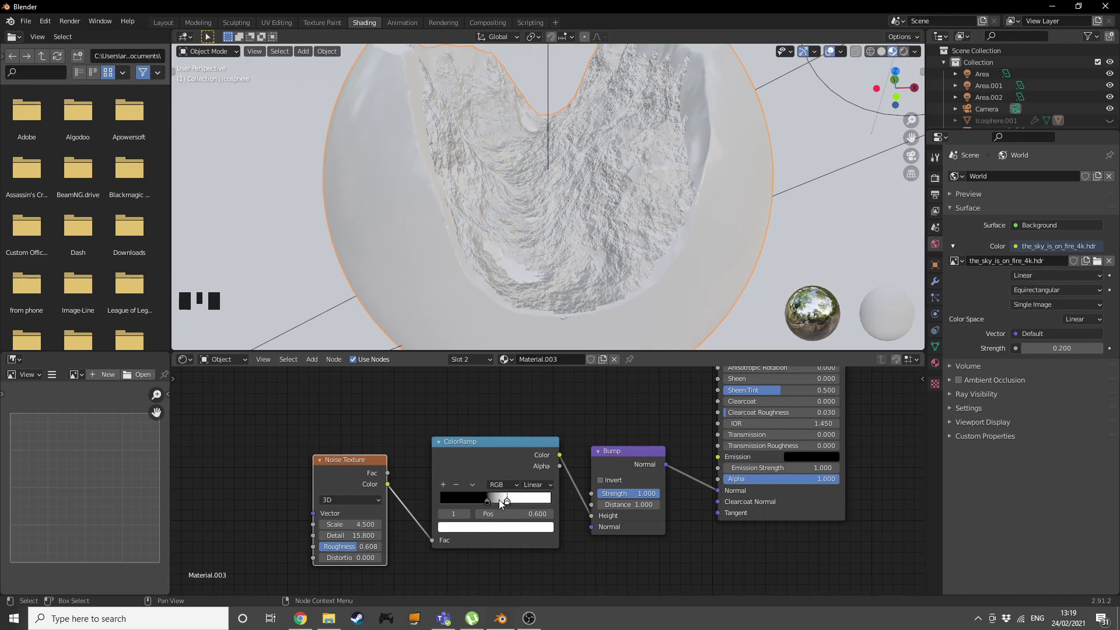
{"action": "middle_click_drag", "start_coordinate": [533, 314], "coordinate": [554, 225]}
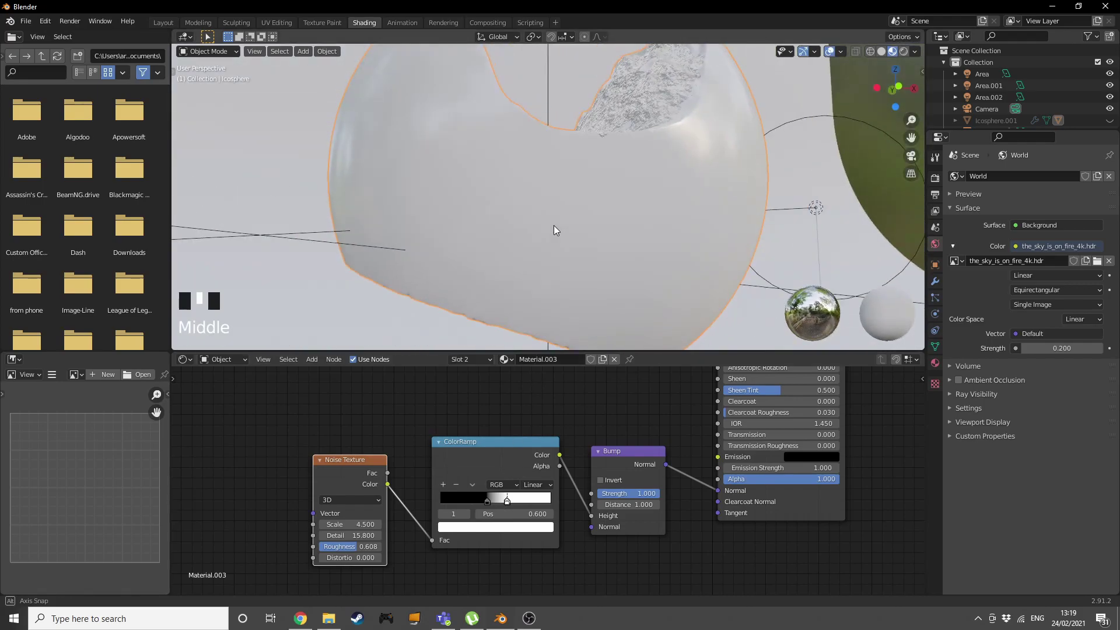
{"action": "scroll", "coordinate": [555, 225], "scroll_direction": "down", "scroll_amount": 5}
{"action": "middle_click_drag", "start_coordinate": [623, 230], "coordinate": [675, 255]}
{"action": "scroll", "coordinate": [675, 255], "scroll_direction": "down", "scroll_amount": 1}
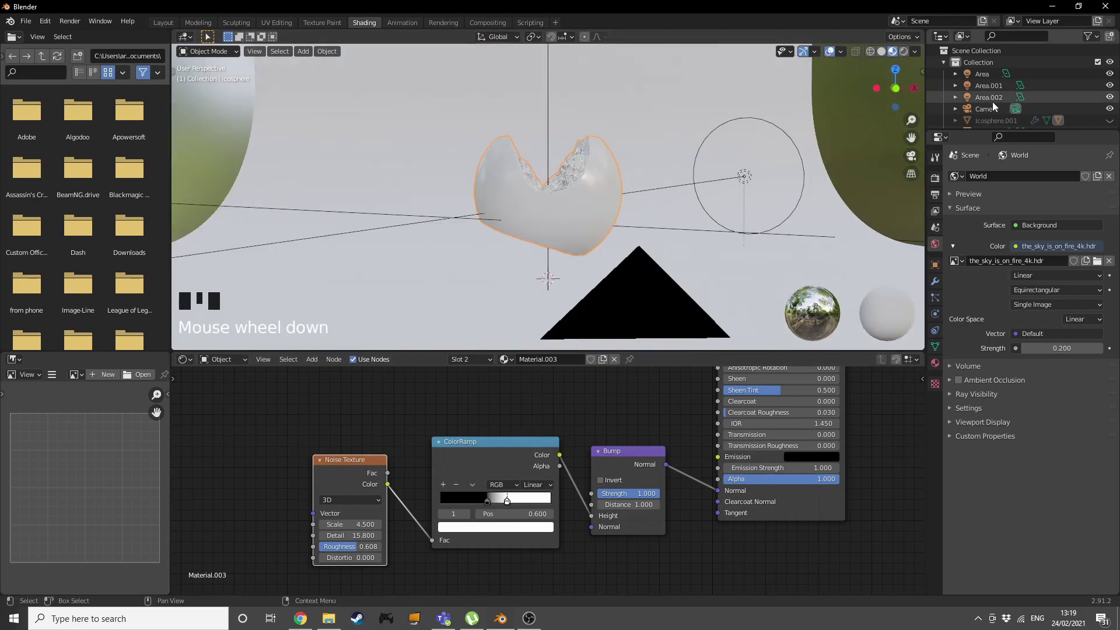
Step: Unhide the Icosphere.001 object, select it and create a new material for it
{"action": "scroll", "coordinate": [992, 105], "scroll_direction": "down", "scroll_amount": 1}
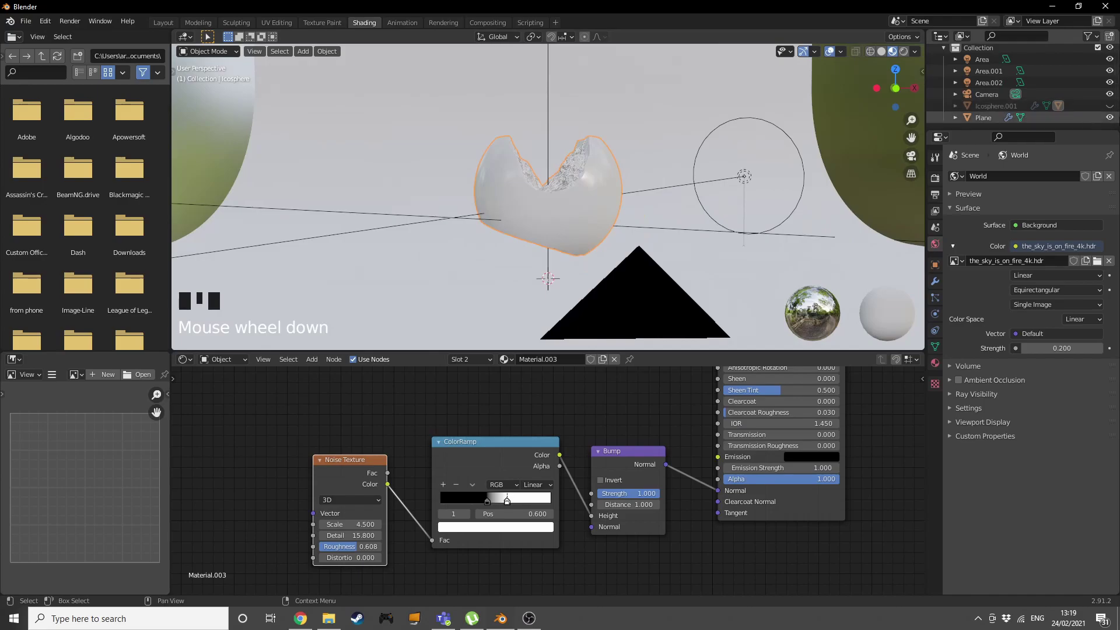
{"action": "left_click", "coordinate": [997, 105]}
{"action": "left_click", "coordinate": [1110, 106]}
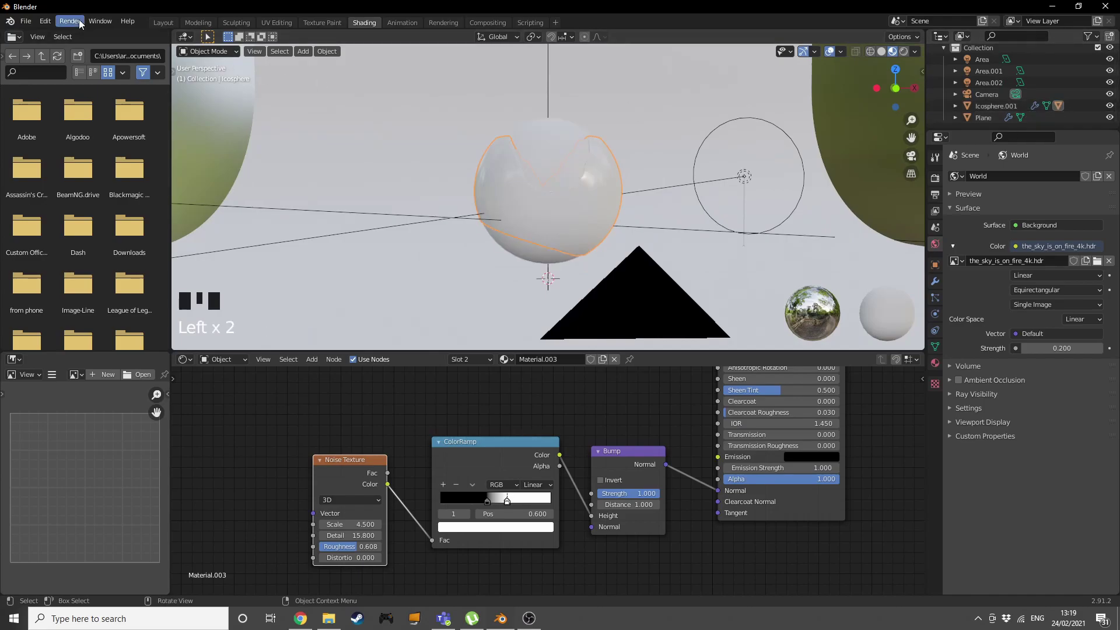
{"action": "left_click", "coordinate": [596, 206]}
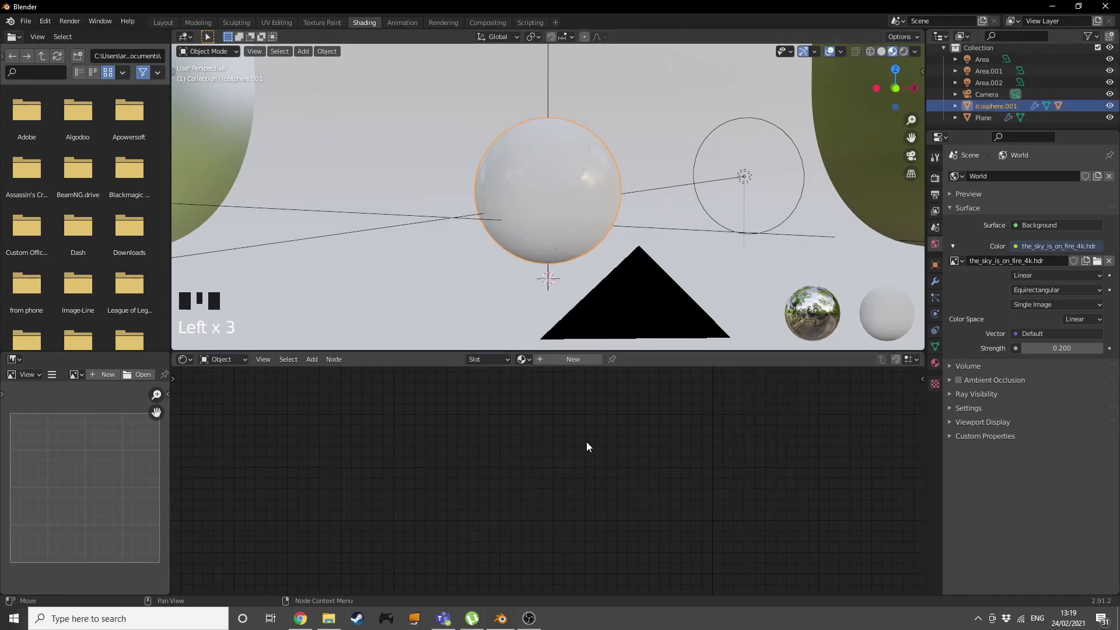
{"action": "left_click", "coordinate": [560, 358]}
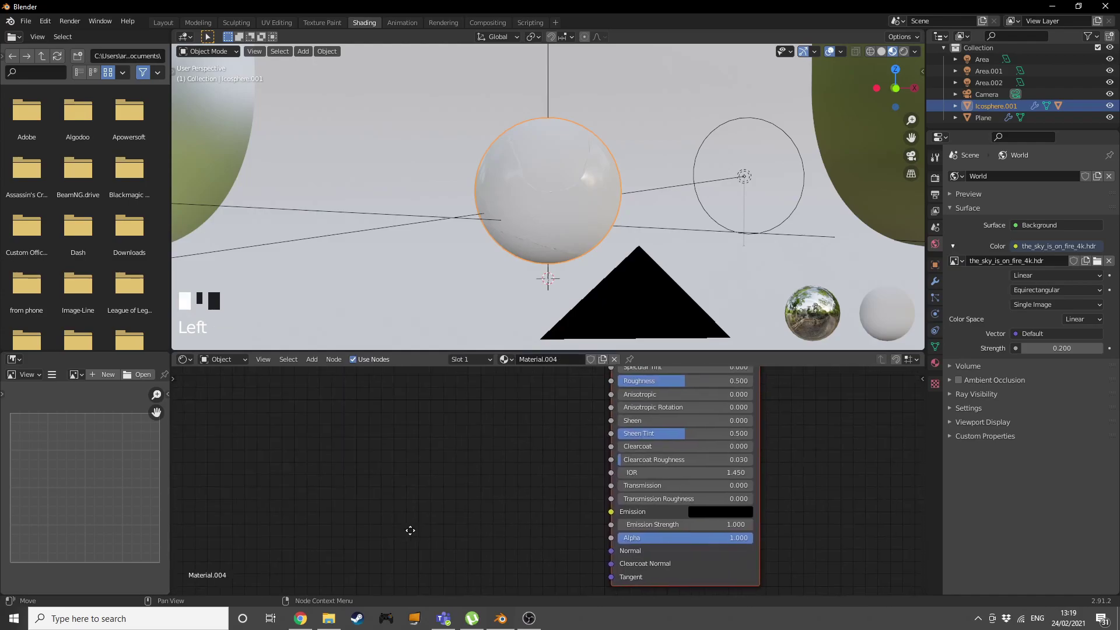
Step: Detach the Principled BSDF in Icosphere.001's material and connect a new Glass BSDF to the Material Output's Surface input
{"action": "key", "text": "Home"}
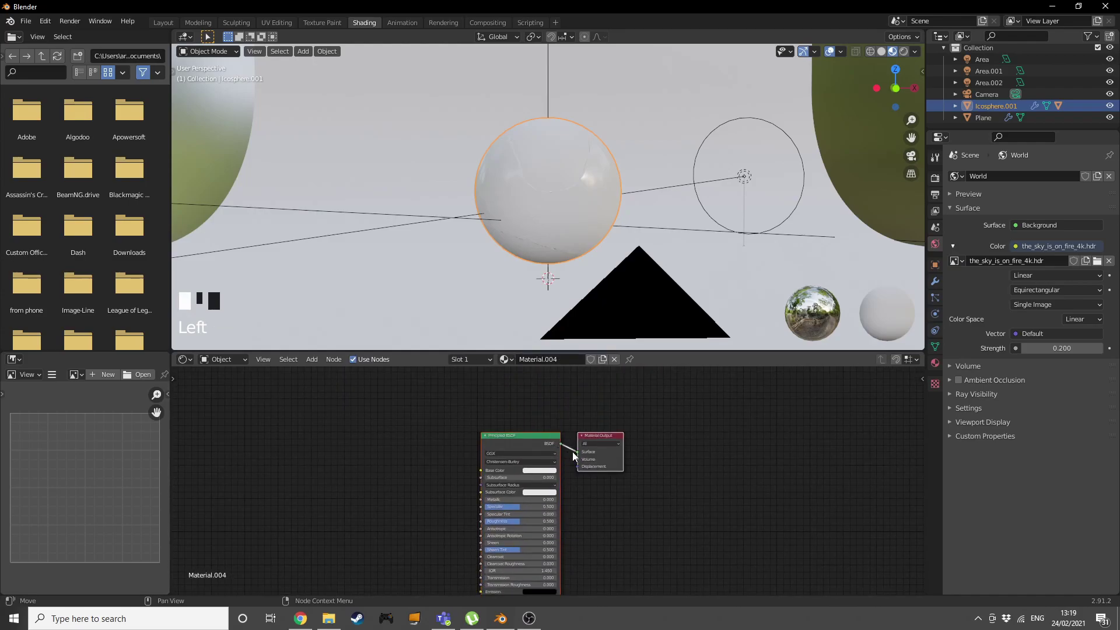
{"action": "mouse_move", "coordinate": [501, 446]}
{"action": "left_mouse_down"}
{"action": "mouse_move", "coordinate": [320, 413]}
{"action": "mouse_move", "coordinate": [490, 444]}
{"action": "mouse_move", "coordinate": [486, 429]}
{"action": "mouse_move", "coordinate": [427, 413]}
{"action": "mouse_move", "coordinate": [337, 413]}
{"action": "left_mouse_up"}
{"action": "left_click", "coordinate": [447, 470]}
{"action": "scroll", "coordinate": [447, 473], "scroll_direction": "up", "scroll_amount": 4}
{"action": "key", "text": "shift+a"}
{"action": "left_click", "coordinate": [446, 470]}
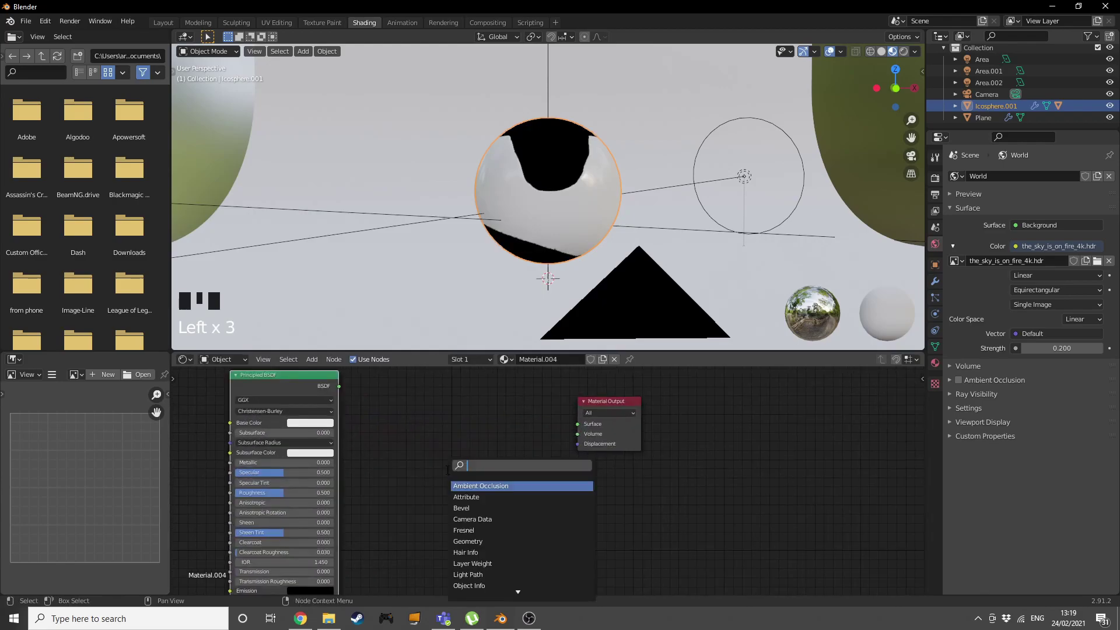
{"action": "type", "text": "gl"}
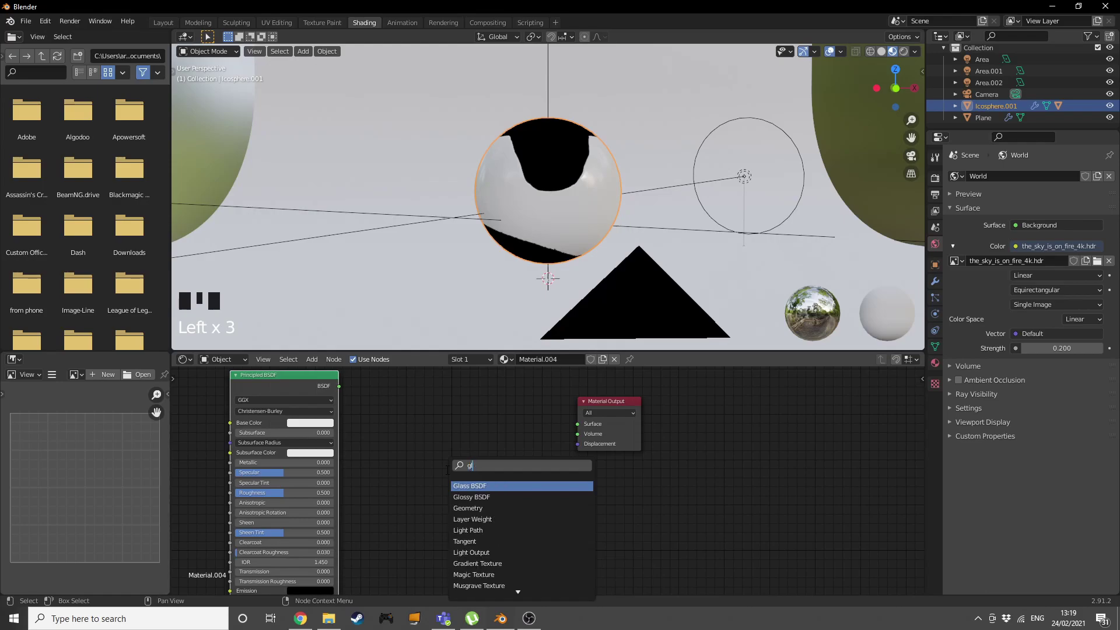
{"action": "key", "text": "Return"}
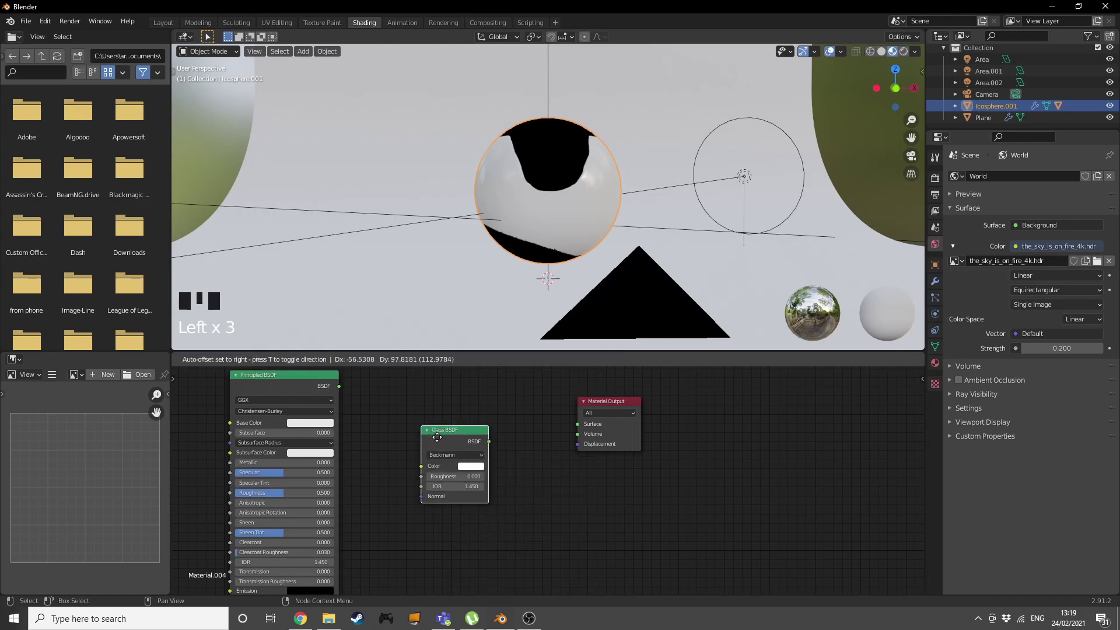
{"action": "left_click_drag", "start_coordinate": [505, 414], "coordinate": [579, 425]}
{"action": "scroll", "coordinate": [525, 461], "scroll_direction": "up", "scroll_amount": 1}
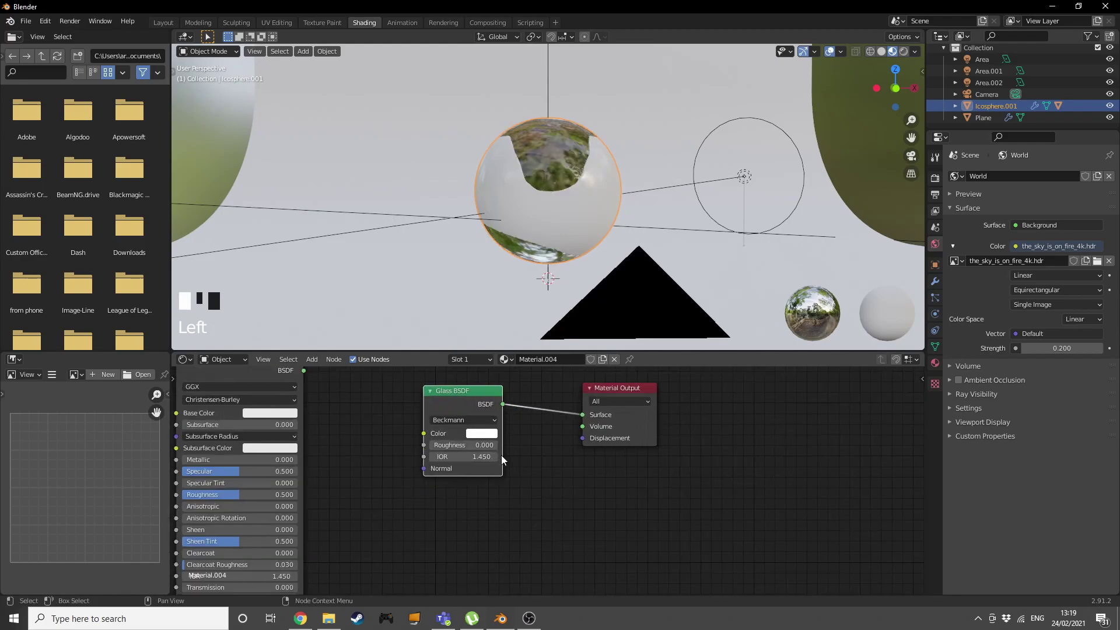
Step: Switch the viewport to Rendered shading and set the Glass BSDF's IOR to 1.333
{"action": "middle_click_drag", "start_coordinate": [506, 489], "coordinate": [548, 519]}
{"action": "key", "text": "z"}
{"action": "left_click", "coordinate": [584, 105]}
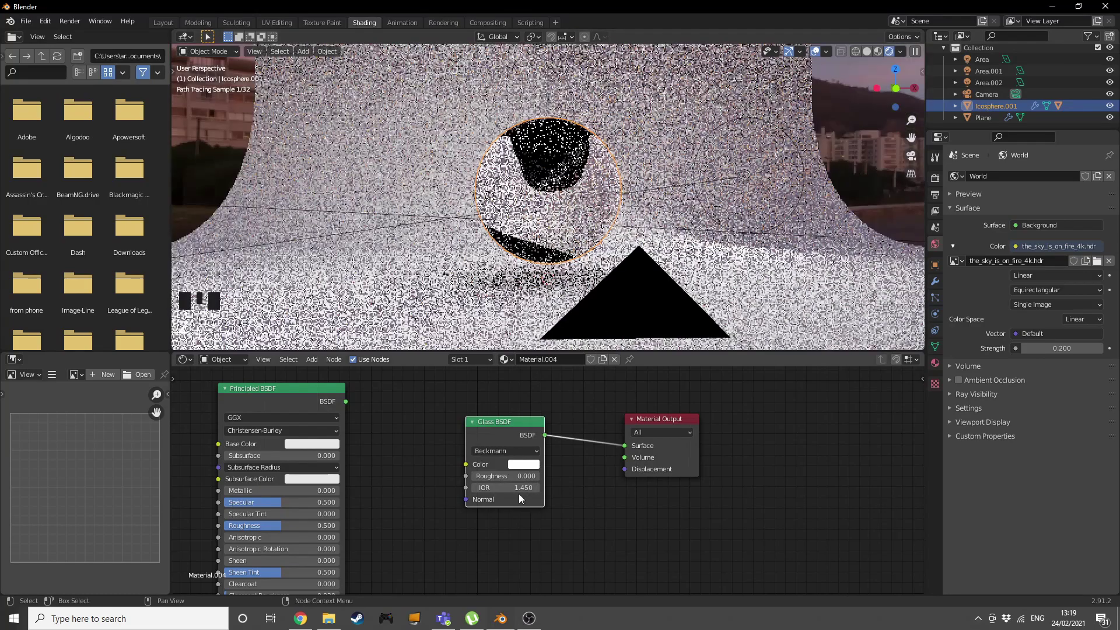
{"action": "left_click", "coordinate": [516, 488]}
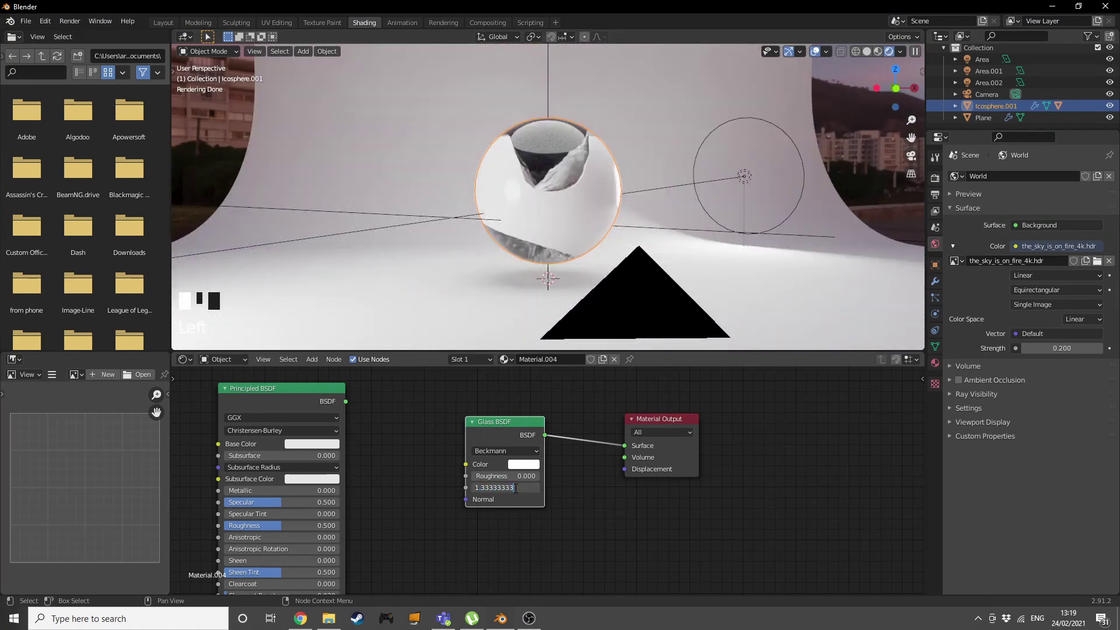
{"action": "key", "text": "Return"}
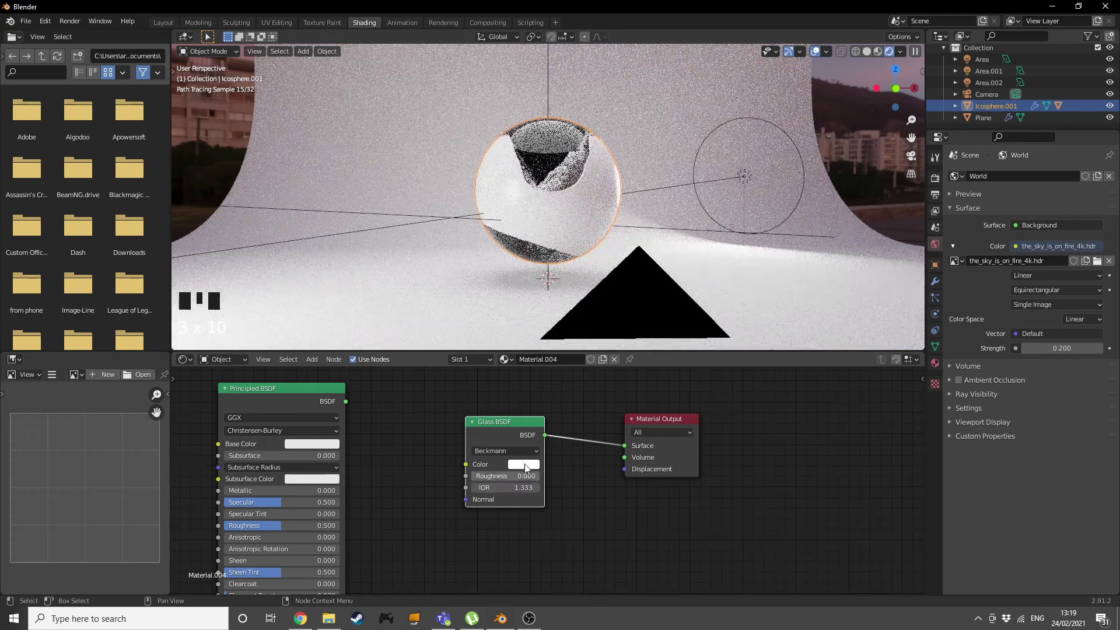
Step: Tint the Glass BSDF's colour light blue and check the rendered sphere up close
{"action": "left_click", "coordinate": [533, 465]}
{"action": "left_click", "coordinate": [557, 336]}
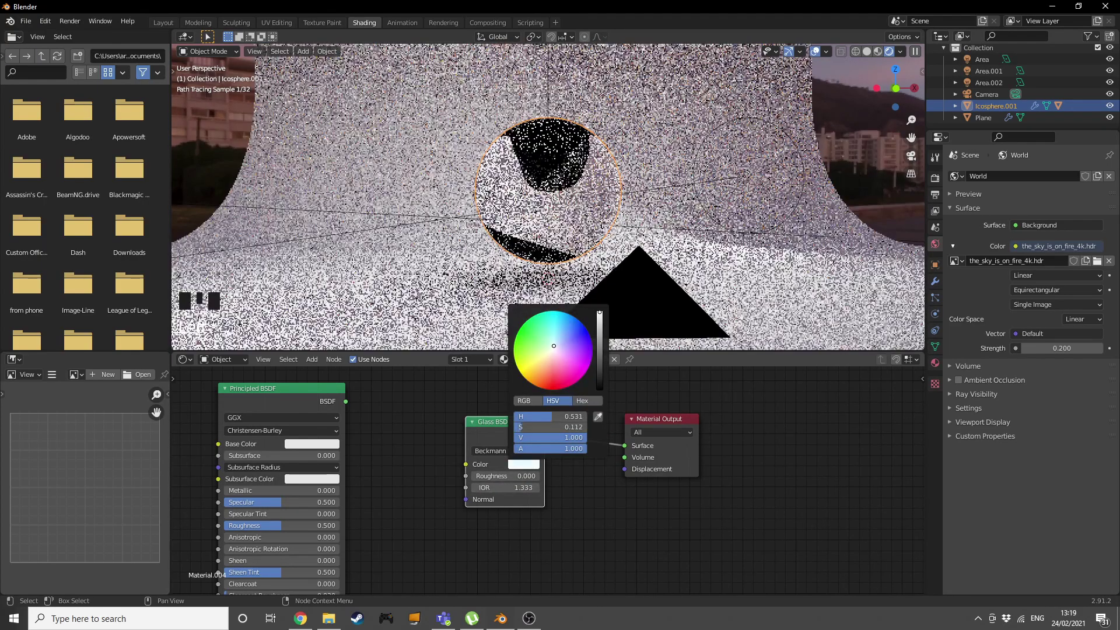
{"action": "left_click", "coordinate": [556, 343]}
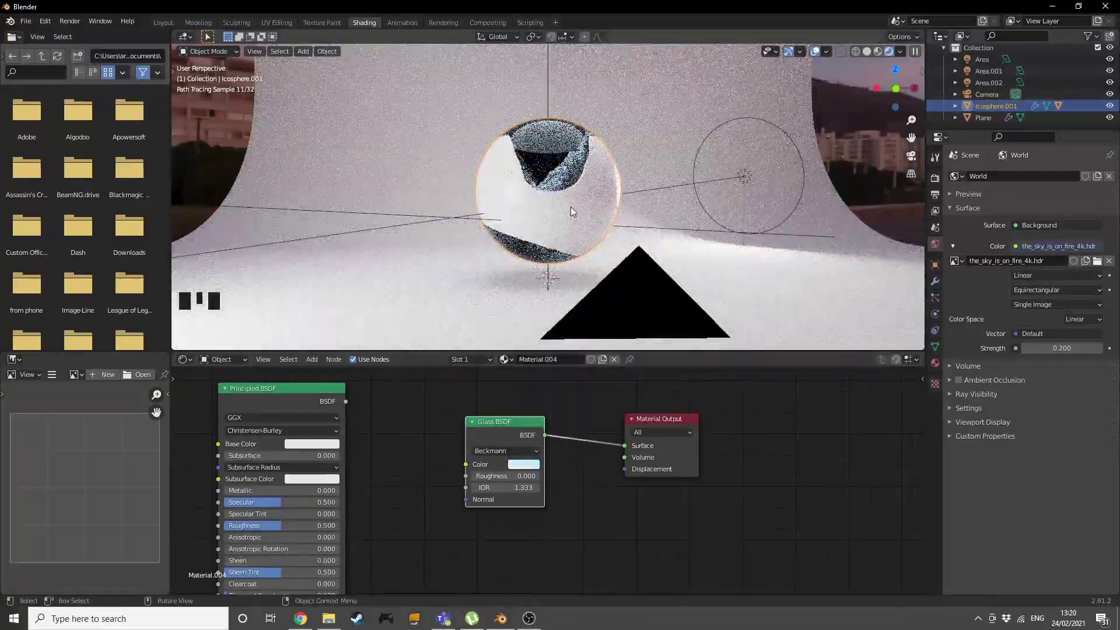
{"action": "scroll", "coordinate": [571, 209], "scroll_direction": "up", "scroll_amount": 2}
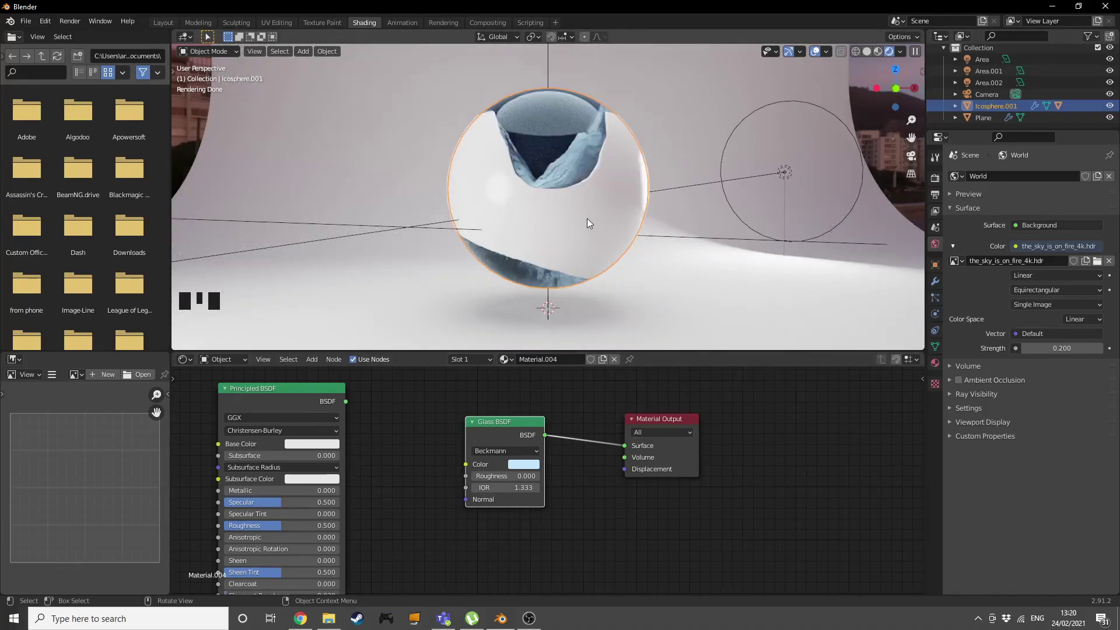
Step: Select the carved outer sphere and tint the Base Color of its slot 2 material, Material.003, light cyan
{"action": "left_click", "coordinate": [566, 170]}
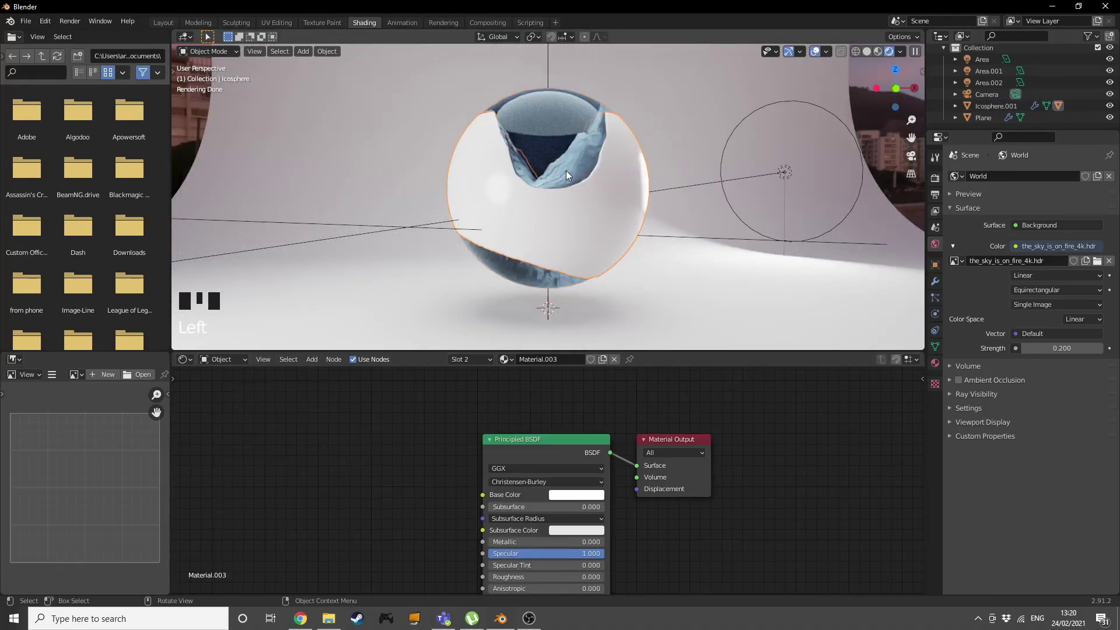
{"action": "left_click", "coordinate": [479, 359]}
{"action": "left_click", "coordinate": [480, 359]}
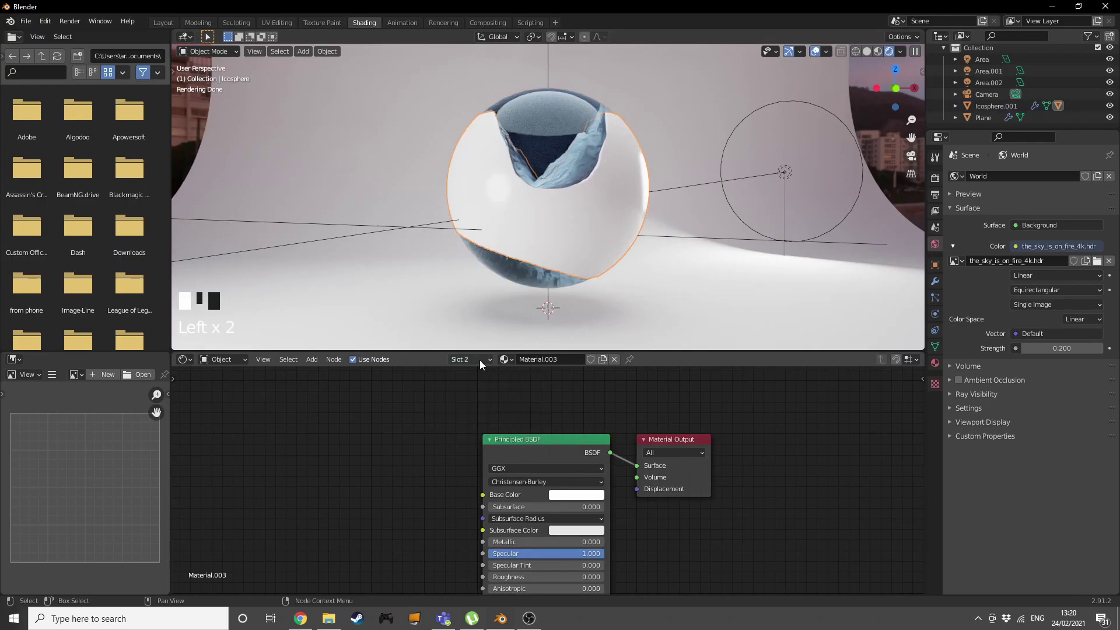
{"action": "left_click", "coordinate": [585, 496]}
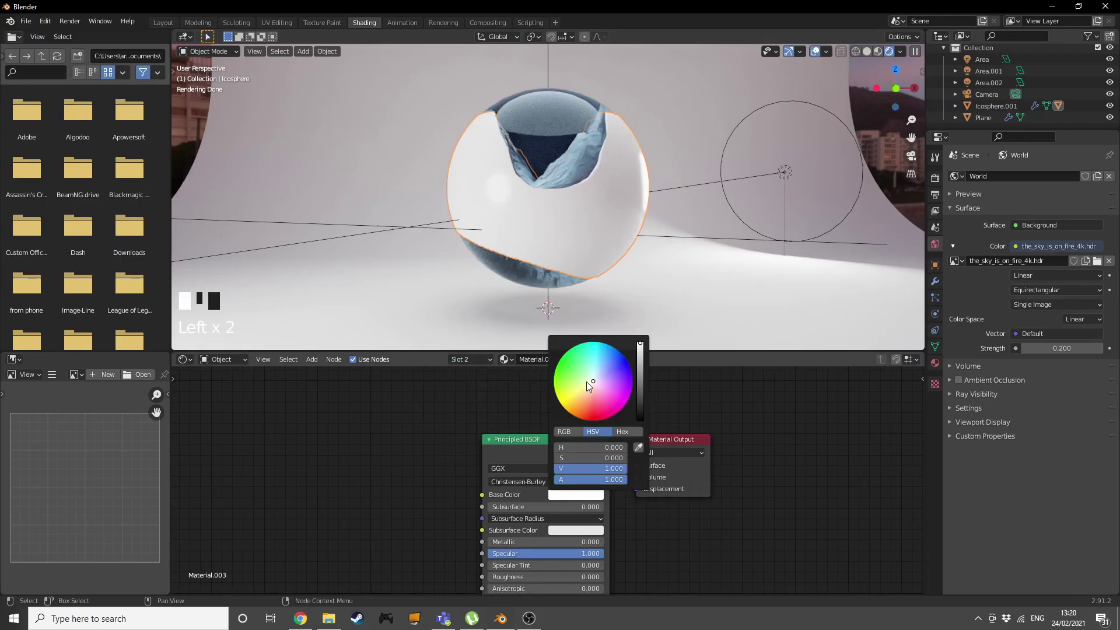
{"action": "left_click_drag", "start_coordinate": [594, 383], "coordinate": [595, 375]}
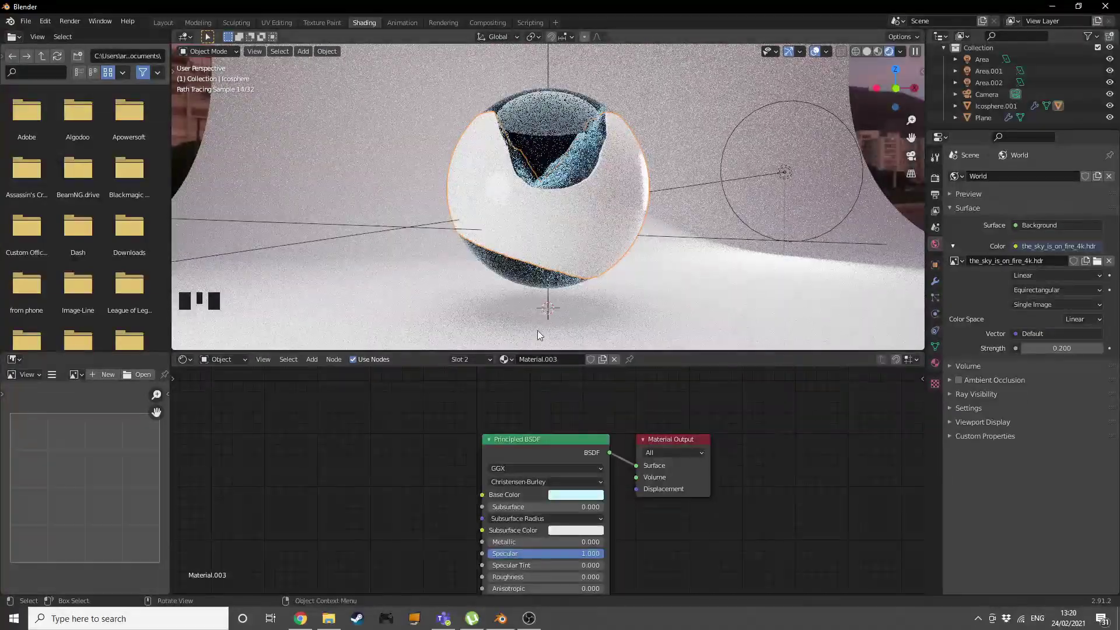
Step: Select the curved backdrop plane and darken its material's Base Color to near-black with a value of 0.1
{"action": "left_click", "coordinate": [542, 140]}
{"action": "left_click", "coordinate": [550, 160]}
{"action": "left_click", "coordinate": [552, 155]}
{"action": "middle_click_drag", "start_coordinate": [590, 215], "coordinate": [666, 249]}
{"action": "left_click", "coordinate": [667, 250]}
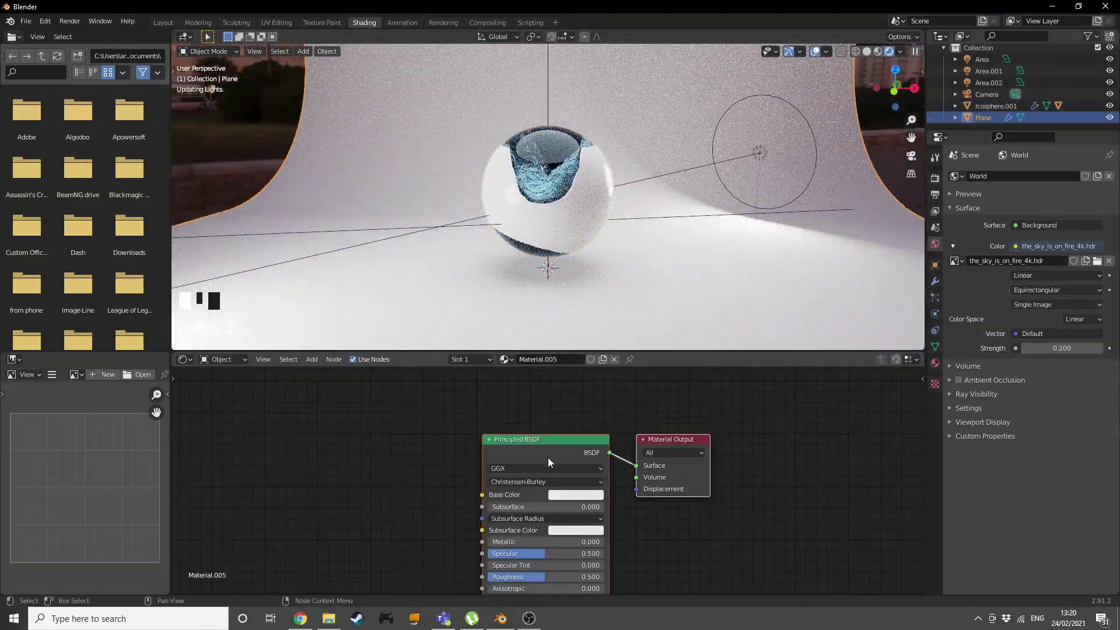
{"action": "left_click", "coordinate": [573, 497]}
{"action": "left_click_drag", "start_coordinate": [597, 408], "coordinate": [608, 418]}
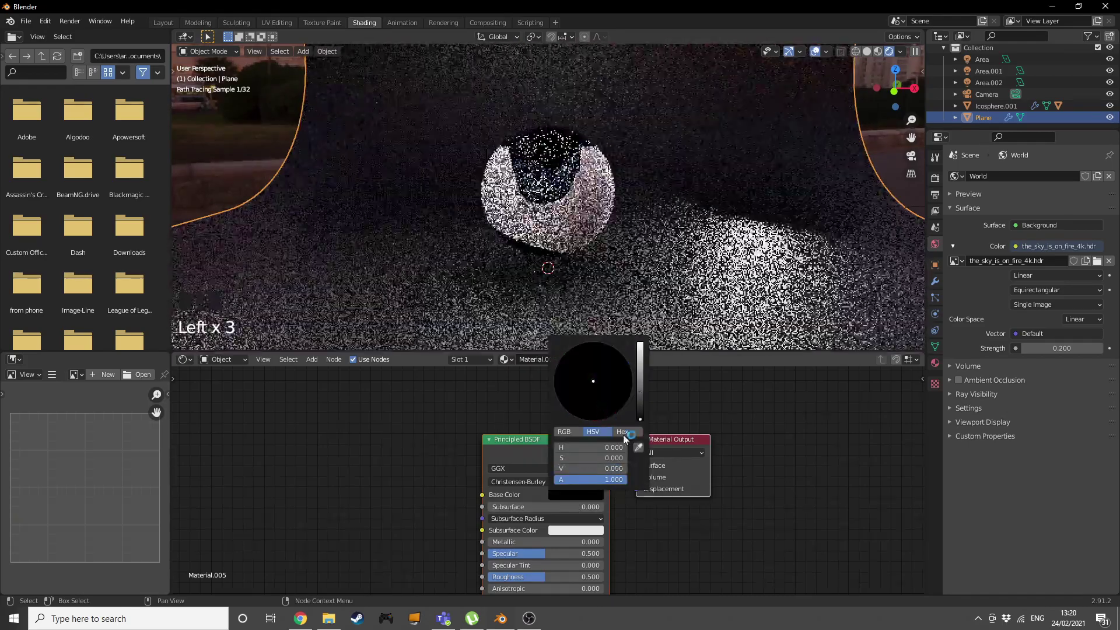
{"action": "middle_click_drag", "start_coordinate": [653, 533], "coordinate": [665, 467]}
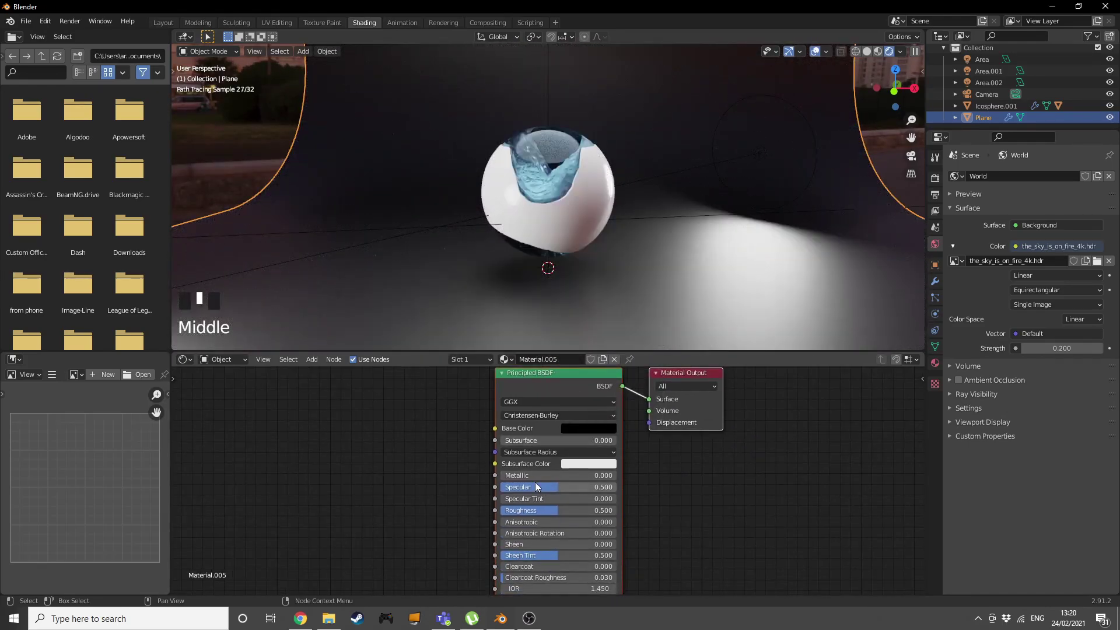
{"action": "left_click", "coordinate": [577, 425]}
{"action": "left_click_drag", "start_coordinate": [594, 359], "coordinate": [600, 351]}
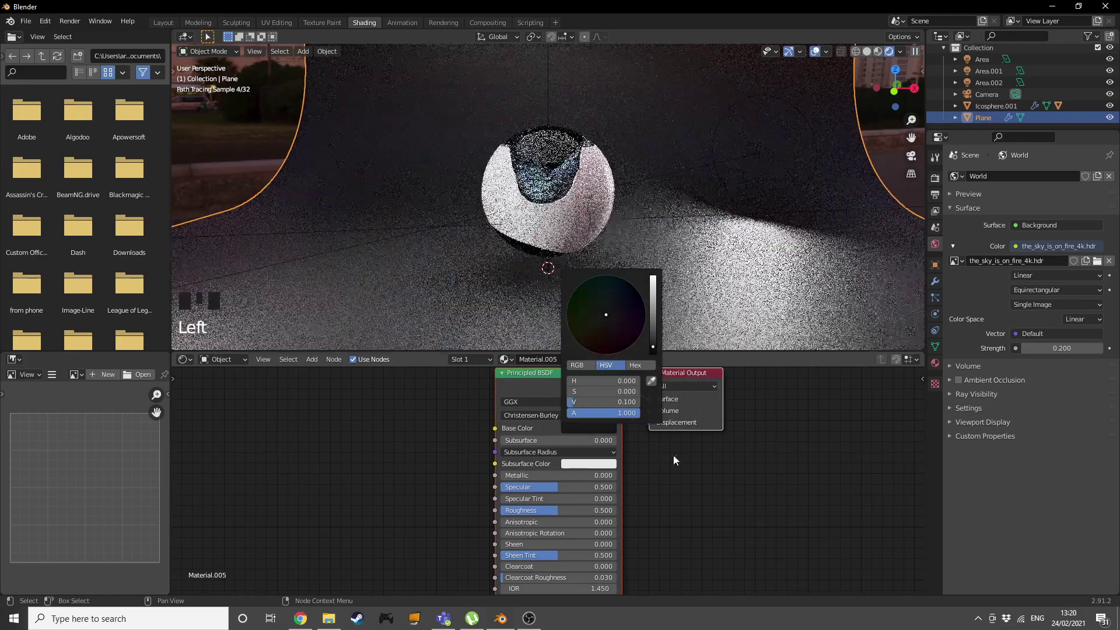
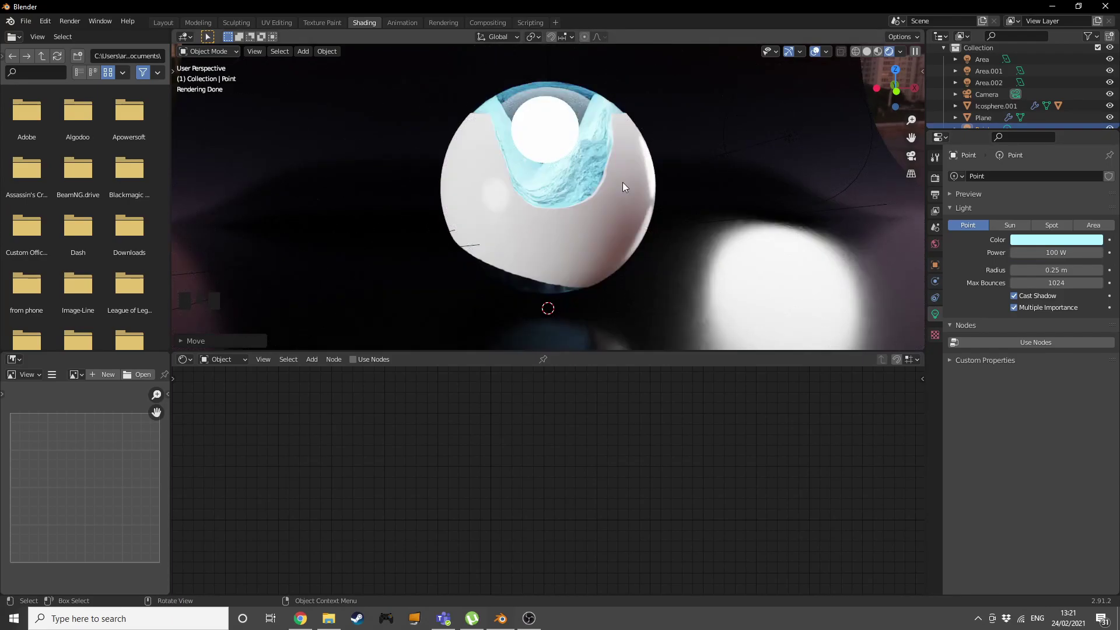
Step: Try turning off Transmission in the point light's ray visibility and turn it back on
{"action": "left_click", "coordinate": [935, 244]}
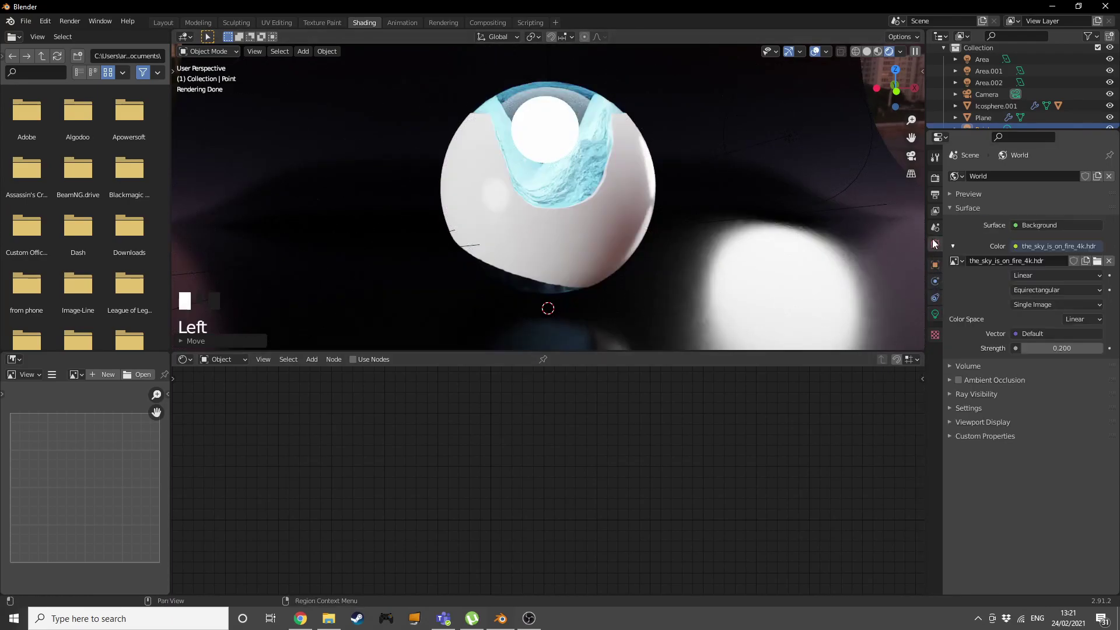
{"action": "left_click", "coordinate": [934, 265]}
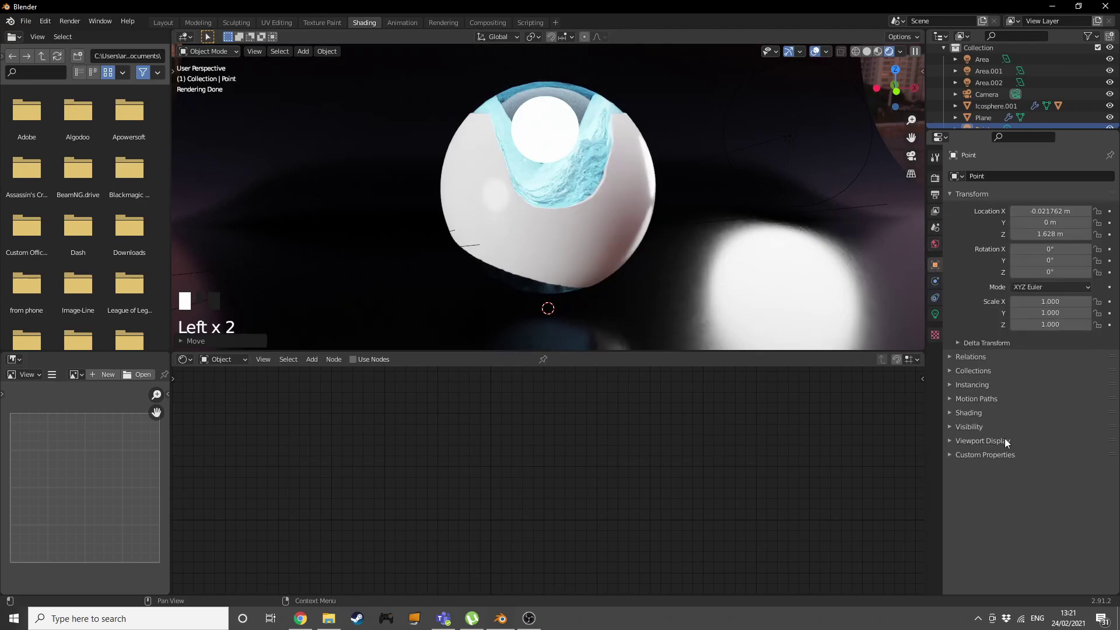
{"action": "left_click", "coordinate": [976, 425]}
{"action": "scroll", "coordinate": [1013, 508], "scroll_direction": "down", "scroll_amount": 1}
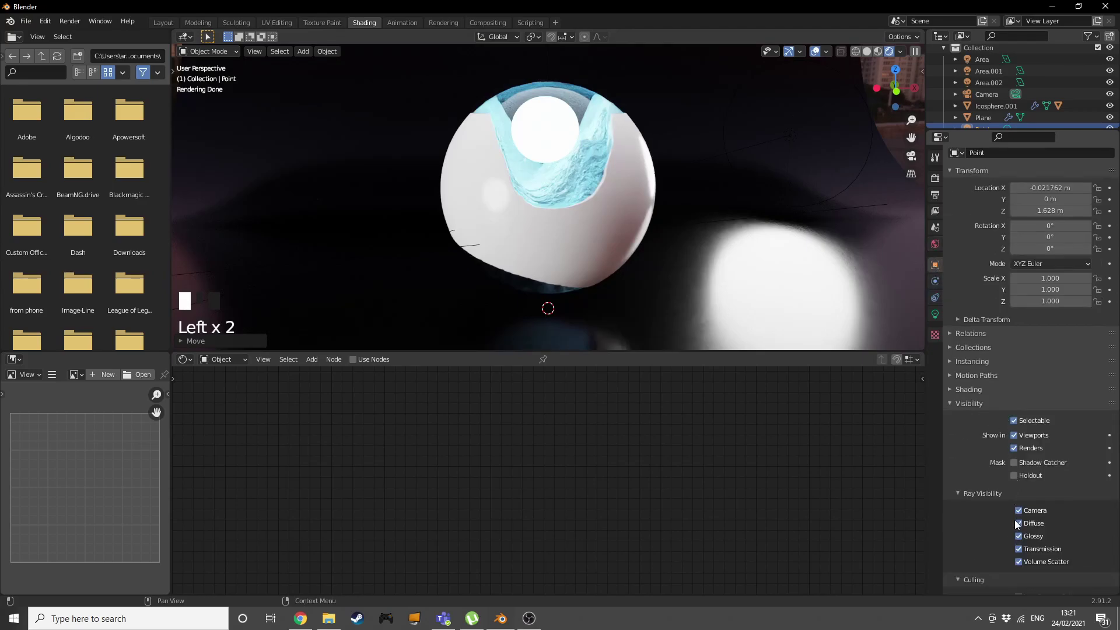
{"action": "left_click", "coordinate": [1025, 549]}
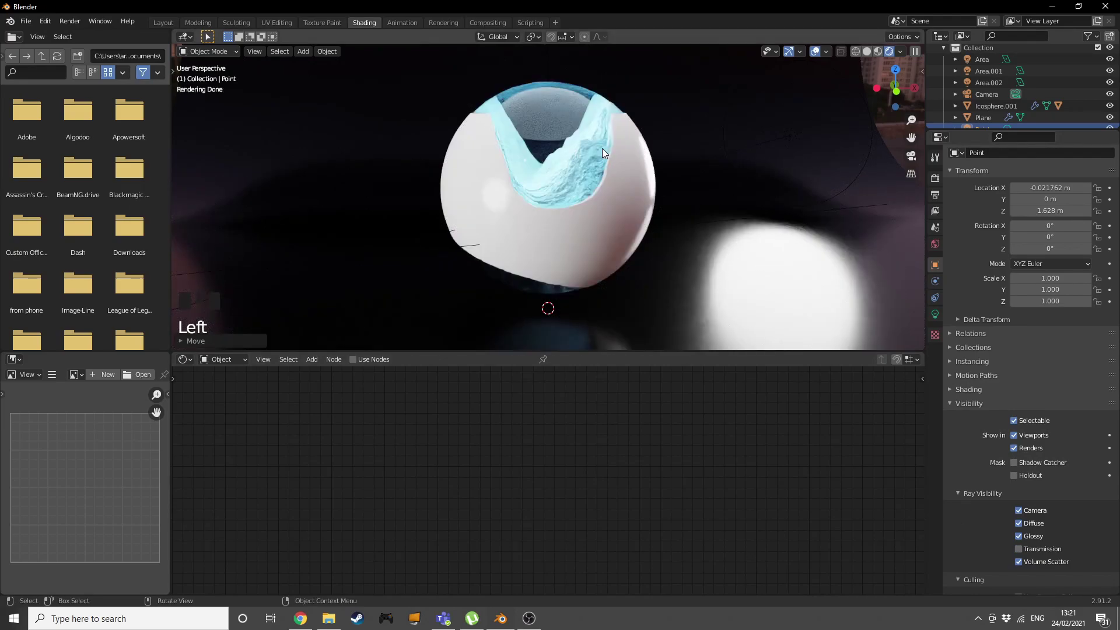
{"action": "scroll", "coordinate": [953, 110], "scroll_direction": "down", "scroll_amount": 1}
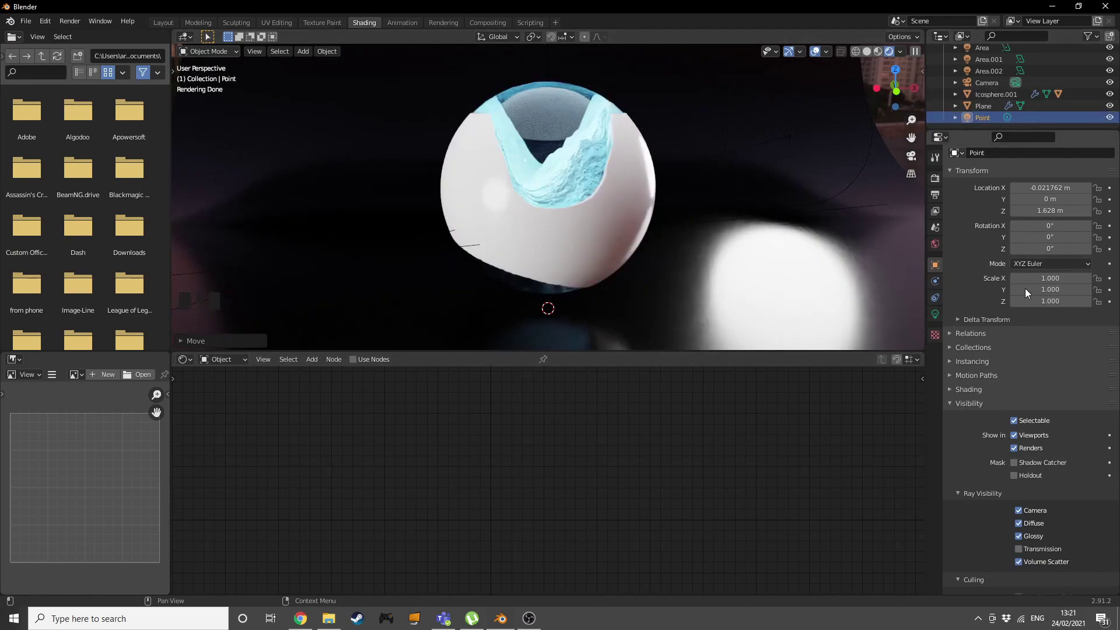
{"action": "left_click", "coordinate": [1019, 548]}
Step: Duplicate the point light into the sphere's lower opening, at about Z 0.72 m, and set the copy's power to 50 W
{"action": "middle_click_drag", "start_coordinate": [681, 172], "coordinate": [695, 143]}
{"action": "key", "text": "shift+d"}
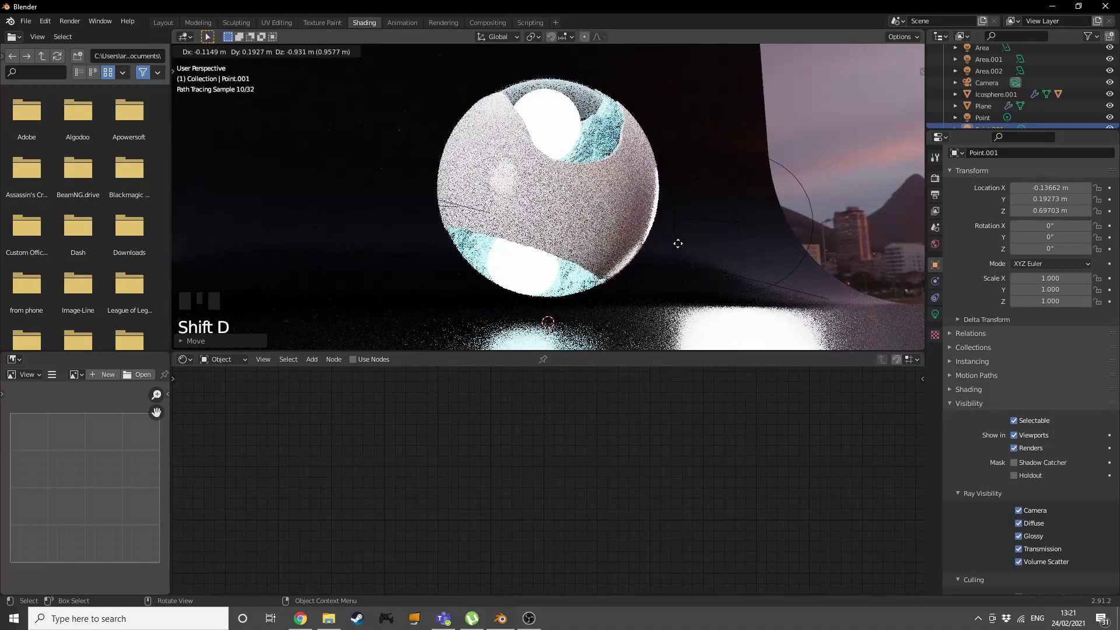
{"action": "left_click", "coordinate": [700, 251]}
{"action": "left_click", "coordinate": [935, 314]}
{"action": "left_click", "coordinate": [935, 314]}
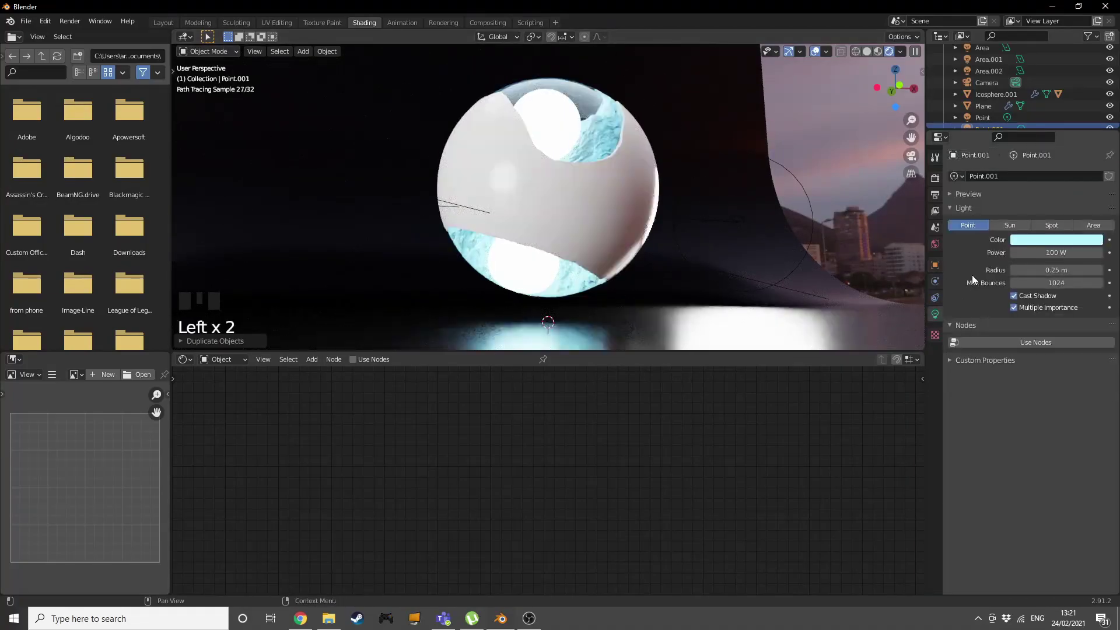
{"action": "left_click", "coordinate": [1022, 252]}
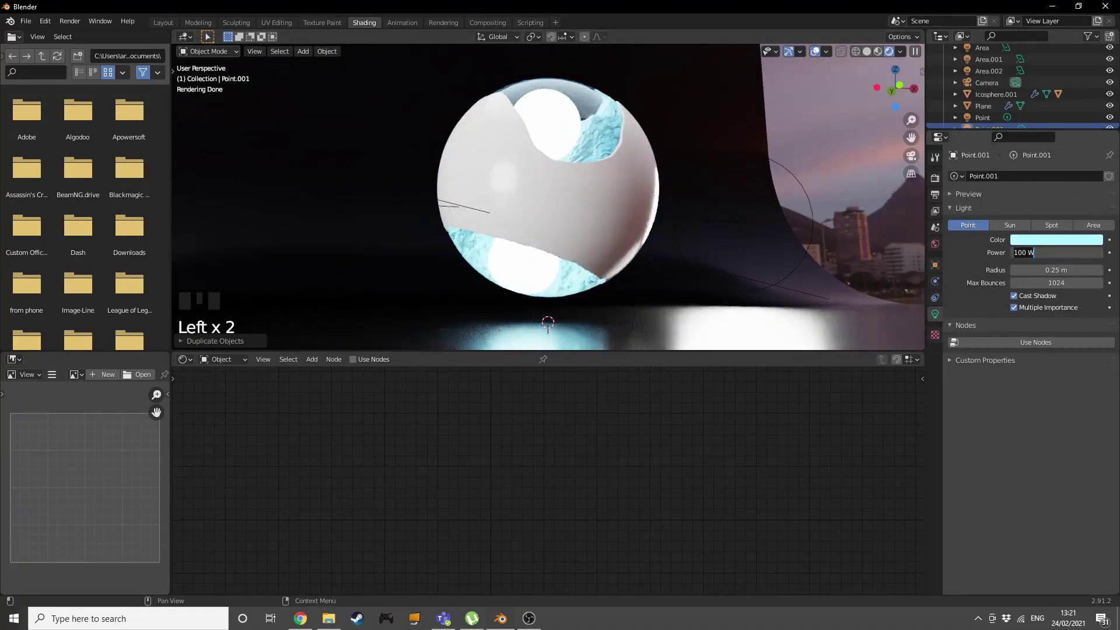
{"action": "type", "text": "50"}
{"action": "key", "text": "Return"}
Step: Turn off Transmission ray visibility for both Point.001 and Point
{"action": "middle_click_drag", "start_coordinate": [706, 254], "coordinate": [680, 277]}
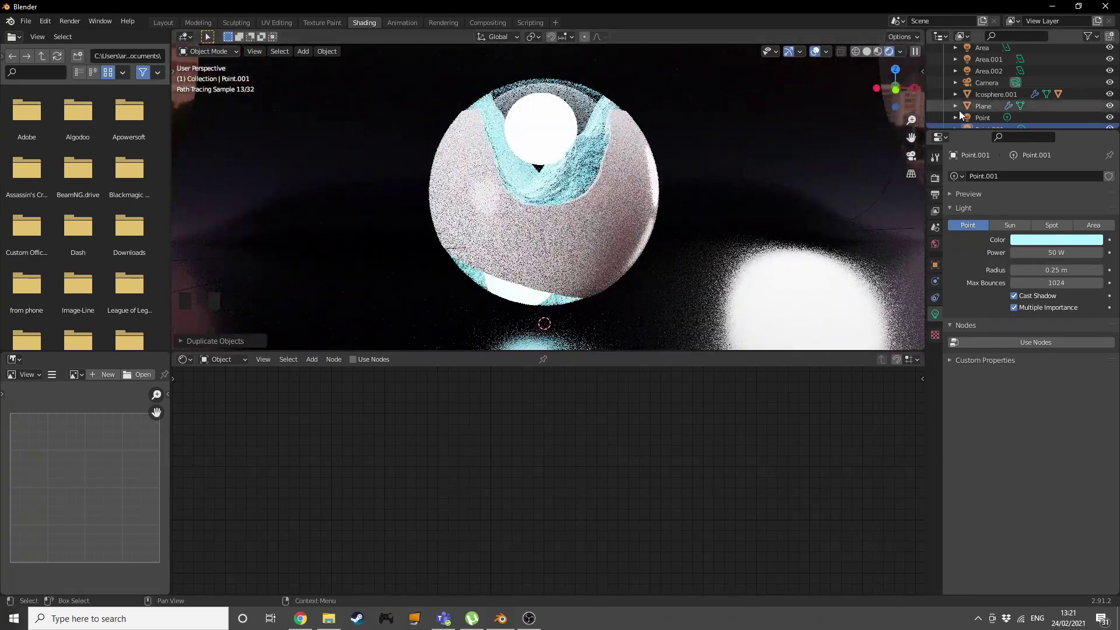
{"action": "left_click", "coordinate": [935, 264]}
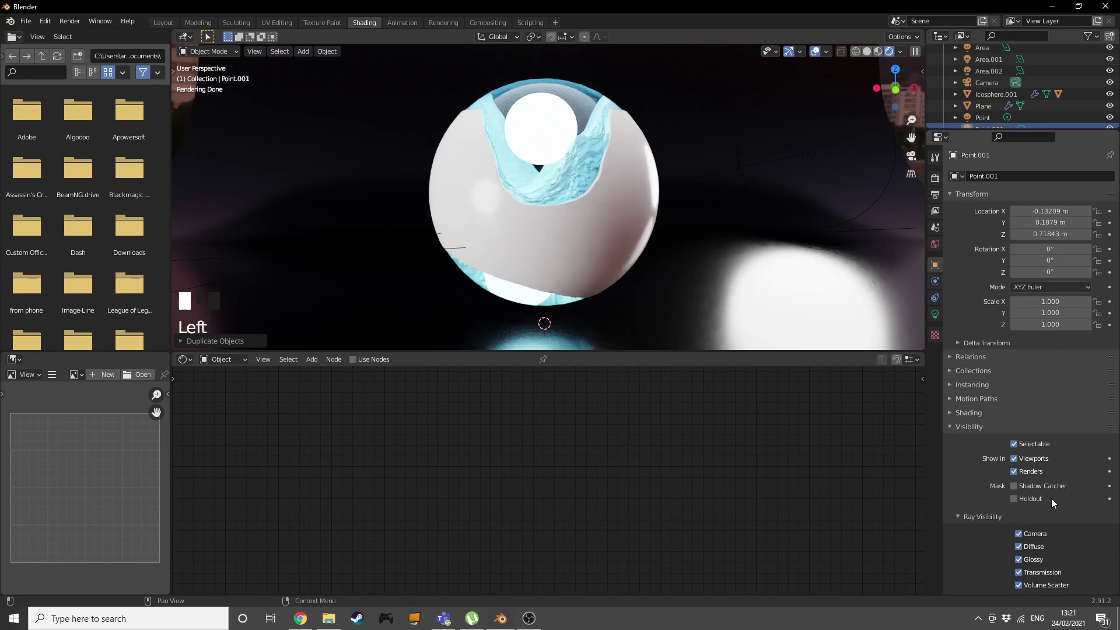
{"action": "left_click", "coordinate": [1019, 572]}
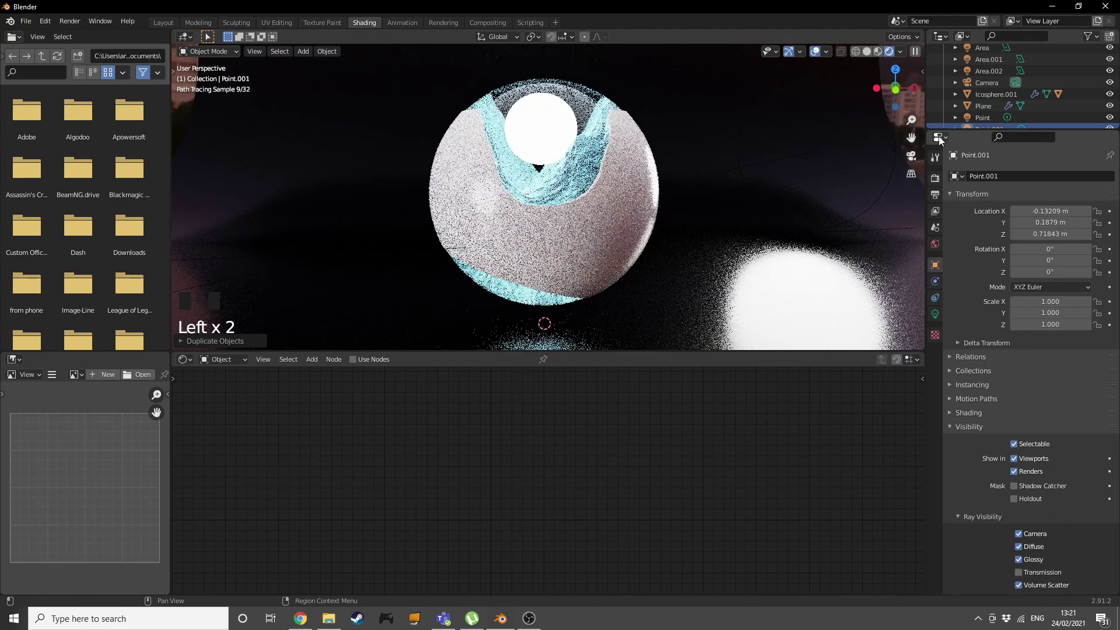
{"action": "left_click", "coordinate": [977, 117]}
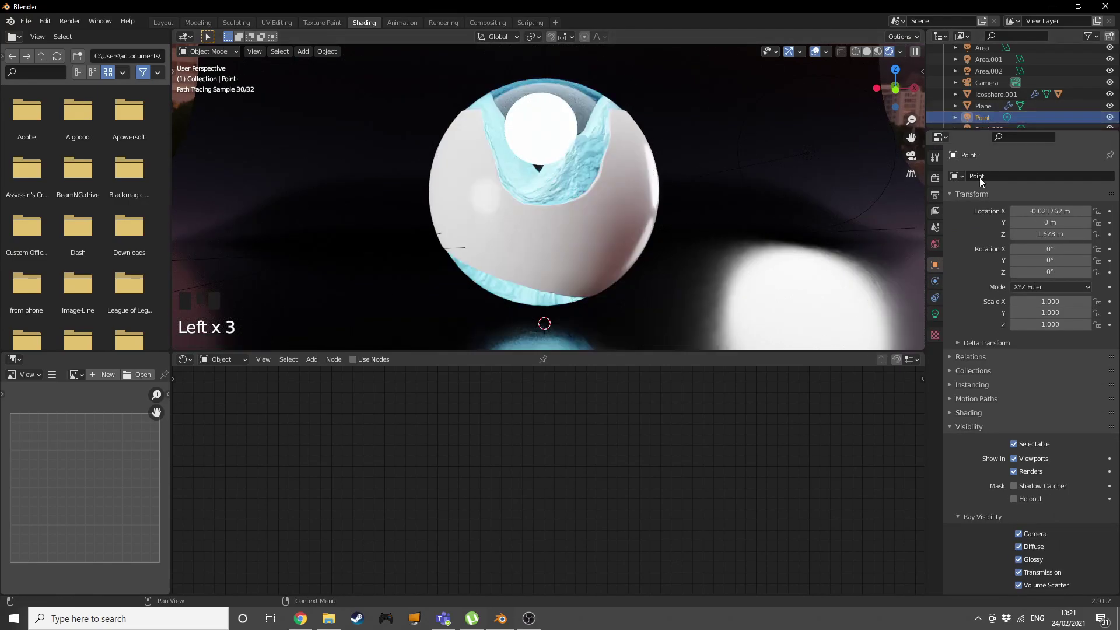
{"action": "left_click", "coordinate": [1020, 573]}
{"action": "middle_click_drag", "start_coordinate": [630, 180], "coordinate": [592, 168]}
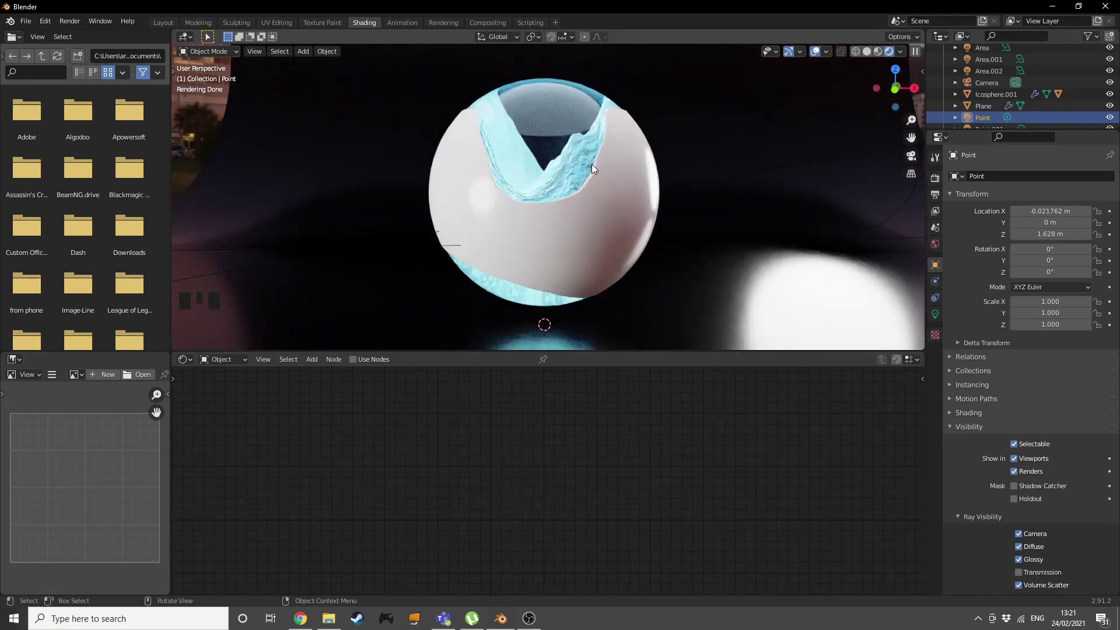
Step: Look through the camera, switch to the Layout workspace and set the viewport to Solid shading
{"action": "key", "text": "KP_0"}
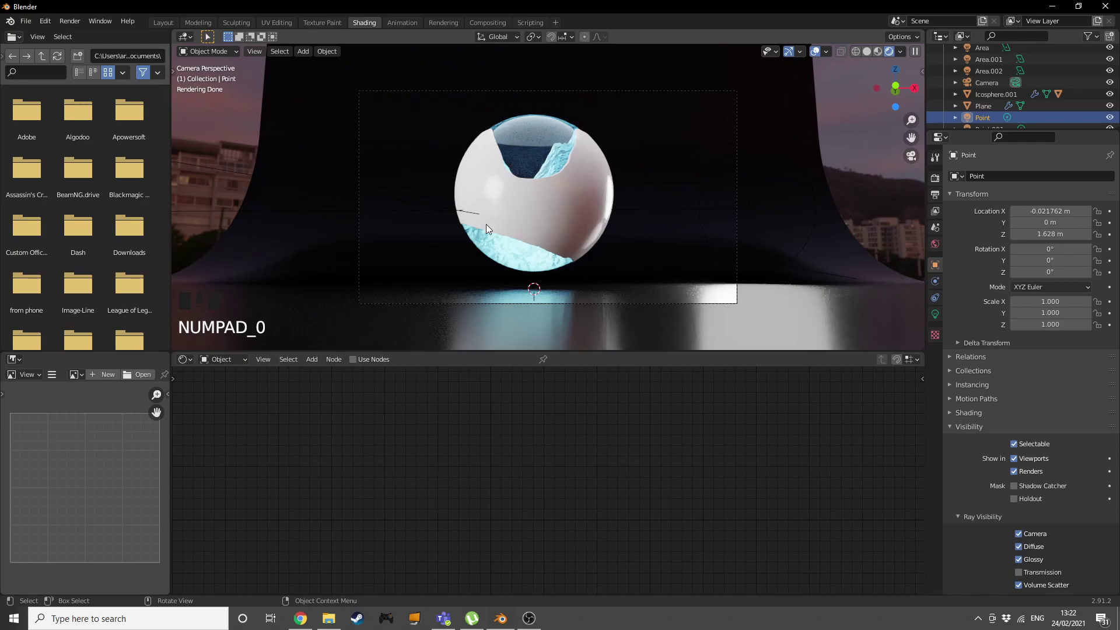
{"action": "key", "text": "z"}
{"action": "left_click", "coordinate": [629, 227]}
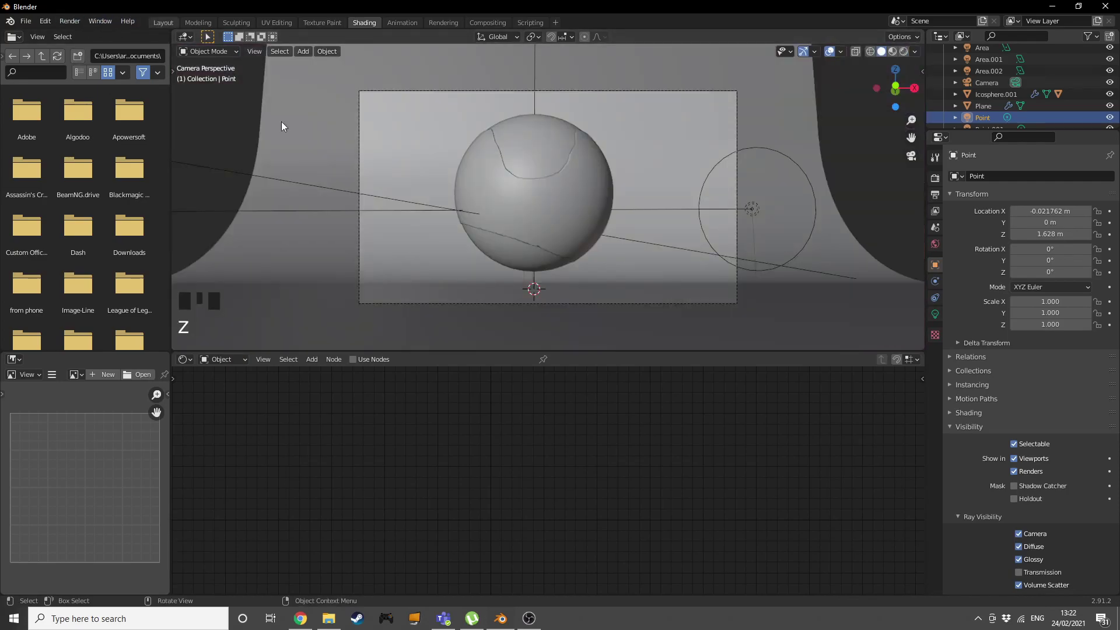
{"action": "left_click", "coordinate": [163, 23]}
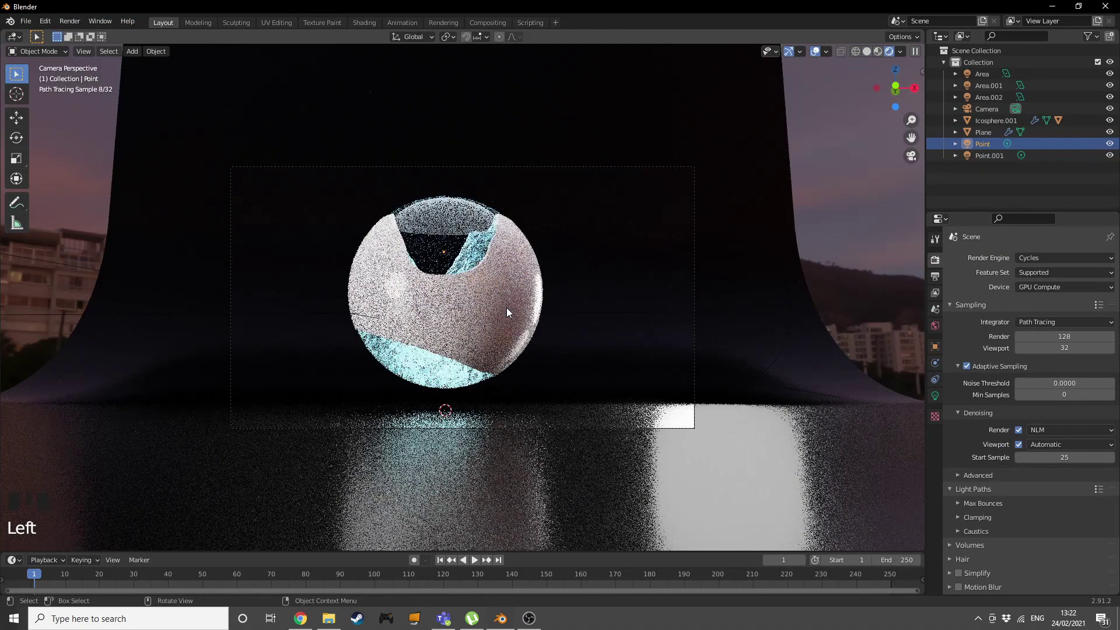
{"action": "key", "text": "z"}
{"action": "left_click", "coordinate": [639, 298]}
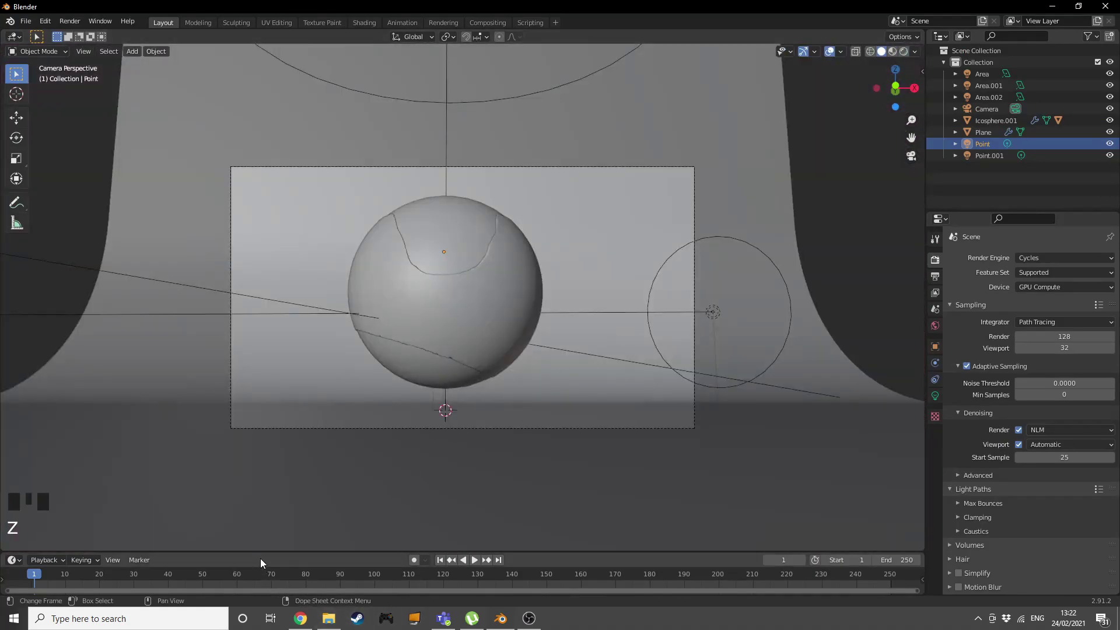
Step: Select Icosphere.001 and insert keyframes for its rotation and Z location at frame 1
{"action": "key", "text": "n"}
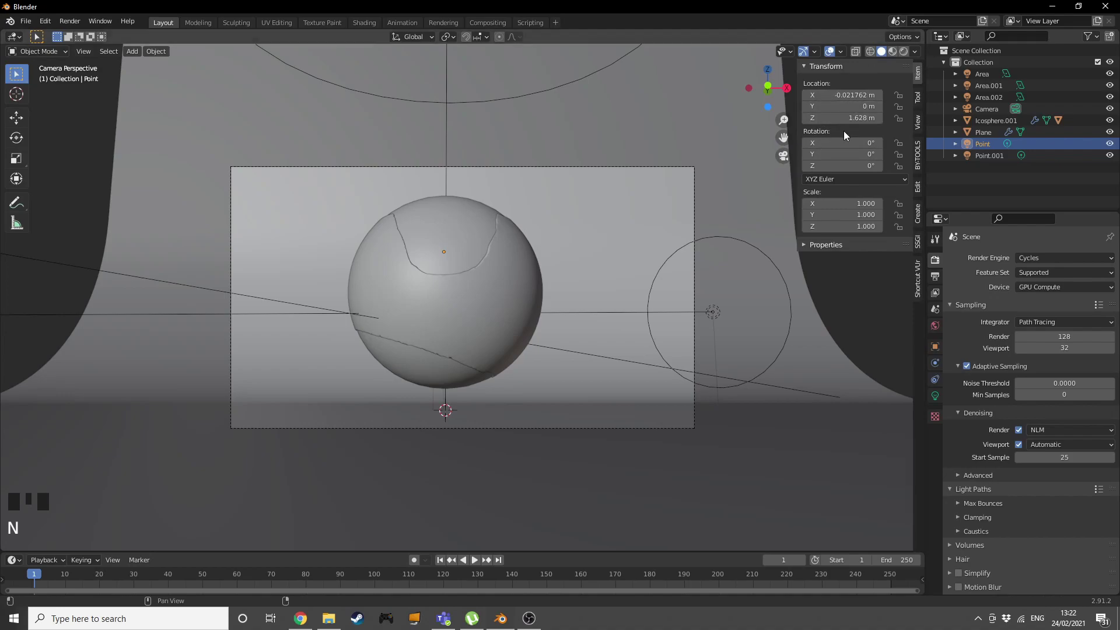
{"action": "left_click", "coordinate": [456, 256]}
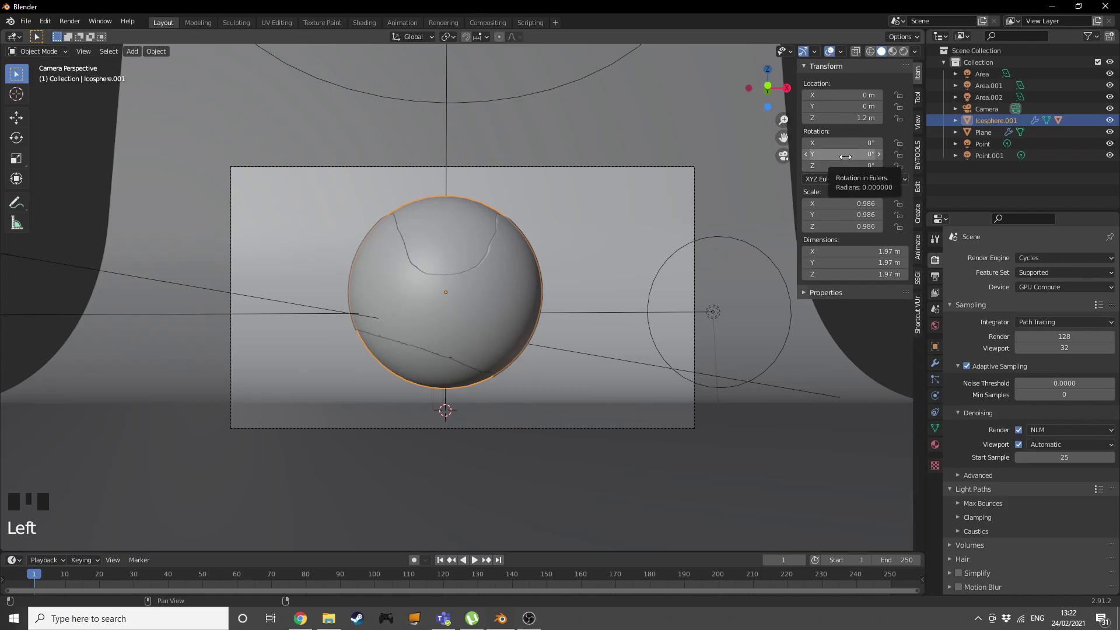
{"action": "key", "text": "i"}
{"action": "right_click", "coordinate": [857, 118]}
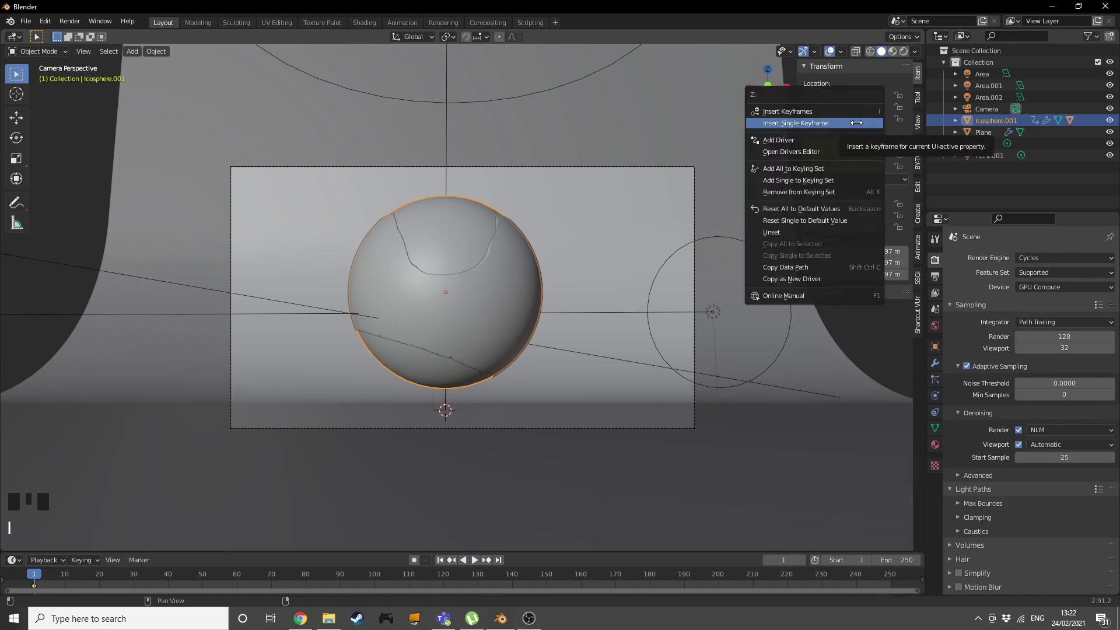
{"action": "right_click", "coordinate": [856, 122]}
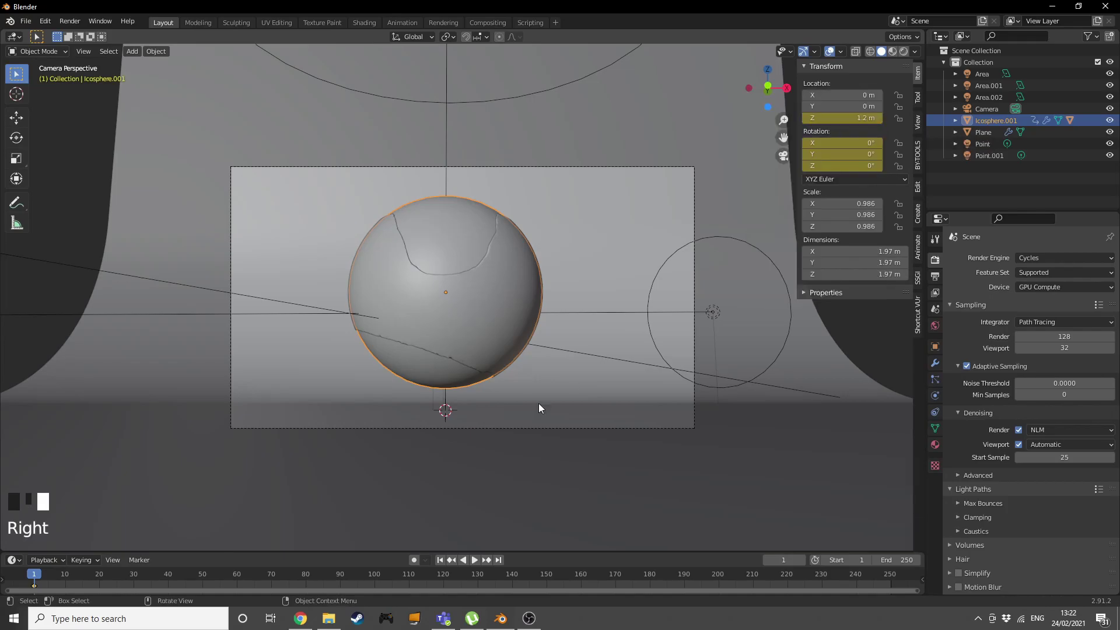
Step: Go to frame 251 and insert a single keyframe for Icosphere.001's Z location
{"action": "left_click", "coordinate": [500, 560]}
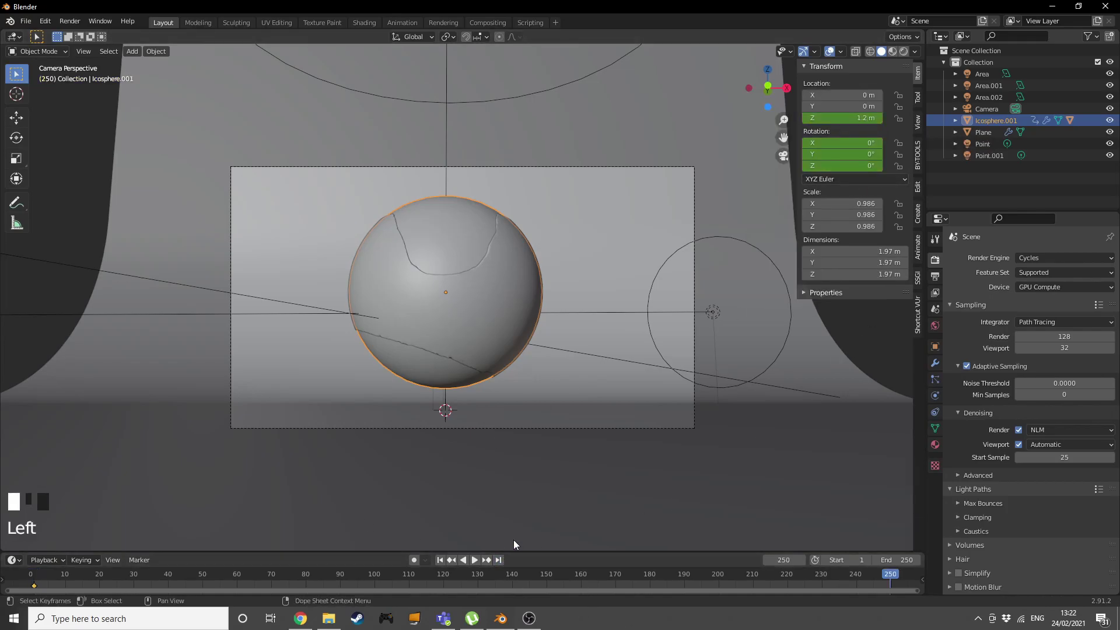
{"action": "key", "text": "Right"}
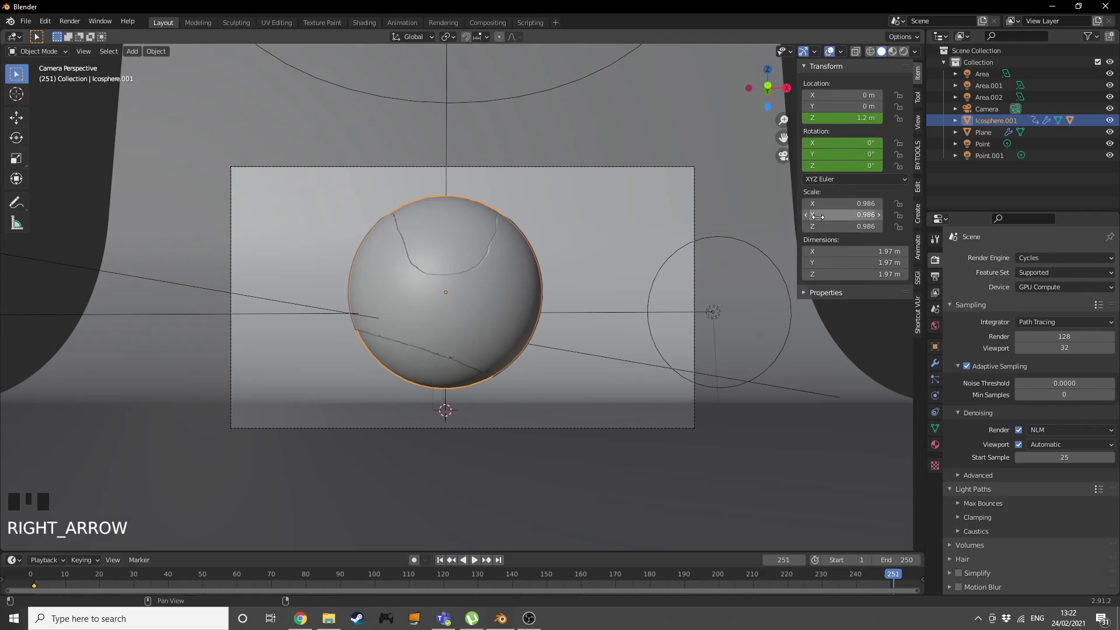
{"action": "right_click", "coordinate": [825, 115]}
{"action": "left_click", "coordinate": [825, 115]}
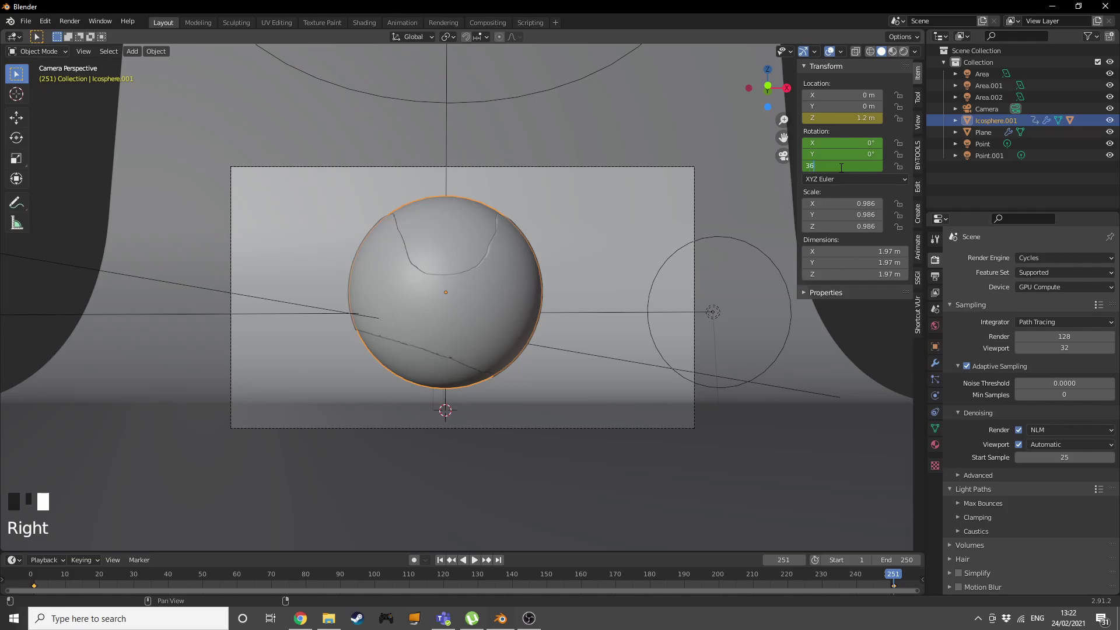
Step: Set Icosphere.001's Z rotation to 360° and keyframe its rotation at frame 251
{"action": "key", "text": "Return"}
{"action": "right_click", "coordinate": [840, 166]}
{"action": "left_click", "coordinate": [840, 166]}
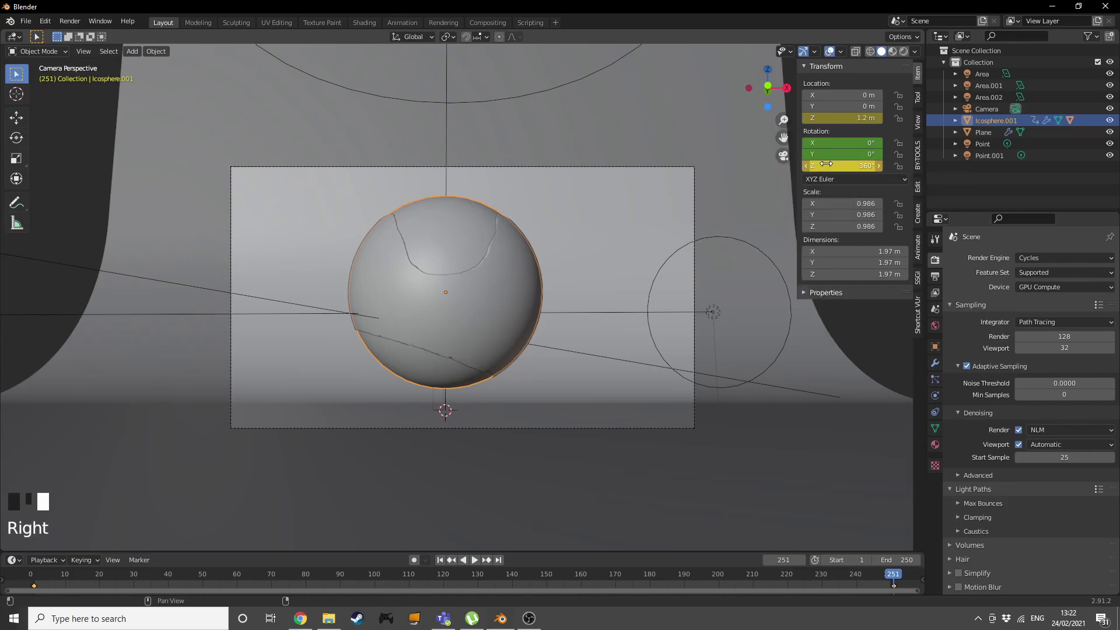
{"action": "key", "text": "i"}
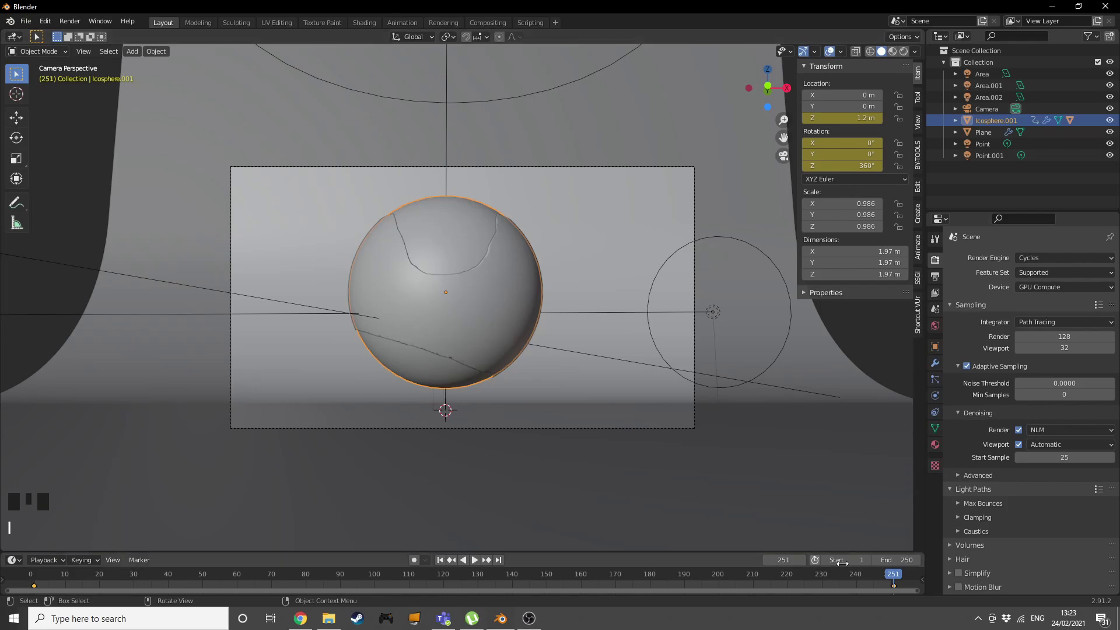
Step: Play back the sphere's rotation animation, pause it and preview the paused frame in Rendered shading
{"action": "key", "text": "space"}
{"action": "left_click", "coordinate": [237, 587]}
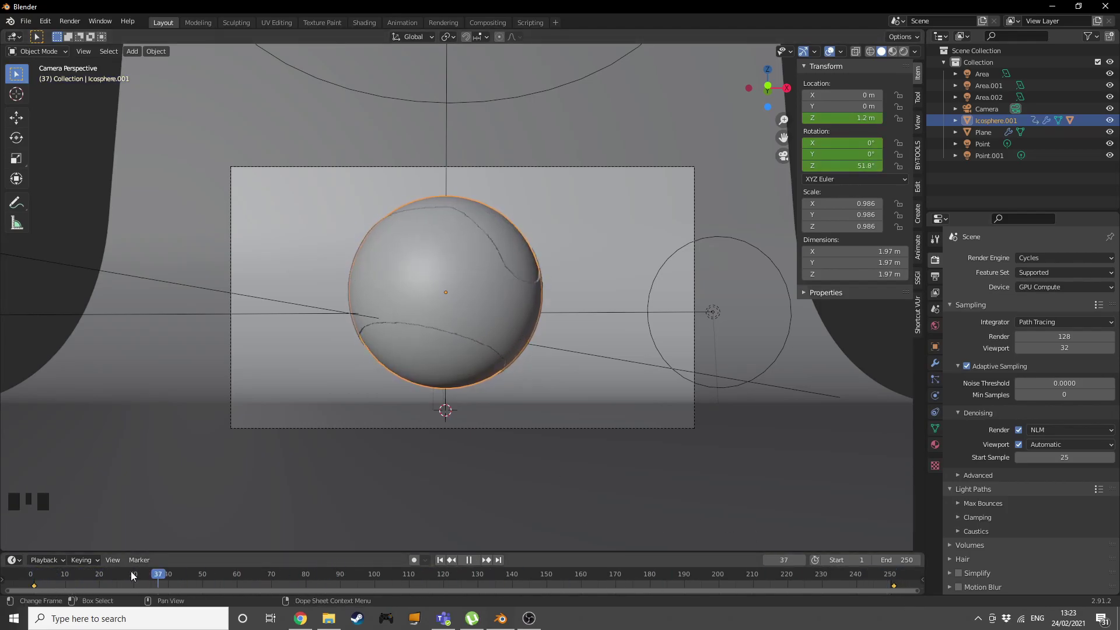
{"action": "key", "text": "space"}
{"action": "key", "text": "z"}
{"action": "left_click", "coordinate": [516, 208]}
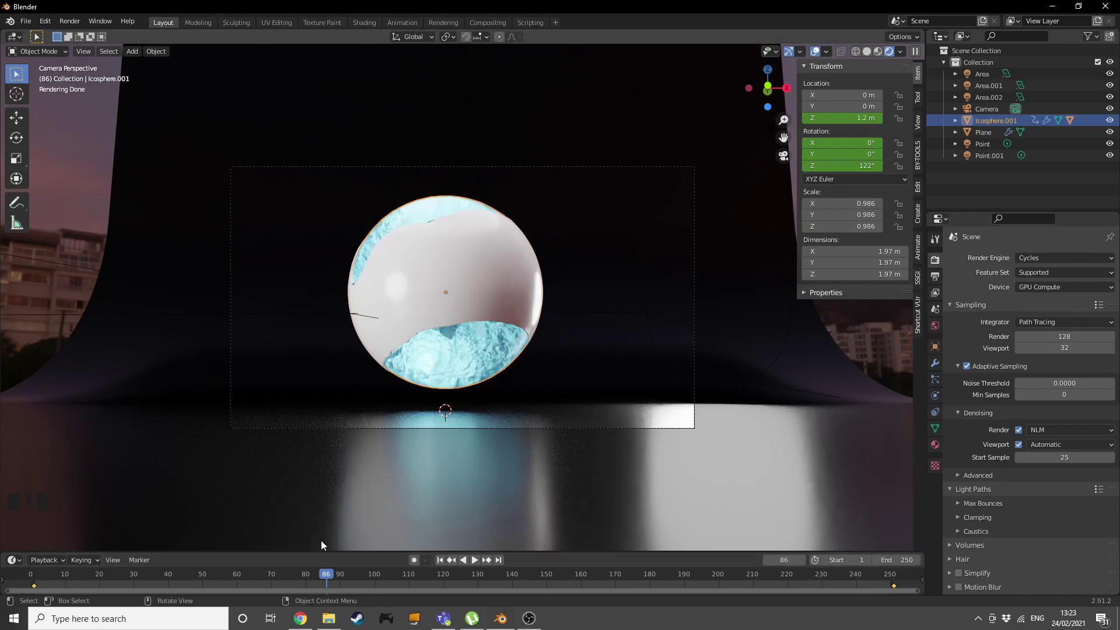
Step: Switch the viewport to Material Preview shading and go to frame 76
{"action": "mouse_move", "coordinate": [326, 575]}
{"action": "left_mouse_down"}
{"action": "mouse_move", "coordinate": [175, 578]}
{"action": "mouse_move", "coordinate": [295, 579]}
{"action": "left_mouse_up"}
{"action": "key", "text": "z"}
{"action": "left_click", "coordinate": [572, 275]}
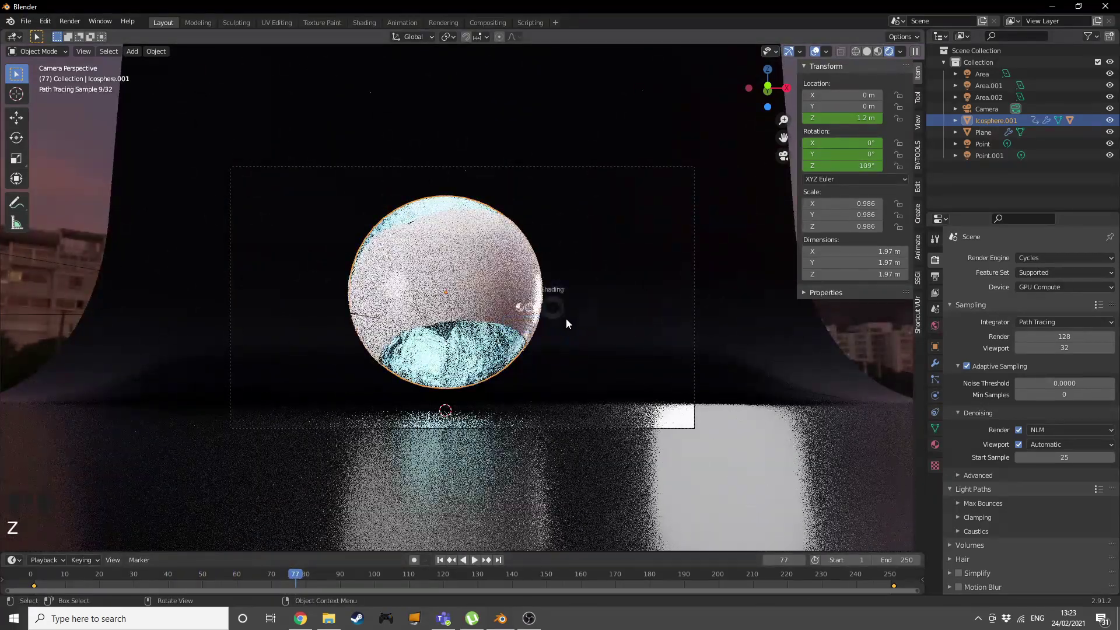
{"action": "key", "text": "z"}
{"action": "left_click", "coordinate": [356, 466]}
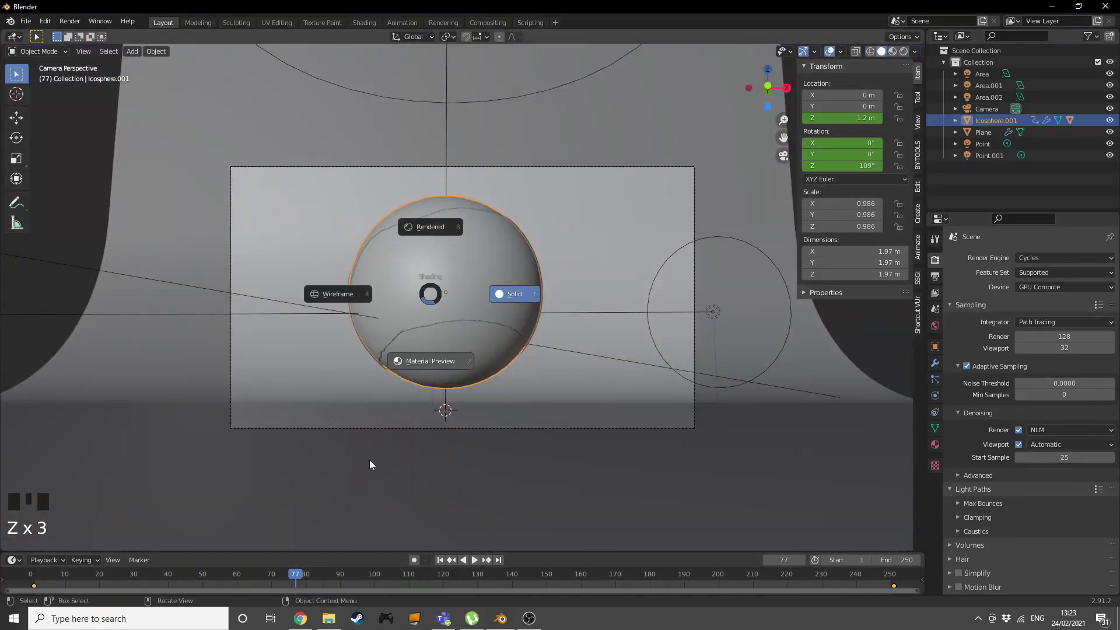
{"action": "key", "text": "z"}
{"action": "mouse_move", "coordinate": [307, 578]}
{"action": "left_mouse_down"}
{"action": "mouse_move", "coordinate": [339, 580]}
{"action": "mouse_move", "coordinate": [277, 579]}
{"action": "mouse_move", "coordinate": [314, 578]}
{"action": "mouse_move", "coordinate": [292, 578]}
{"action": "left_mouse_up"}
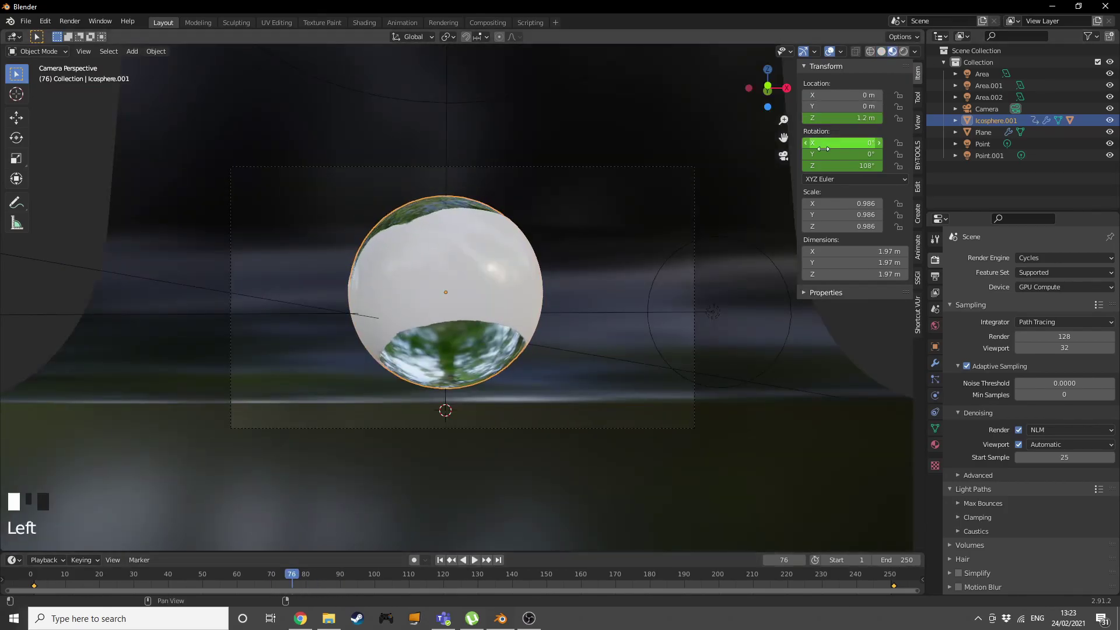
Step: Set Icosphere.001's X rotation to 10.6° and Y rotation to 32.7°, inserting a single keyframe for each at frame 76
{"action": "left_click_drag", "start_coordinate": [867, 142], "coordinate": [892, 154]}
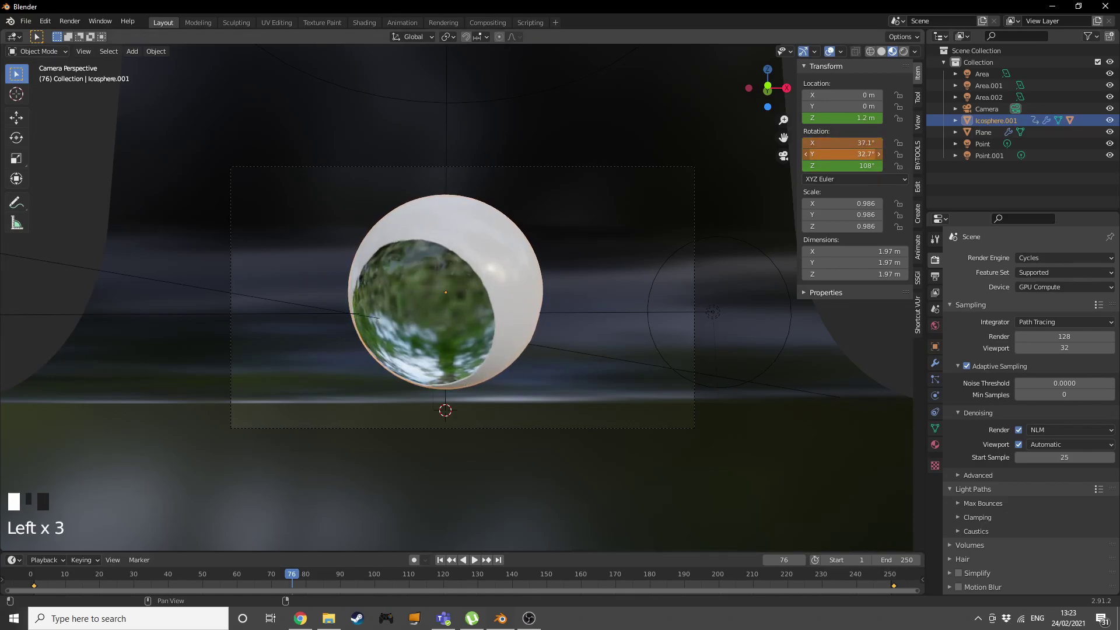
{"action": "left_click_drag", "start_coordinate": [828, 143], "coordinate": [813, 143]}
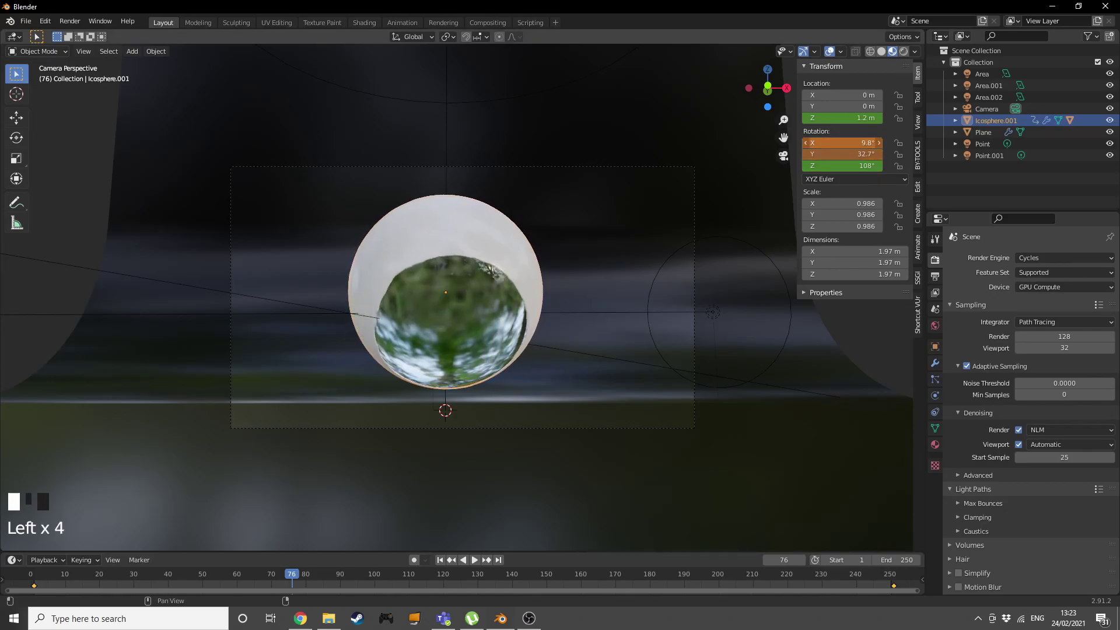
{"action": "right_click", "coordinate": [832, 143]}
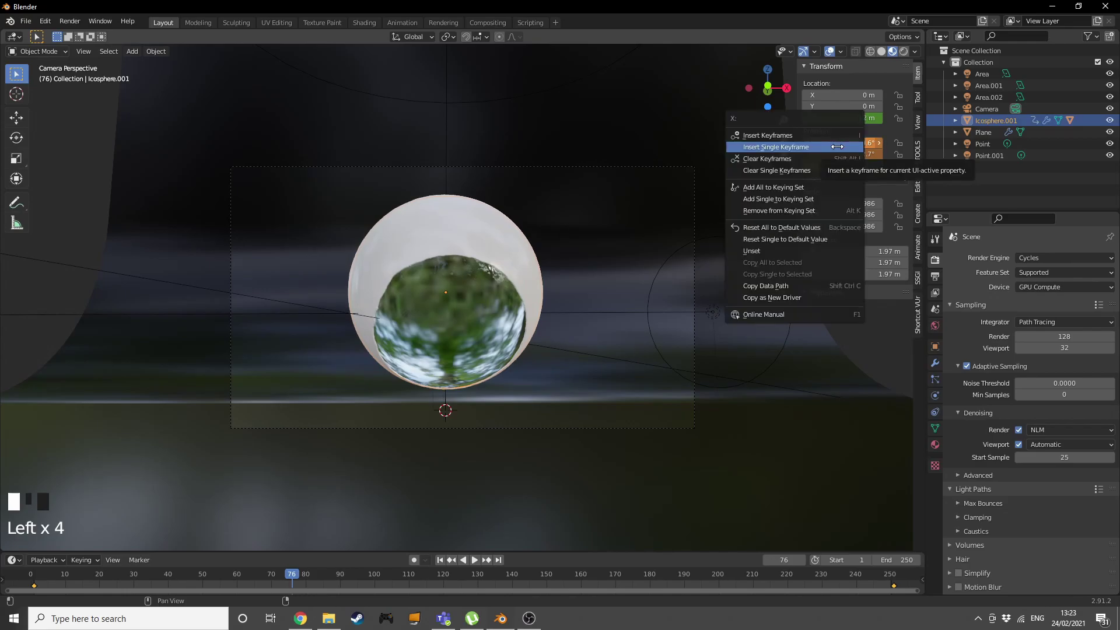
{"action": "left_click", "coordinate": [838, 146]}
{"action": "right_click", "coordinate": [838, 154]}
{"action": "left_click", "coordinate": [837, 155]}
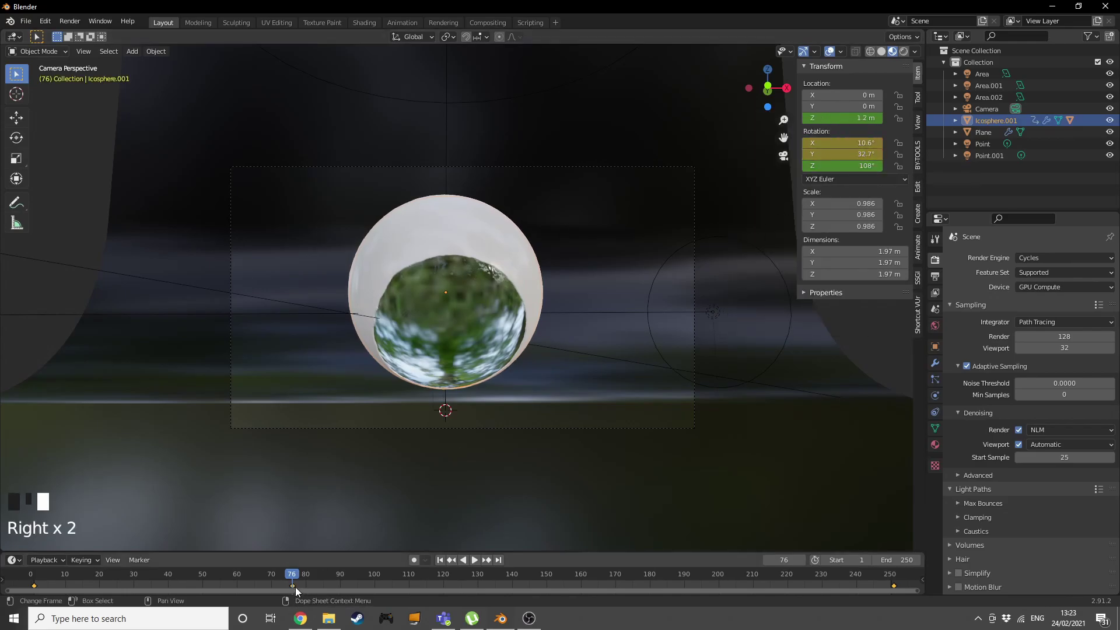
Step: Advance to frame 145 and keyframe Icosphere.001's X rotation at -32.2° and Y rotation at 7.61°
{"action": "left_click", "coordinate": [474, 560]}
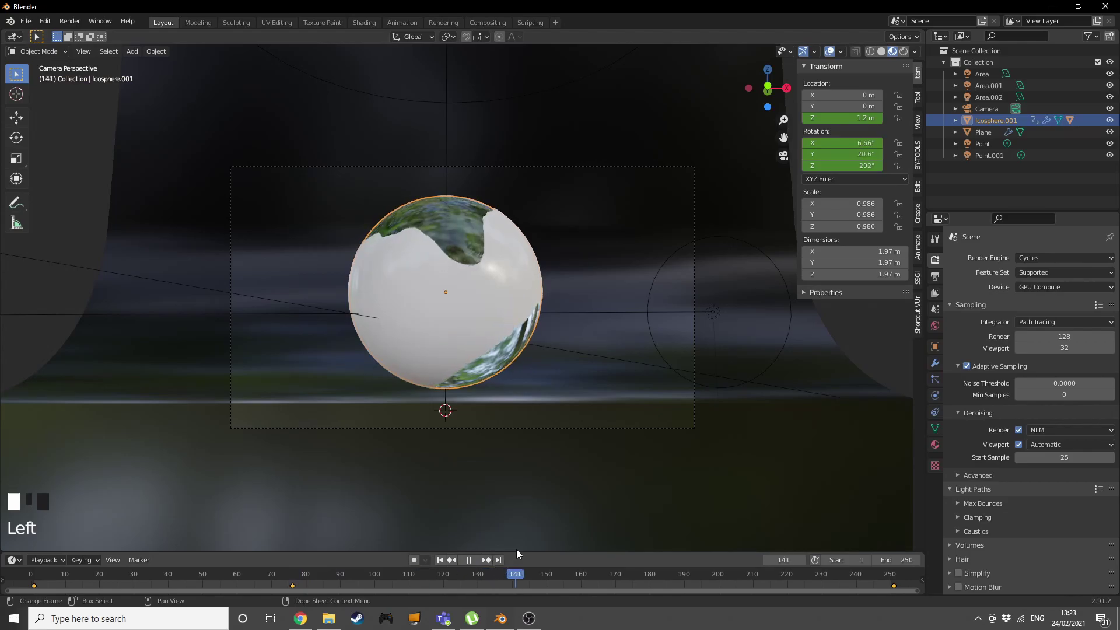
{"action": "left_click_drag", "start_coordinate": [844, 143], "coordinate": [814, 143]}
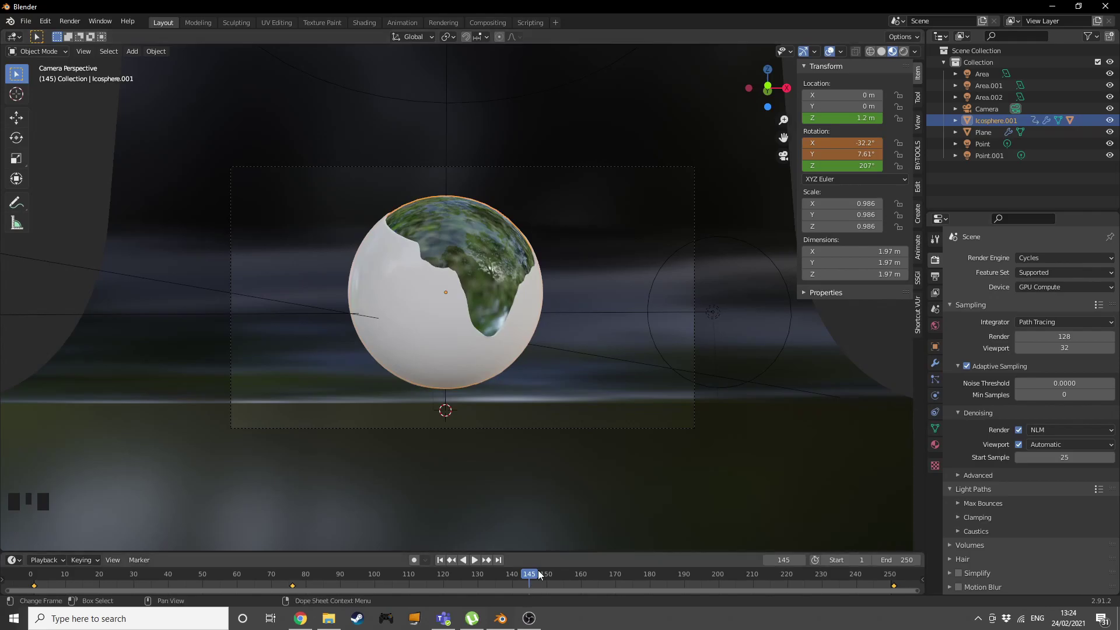
{"action": "right_click", "coordinate": [852, 141]}
{"action": "right_click", "coordinate": [851, 141]}
{"action": "right_click", "coordinate": [849, 154]}
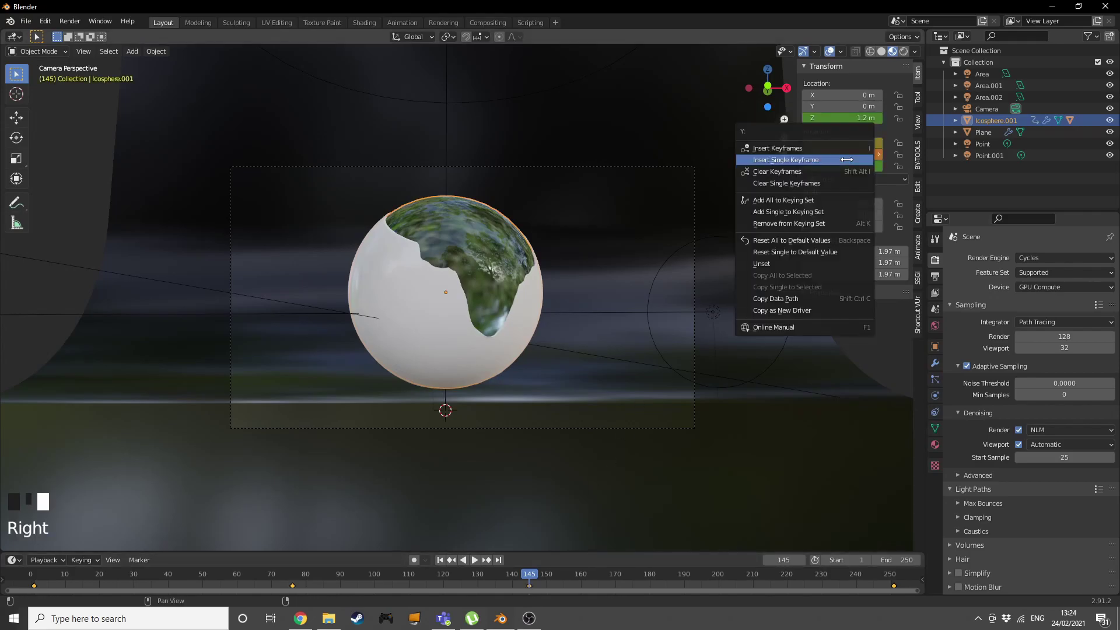
{"action": "right_click", "coordinate": [849, 154]}
Step: Play back the animation to review the sphere's tilting rotation
{"action": "left_click", "coordinate": [474, 560]}
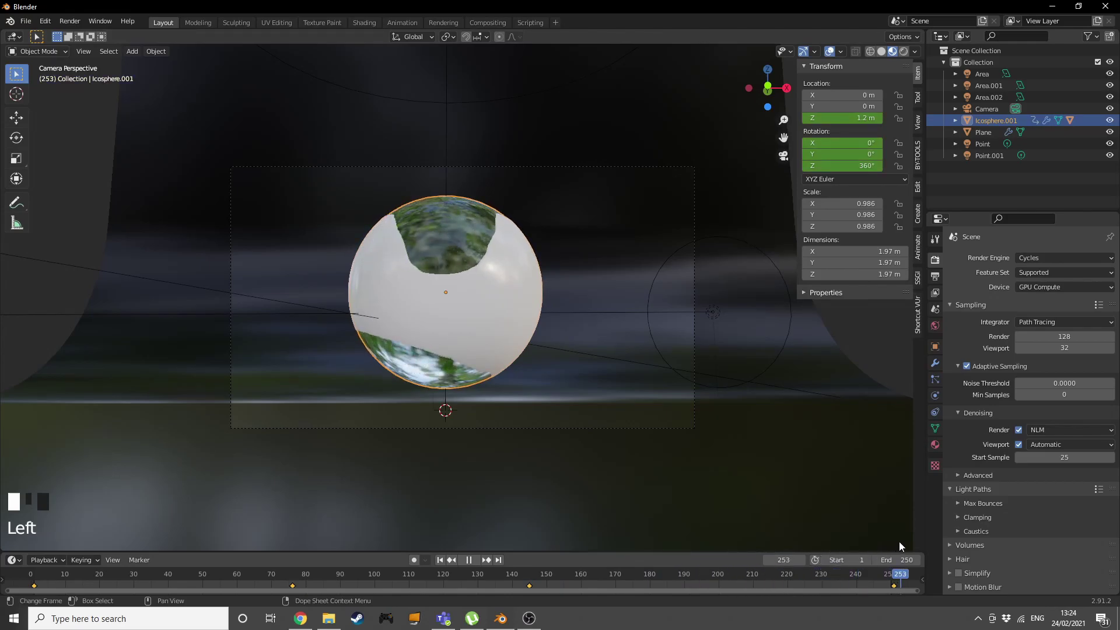
{"action": "key", "text": "space"}
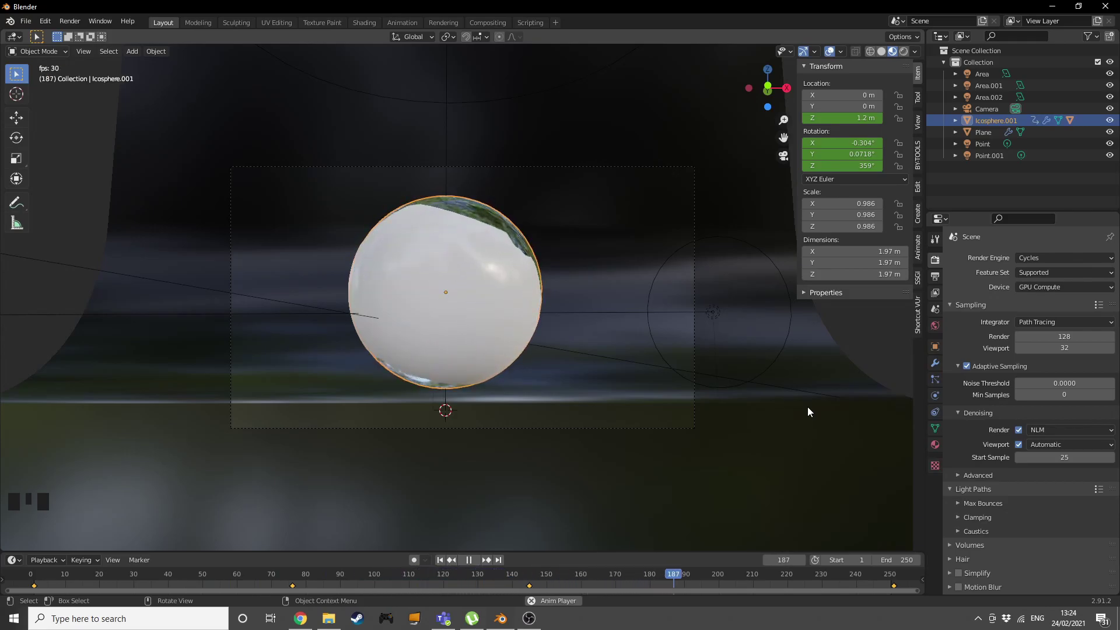
{"action": "key", "text": "space"}
Step: Raise Icosphere.001's Z location to 1.469 m at frame 120, keyframe it and play back the motion
{"action": "left_click_drag", "start_coordinate": [687, 576], "coordinate": [443, 575]}
{"action": "left_click_drag", "start_coordinate": [852, 118], "coordinate": [890, 118]}
{"action": "right_click", "coordinate": [844, 118]}
{"action": "right_click", "coordinate": [771, 99]}
{"action": "key", "text": "space"}
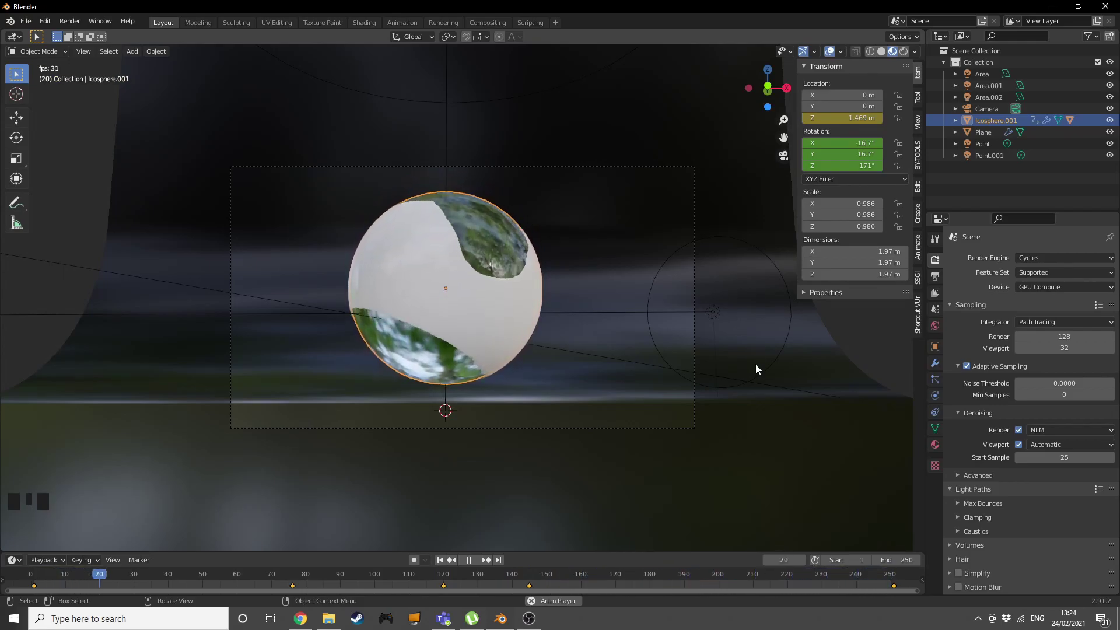
{"action": "key", "text": "space"}
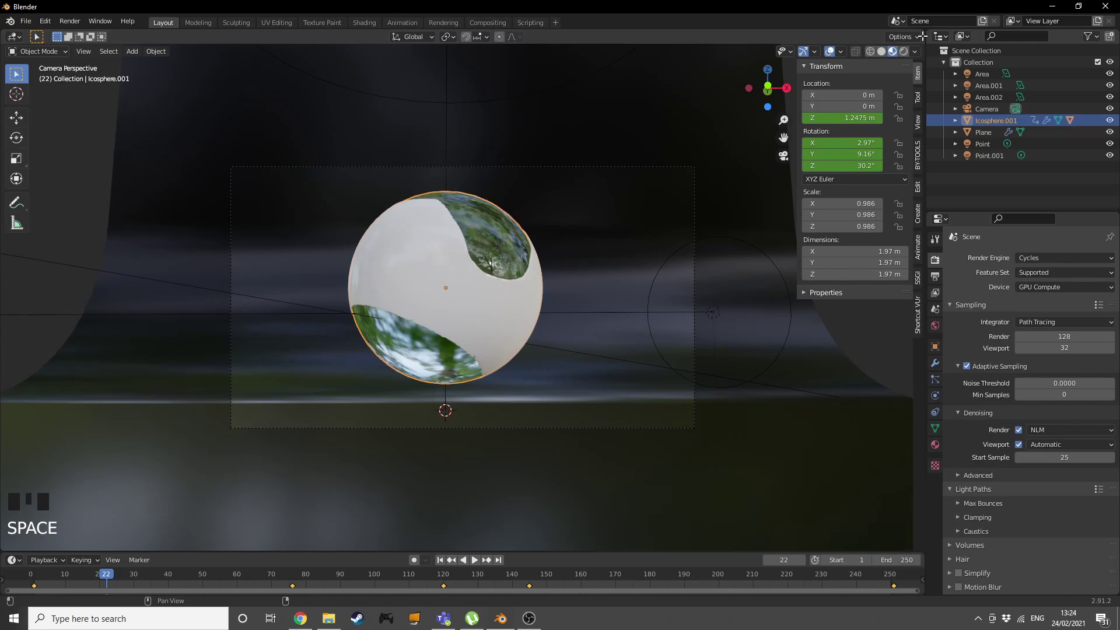
Step: Split the 3D viewport vertically, turn the new area into a Graph Editor and expand the sphere's Object Transforms channels
{"action": "left_click_drag", "start_coordinate": [922, 36], "coordinate": [566, 70]}
{"action": "left_click", "coordinate": [583, 36]}
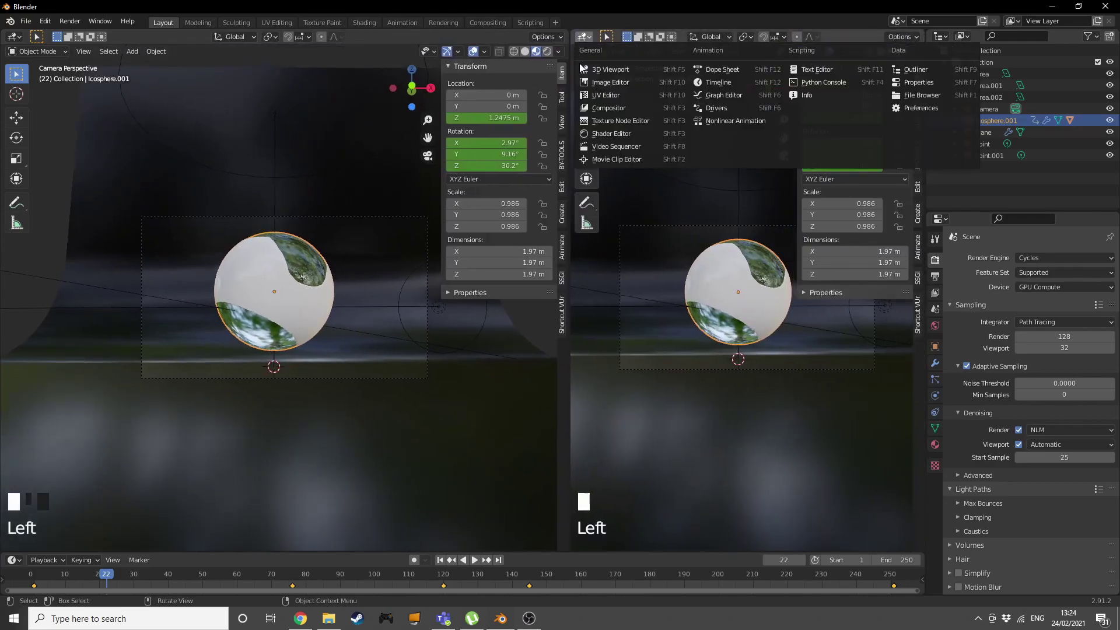
{"action": "left_click", "coordinate": [706, 95]}
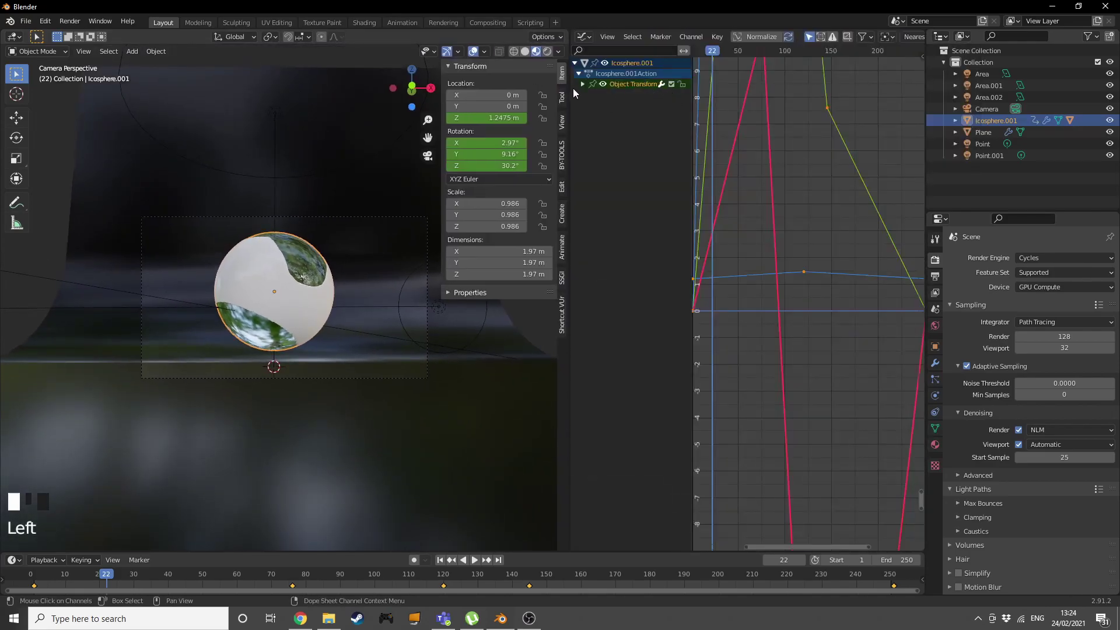
{"action": "left_click", "coordinate": [583, 85]}
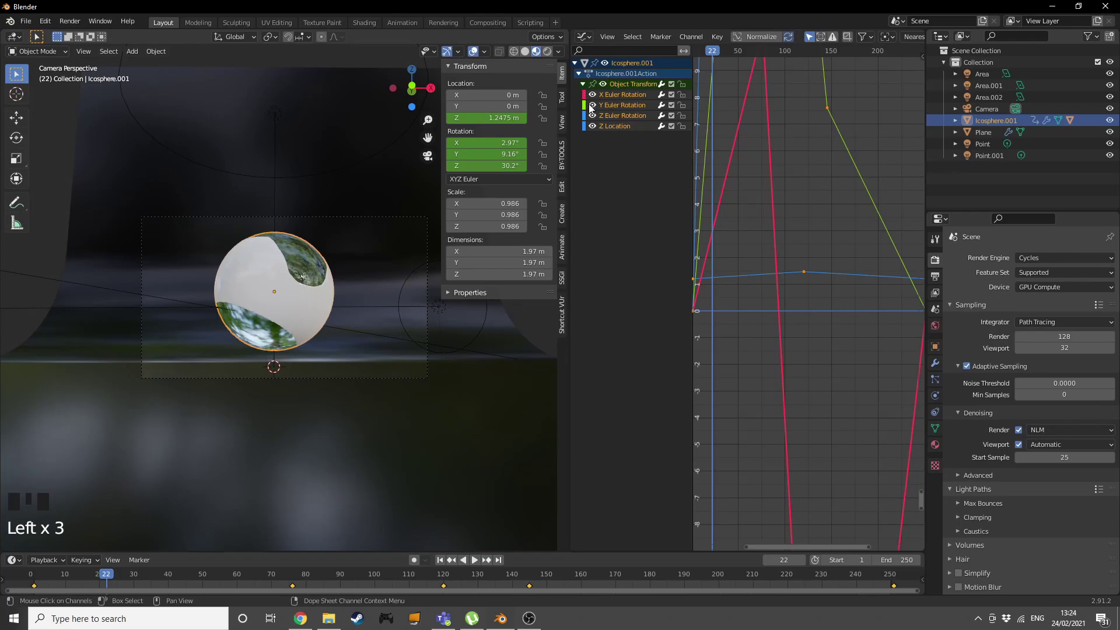
Step: Lock the Z Euler Rotation channel, set the other curves' keyframe interpolation to Bezier and play back the animation
{"action": "left_click", "coordinate": [680, 117]}
{"action": "key", "text": "t"}
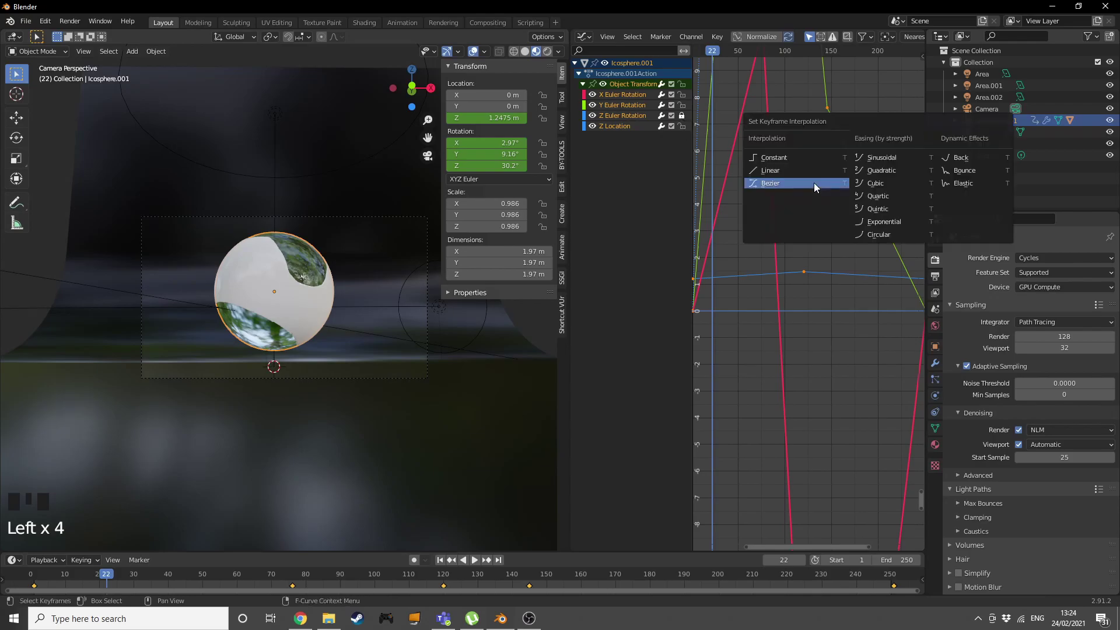
{"action": "left_click", "coordinate": [813, 183]}
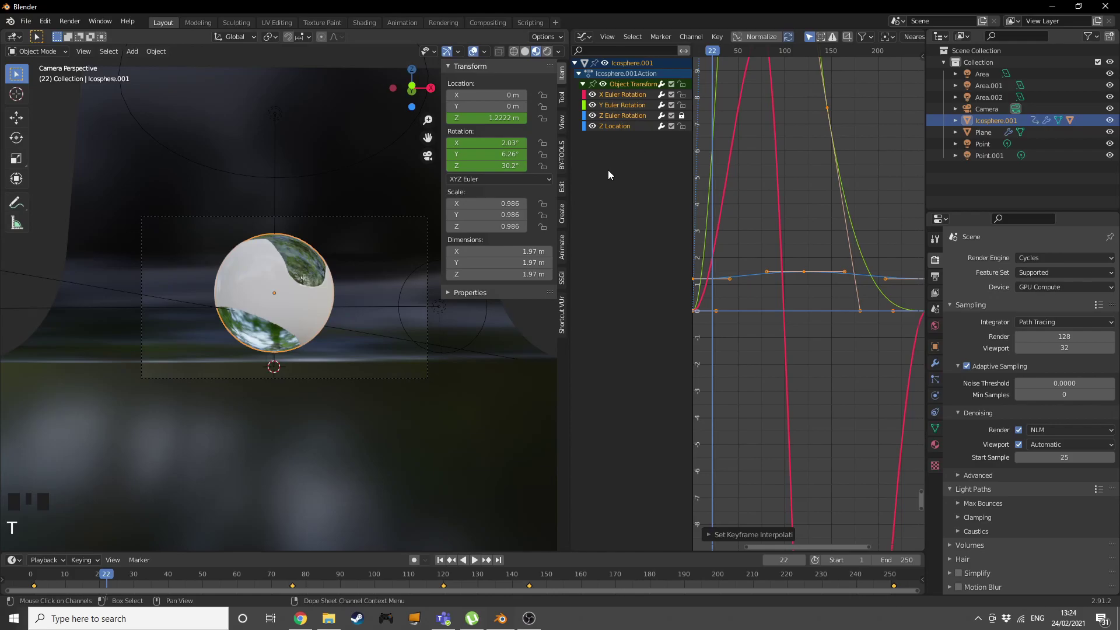
{"action": "key", "text": "space"}
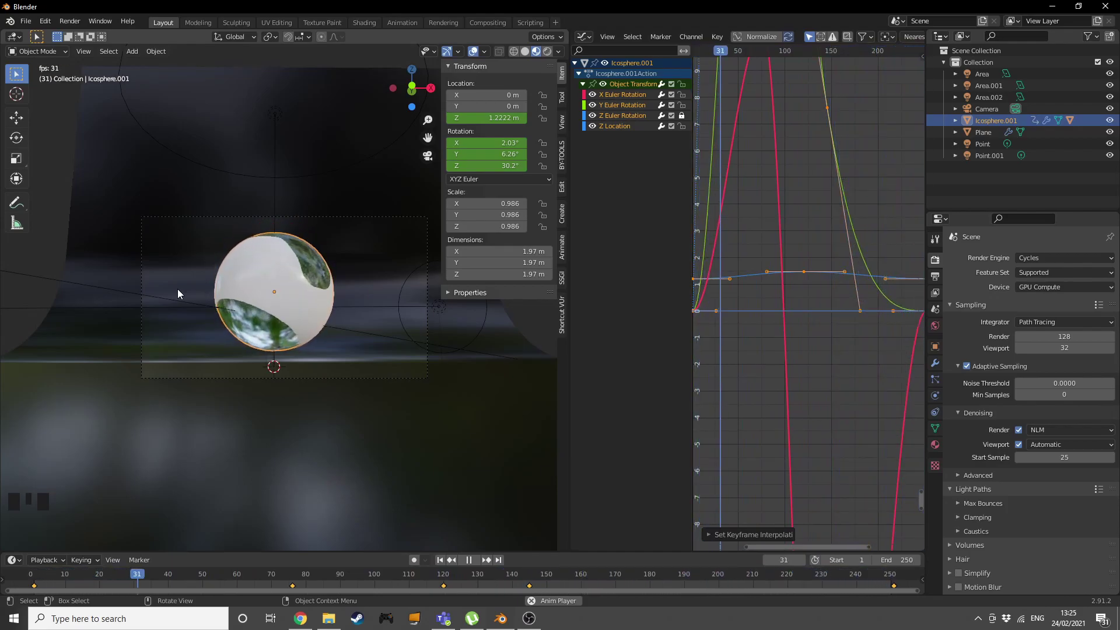
{"action": "key", "text": "space"}
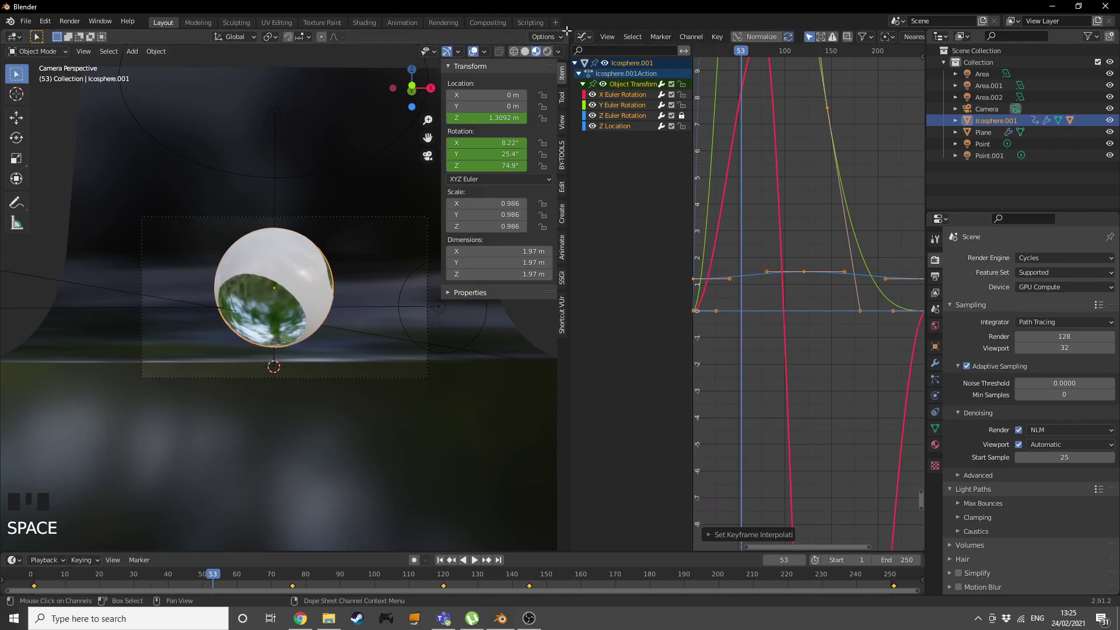
Step: Close the Graph Editor area and switch the camera view to Rendered shading
{"action": "left_click_drag", "start_coordinate": [566, 30], "coordinate": [617, 36]}
{"action": "left_click", "coordinate": [685, 148]}
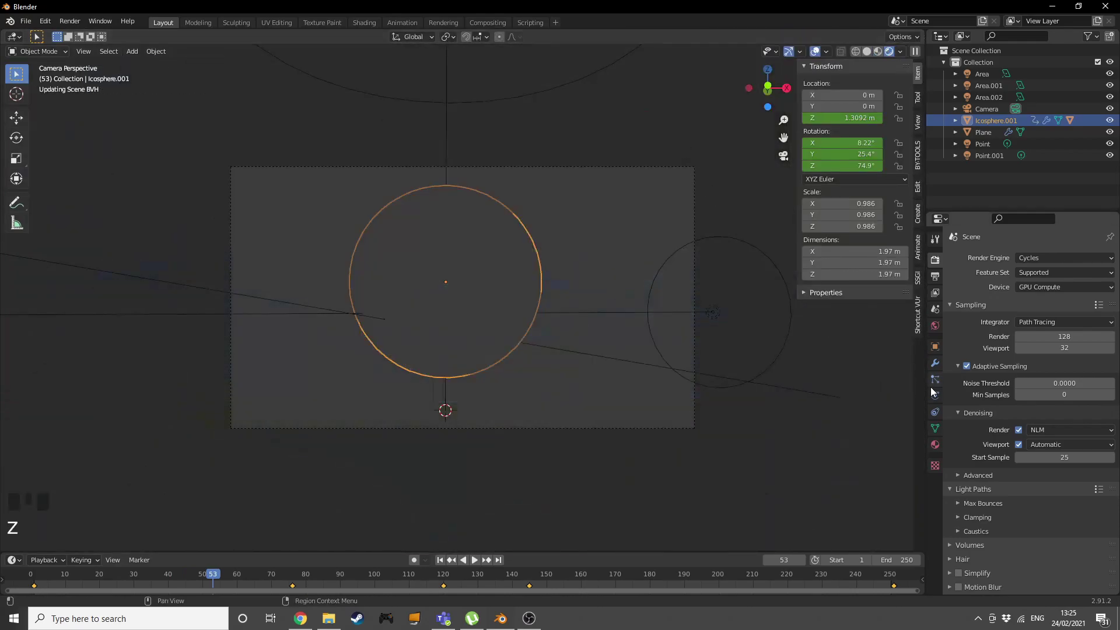
{"action": "scroll", "coordinate": [709, 353], "scroll_direction": "up", "scroll_amount": 2}
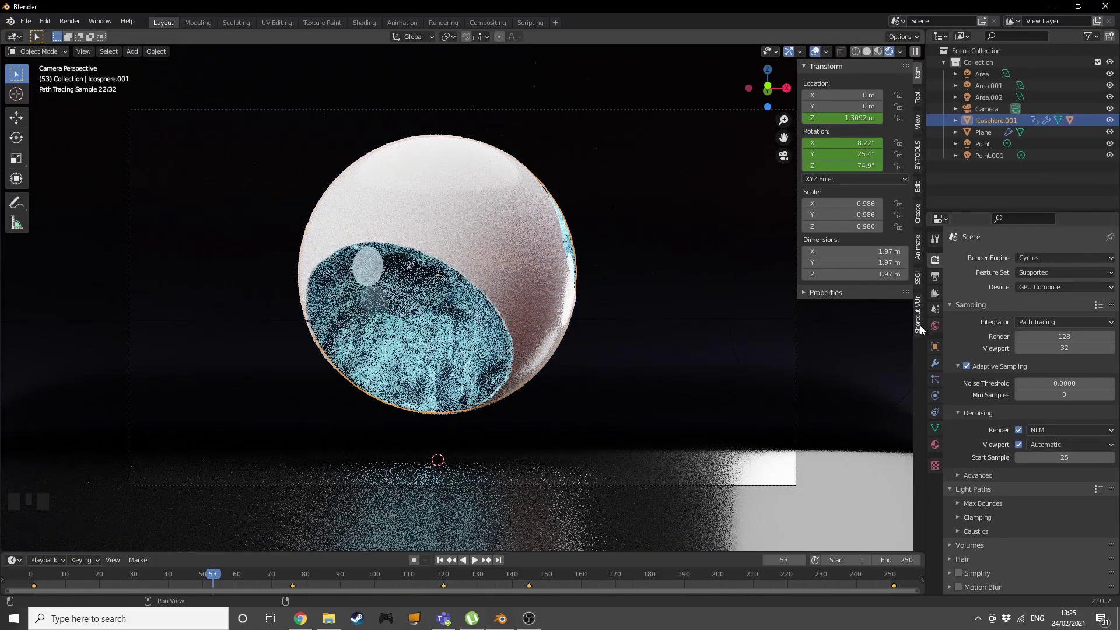
Step: Set the render output path to fdasjgfhSFHAH
{"action": "left_click", "coordinate": [937, 278]}
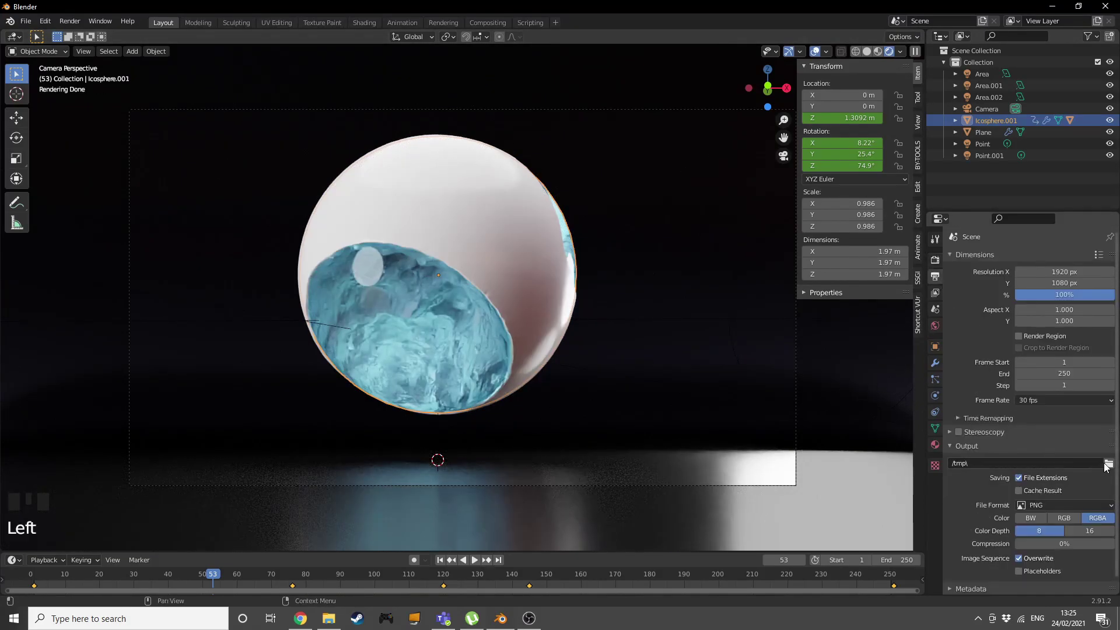
{"action": "left_click", "coordinate": [1108, 464]}
{"action": "key", "text": "Escape"}
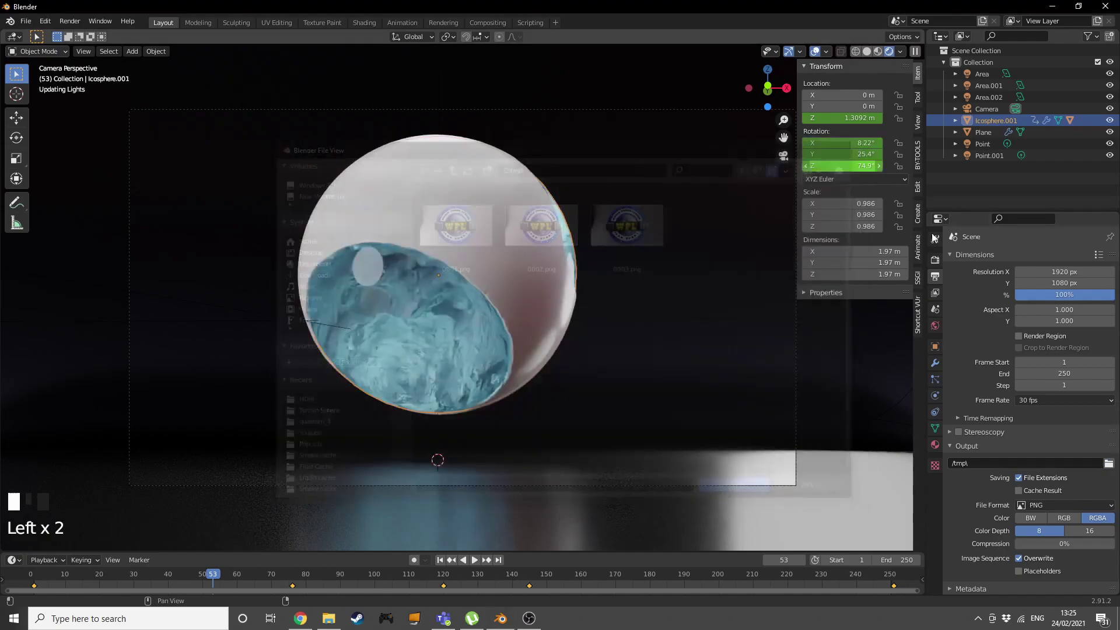
{"action": "left_click", "coordinate": [1054, 463]}
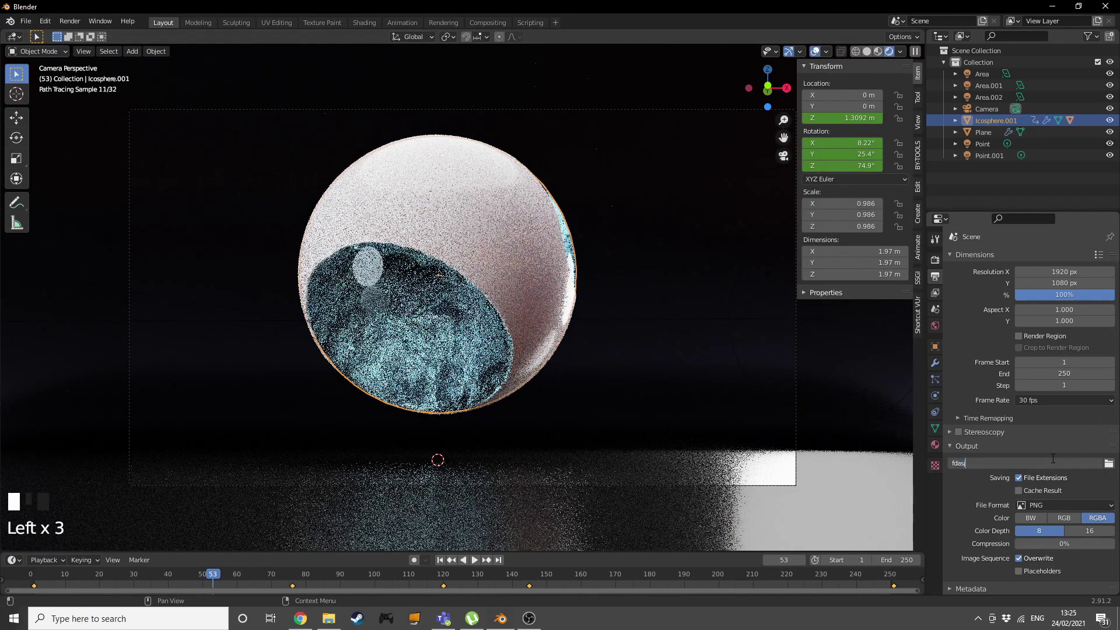
{"action": "type", "text": "fdasjgh"}
{"action": "key", "text": "Caps_Lock"}
{"action": "type", "text": "SFHAH"}
{"action": "left_click", "coordinate": [992, 505]}
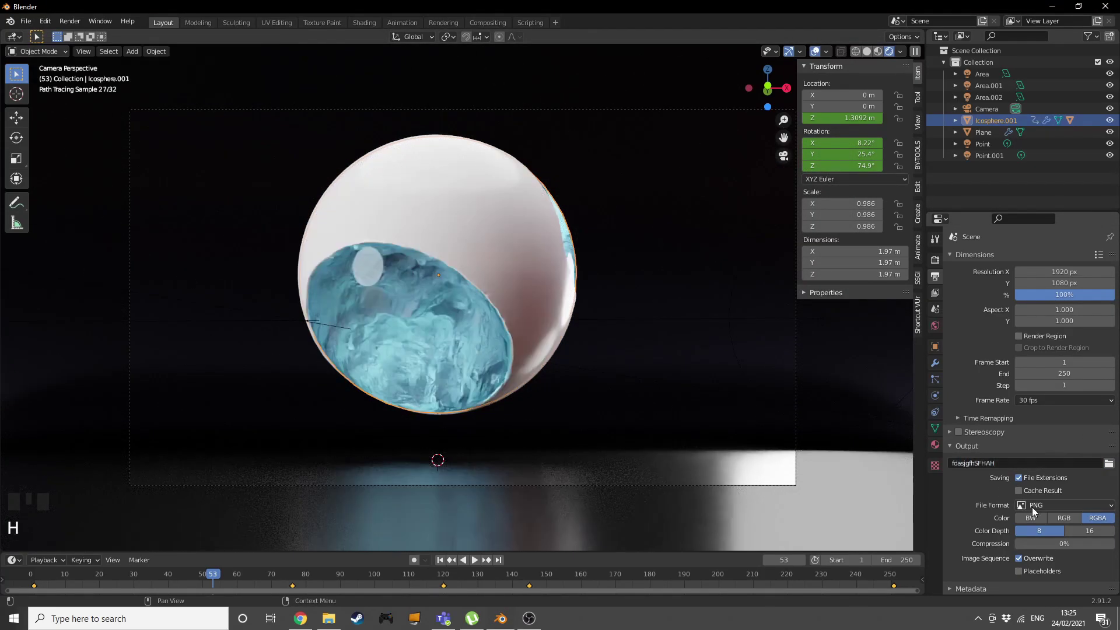
Step: Set the output format to FFmpeg video in an MPEG-4 container with Perceptually lossless quality
{"action": "left_click", "coordinate": [1045, 505]}
{"action": "left_click", "coordinate": [1069, 441]}
{"action": "left_click", "coordinate": [995, 537]}
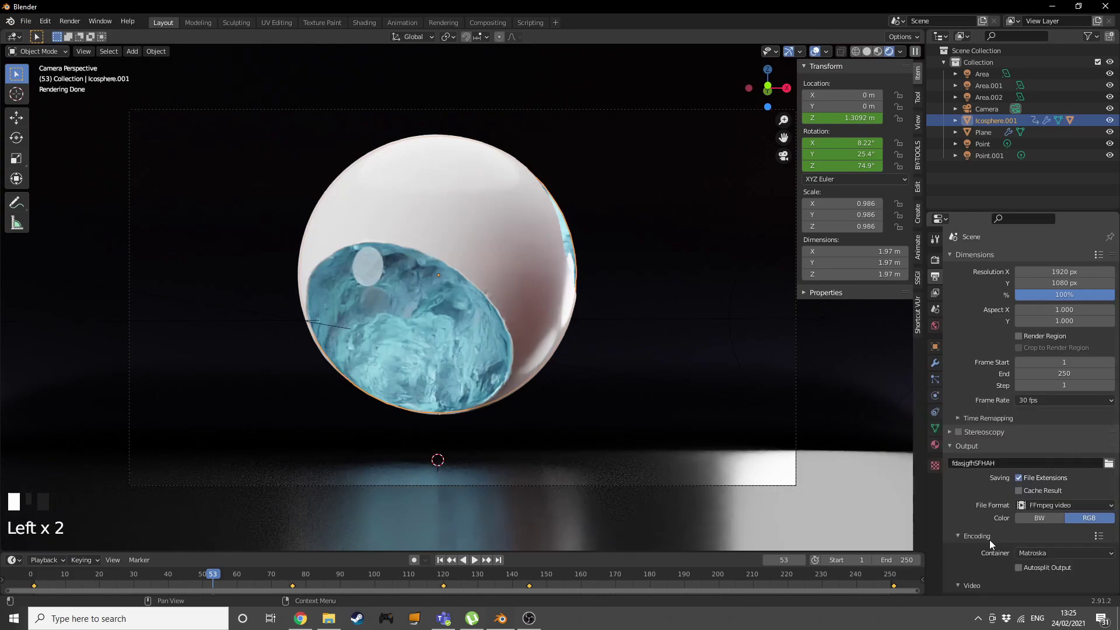
{"action": "left_click", "coordinate": [1031, 554]}
{"action": "left_click", "coordinate": [1037, 514]}
{"action": "scroll", "coordinate": [1020, 516], "scroll_direction": "down", "scroll_amount": 5}
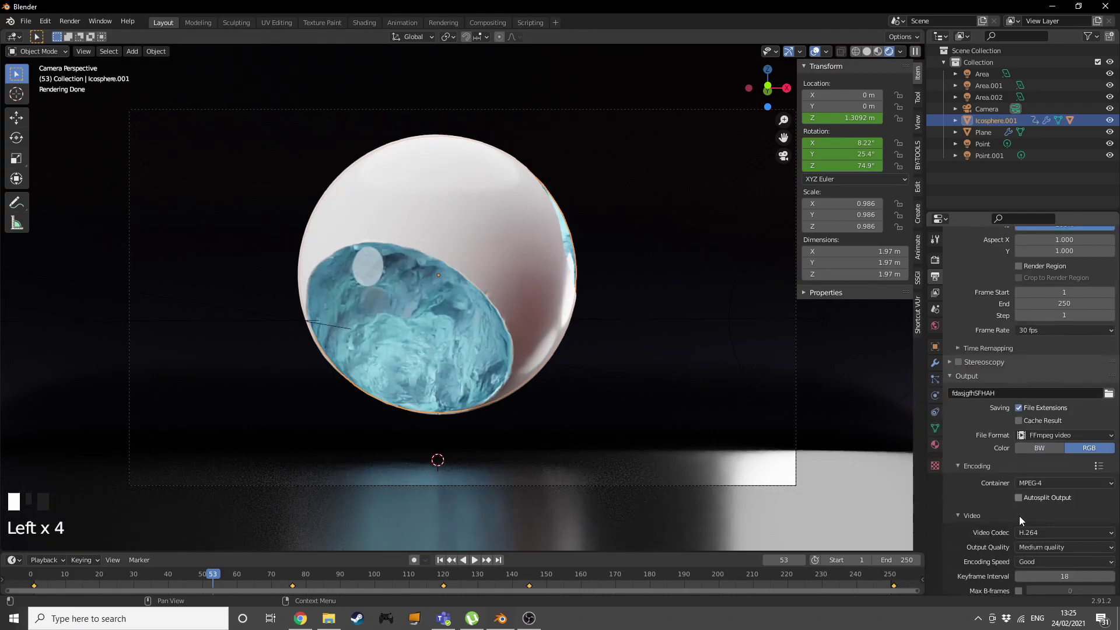
{"action": "left_click", "coordinate": [1048, 477]}
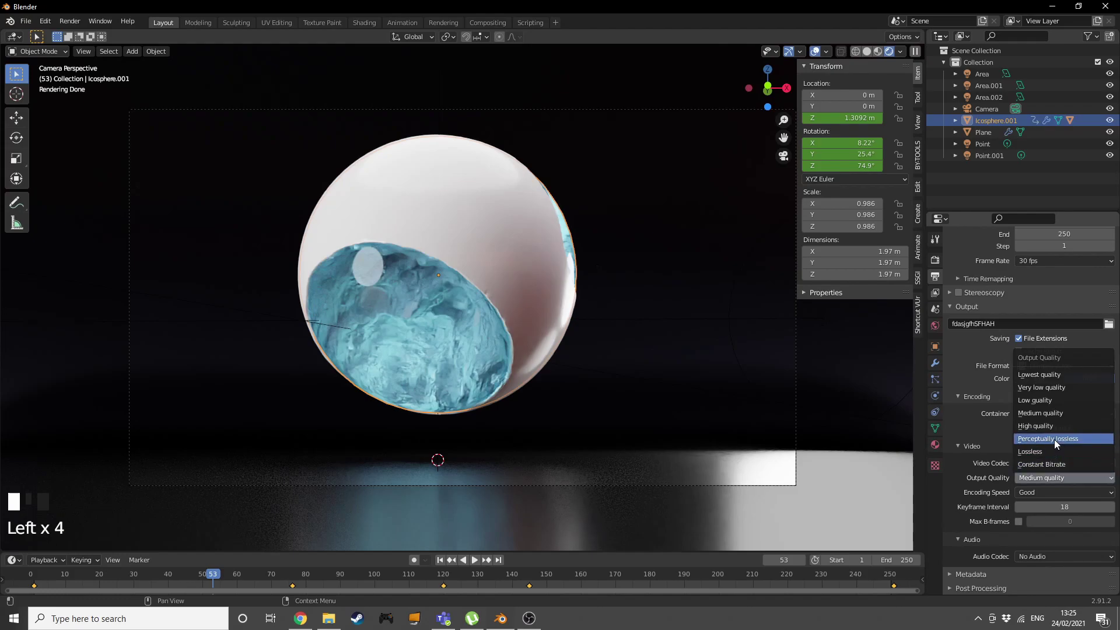
{"action": "left_click", "coordinate": [1055, 439]}
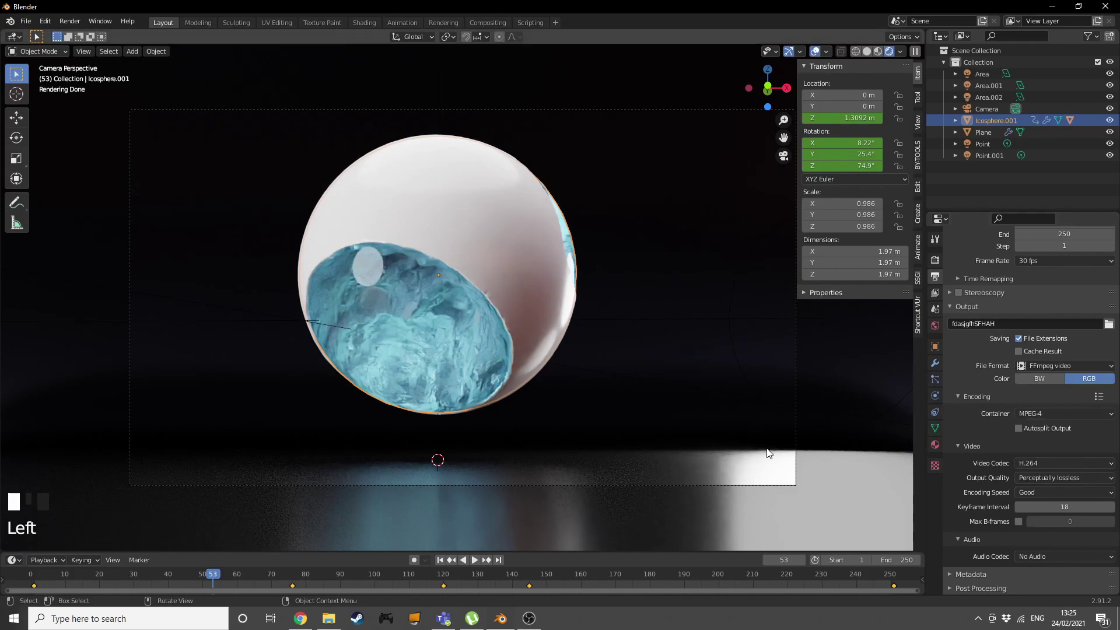
Step: Switch the scene's render engine from Cycles to Eevee
{"action": "left_click", "coordinate": [935, 260]}
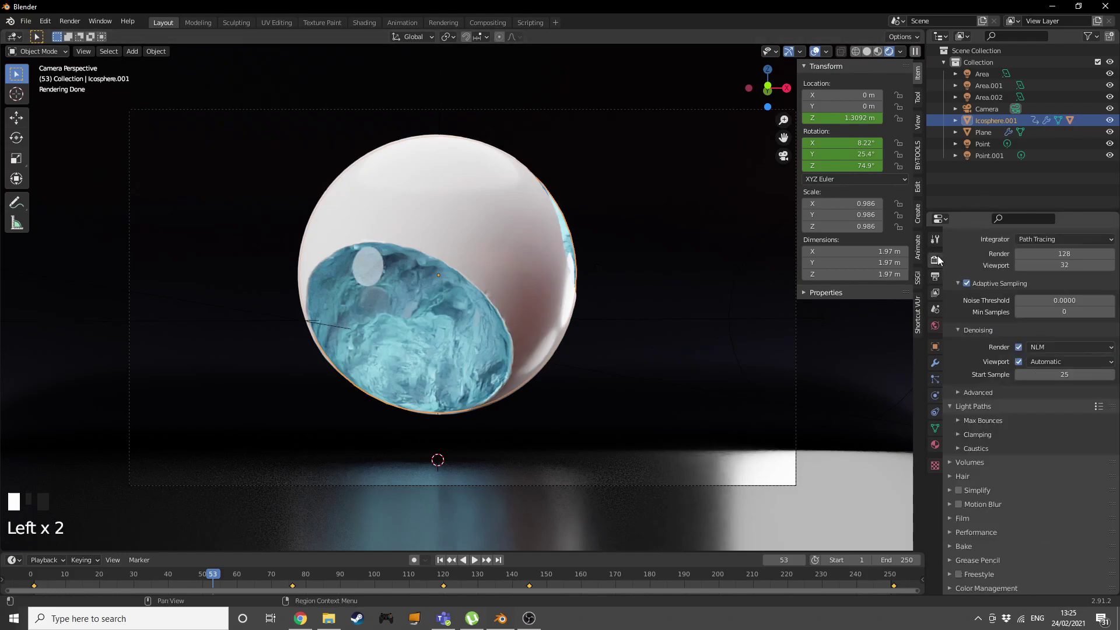
{"action": "scroll", "coordinate": [997, 289], "scroll_direction": "up", "scroll_amount": 3}
{"action": "left_click", "coordinate": [1041, 258]}
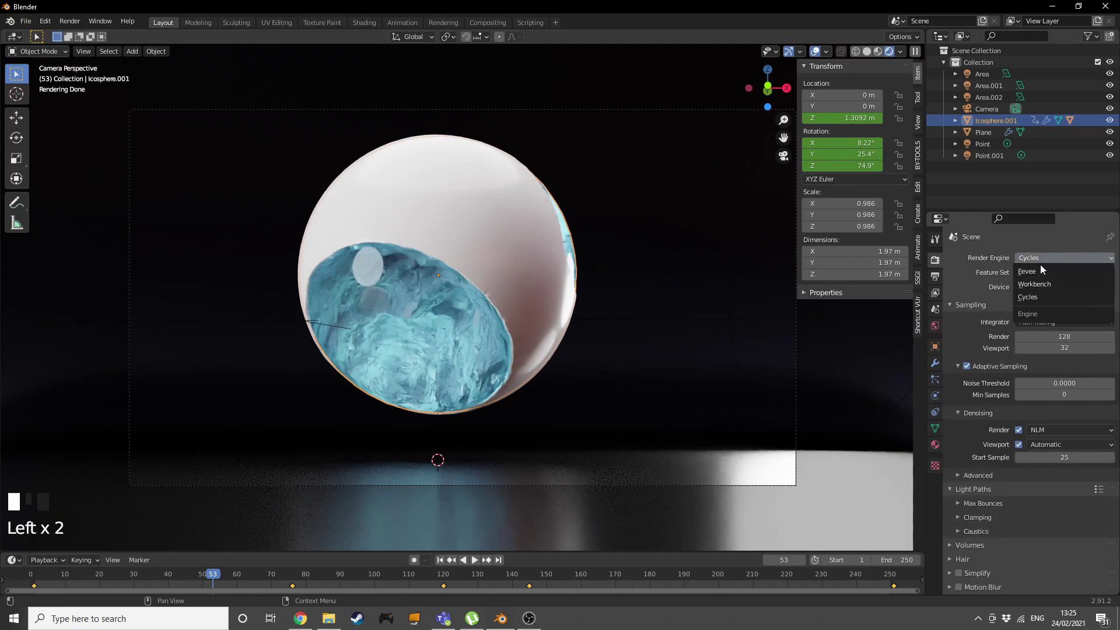
{"action": "left_click", "coordinate": [1038, 273]}
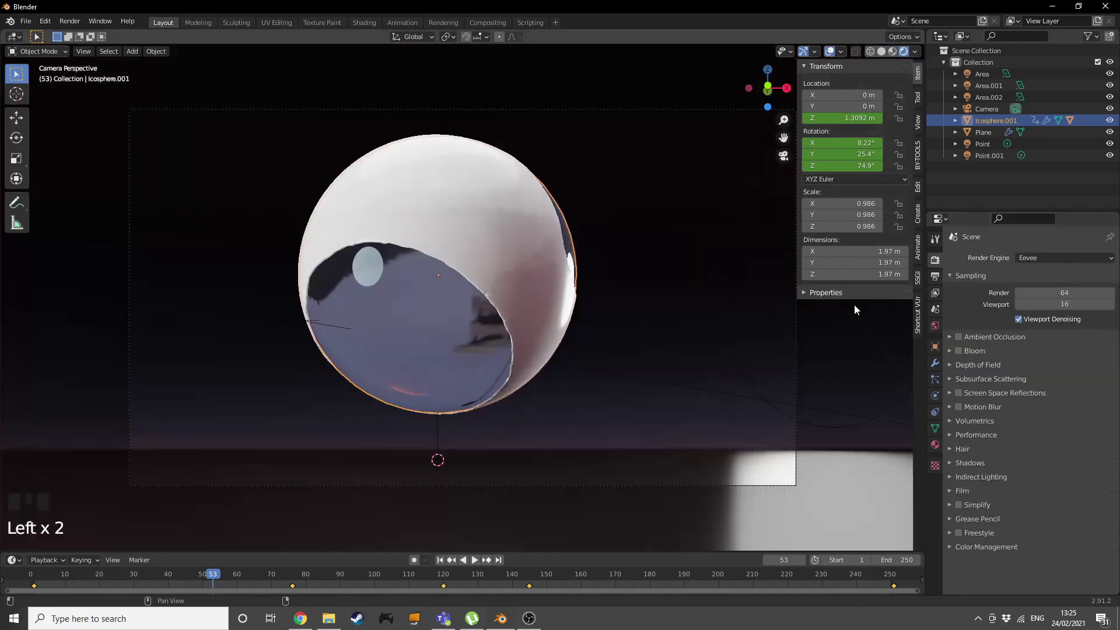
Step: Enable Ambient Occlusion, Bloom and Screen Space Reflections for the Eevee render
{"action": "left_click", "coordinate": [959, 336]}
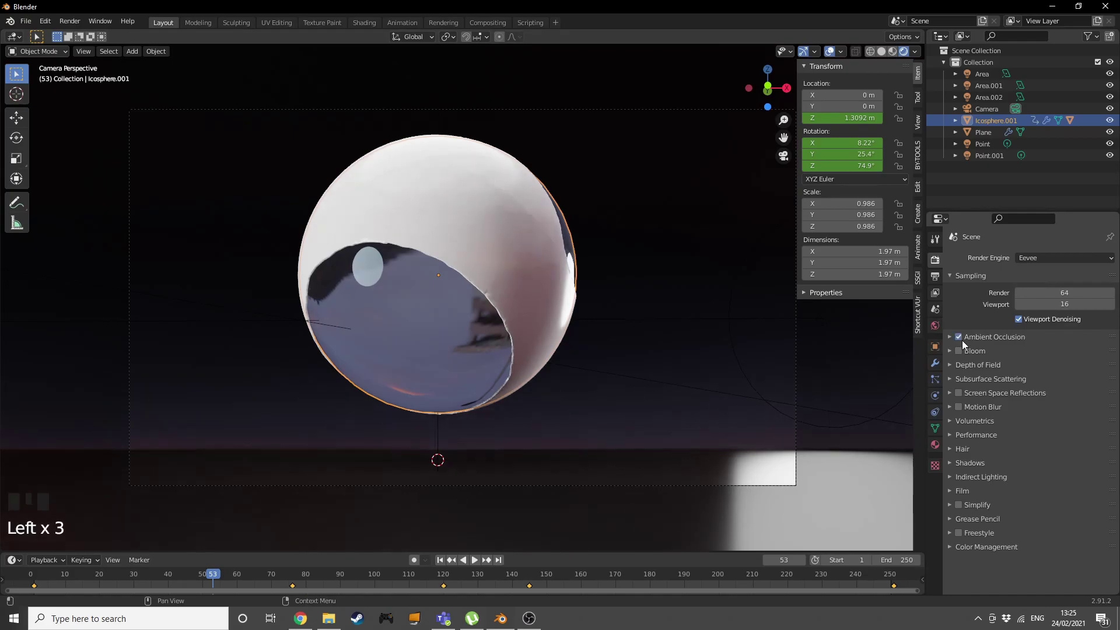
{"action": "left_click", "coordinate": [959, 351]}
{"action": "left_click", "coordinate": [959, 392]}
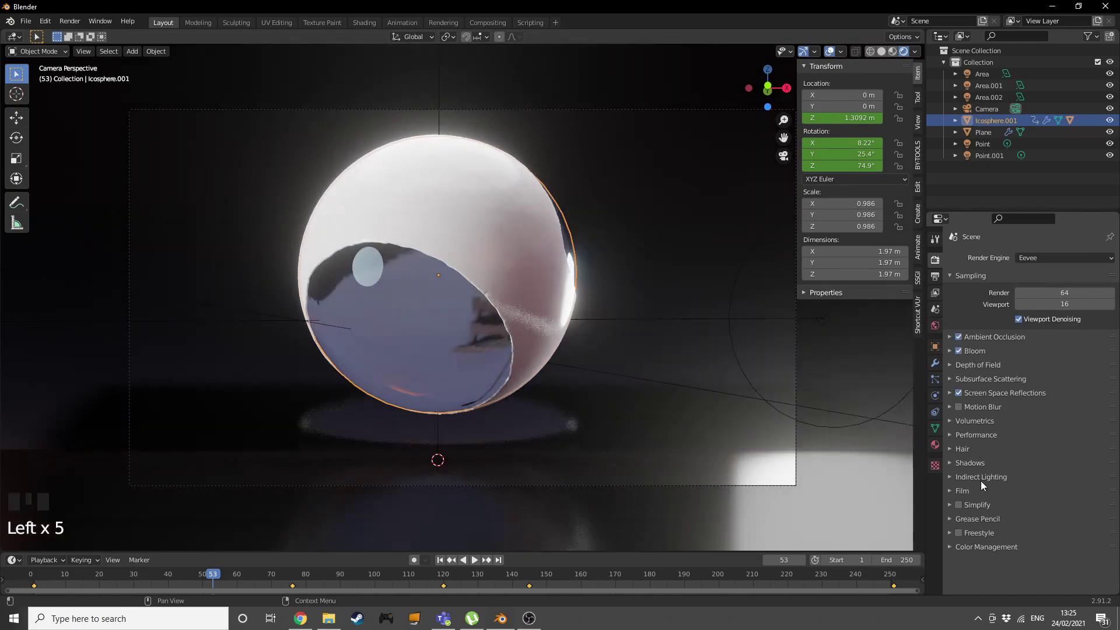
Step: Enable Backface Culling on the sphere's glass material, with Blend Mode set to Alpha Blend and Shadow Mode set to None
{"action": "left_click", "coordinate": [412, 337]}
{"action": "left_click", "coordinate": [415, 331]}
{"action": "left_click", "coordinate": [454, 293]}
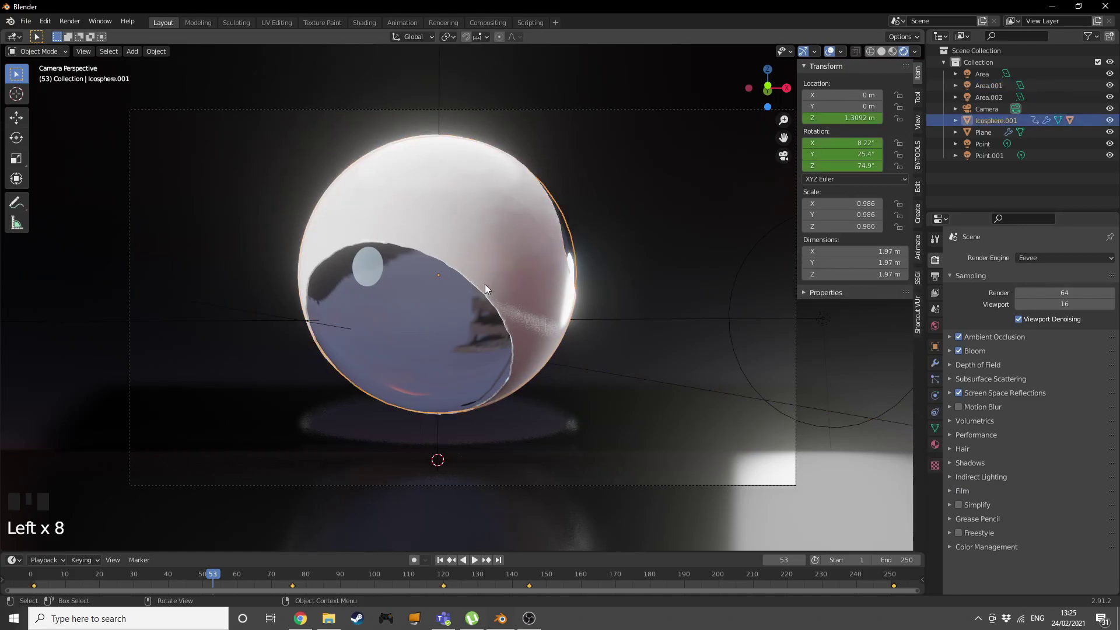
{"action": "left_click", "coordinate": [935, 445]}
{"action": "left_click", "coordinate": [1027, 454]}
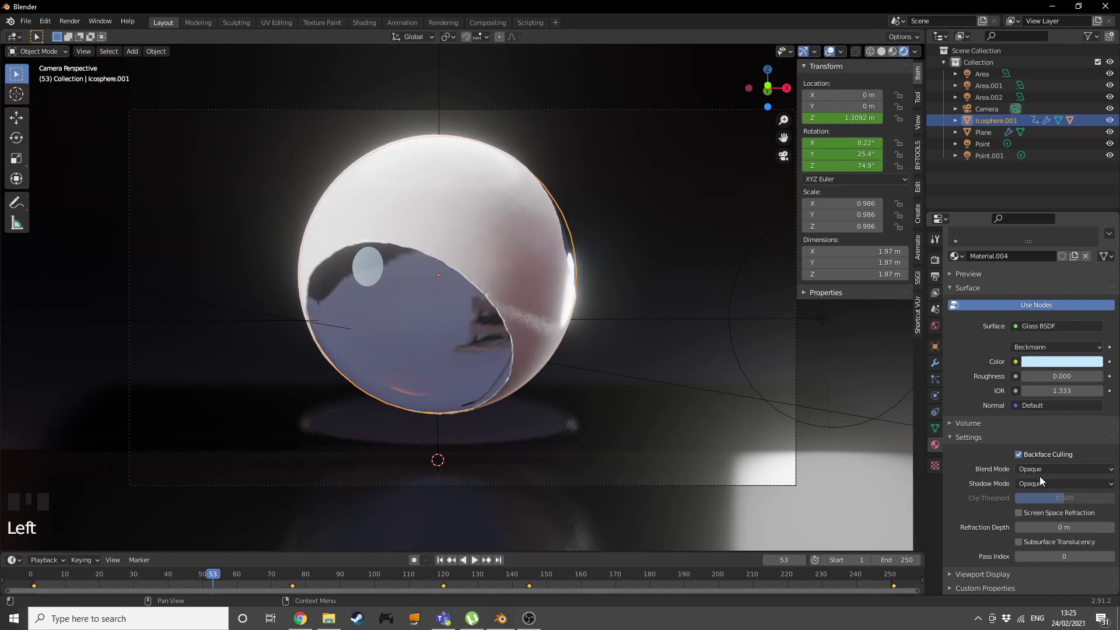
{"action": "left_click", "coordinate": [1042, 471]}
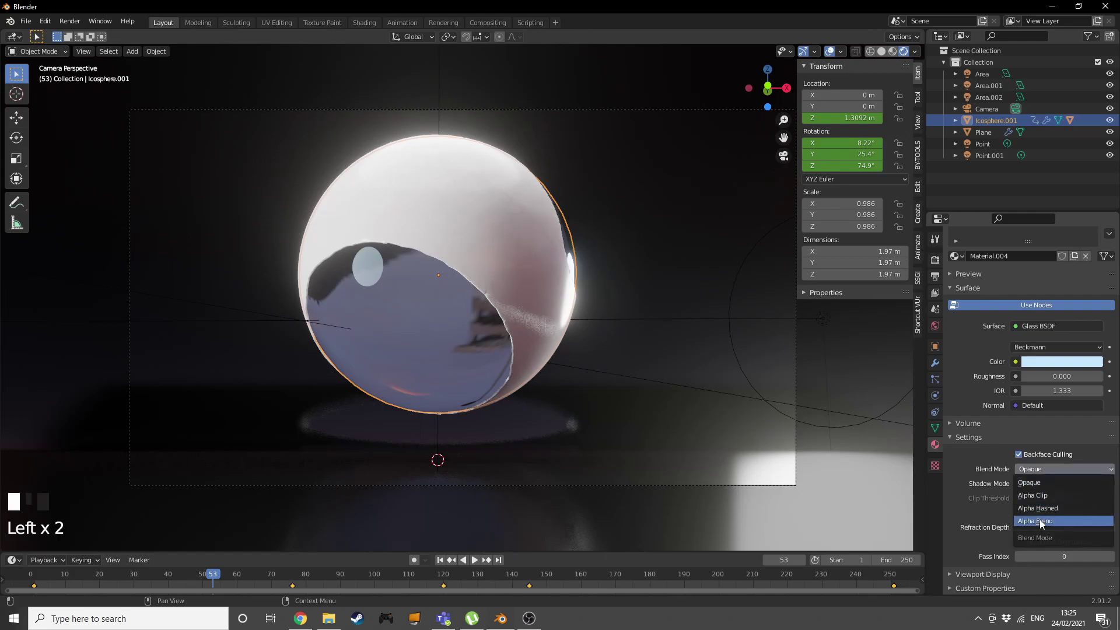
{"action": "left_click", "coordinate": [1038, 520]}
{"action": "left_click", "coordinate": [1030, 483]}
{"action": "left_click", "coordinate": [1030, 497]}
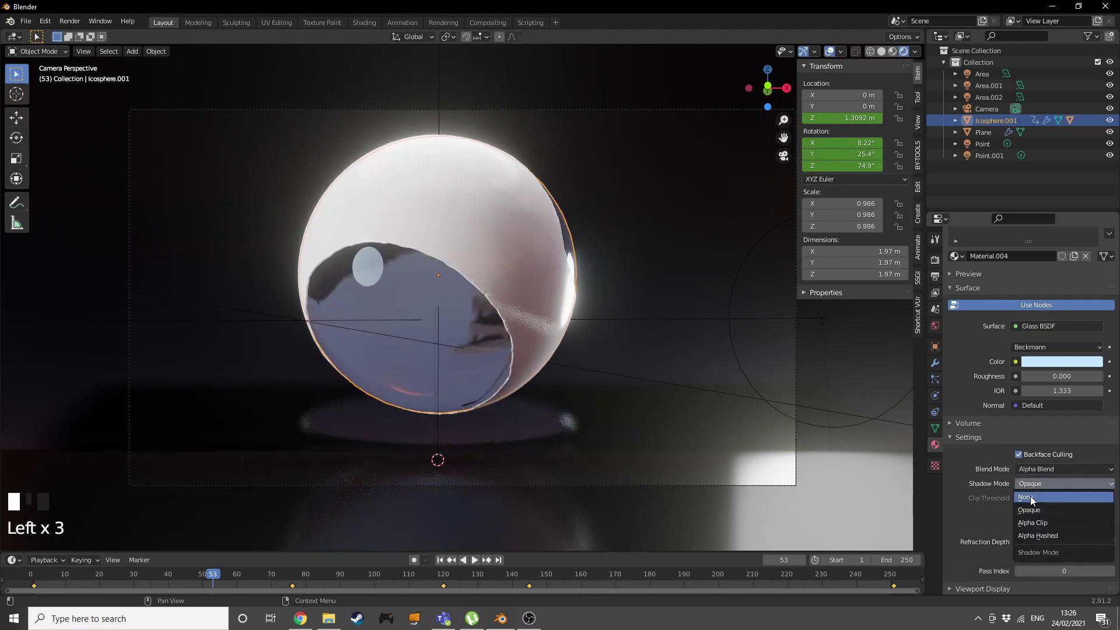
Step: Open the Shading workspace and switch its camera view to Rendered shading
{"action": "left_click", "coordinate": [363, 22]}
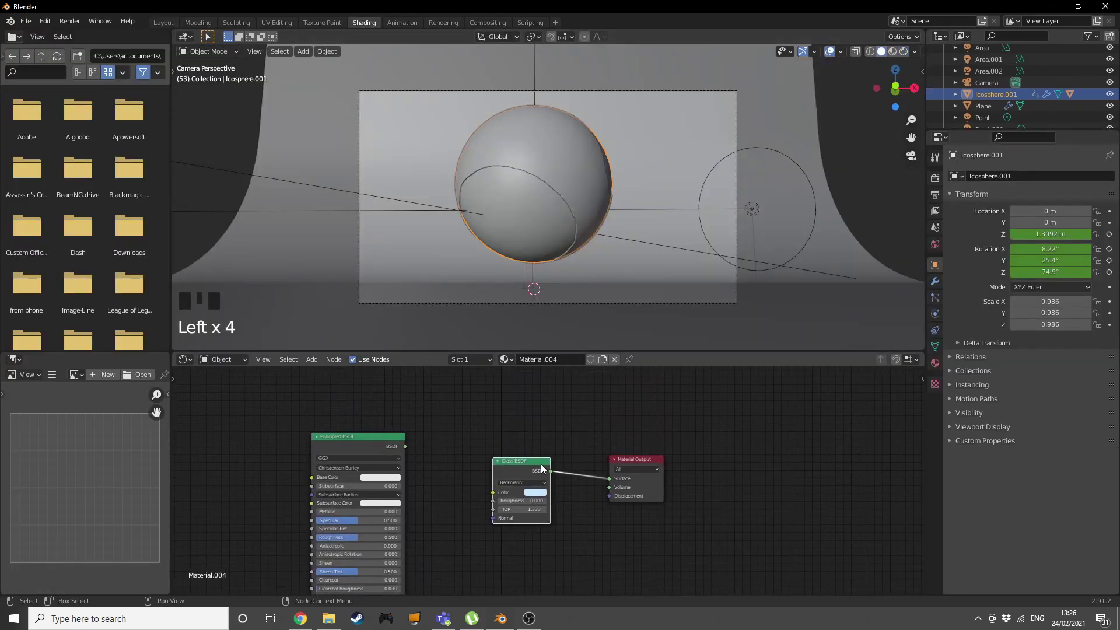
{"action": "key", "text": "z"}
{"action": "left_click", "coordinate": [583, 315]}
Step: Insert a Mix Shader between the Glass BSDF and the Material Output, and connect the Principled BSDF to it
{"action": "key", "text": "shift+a"}
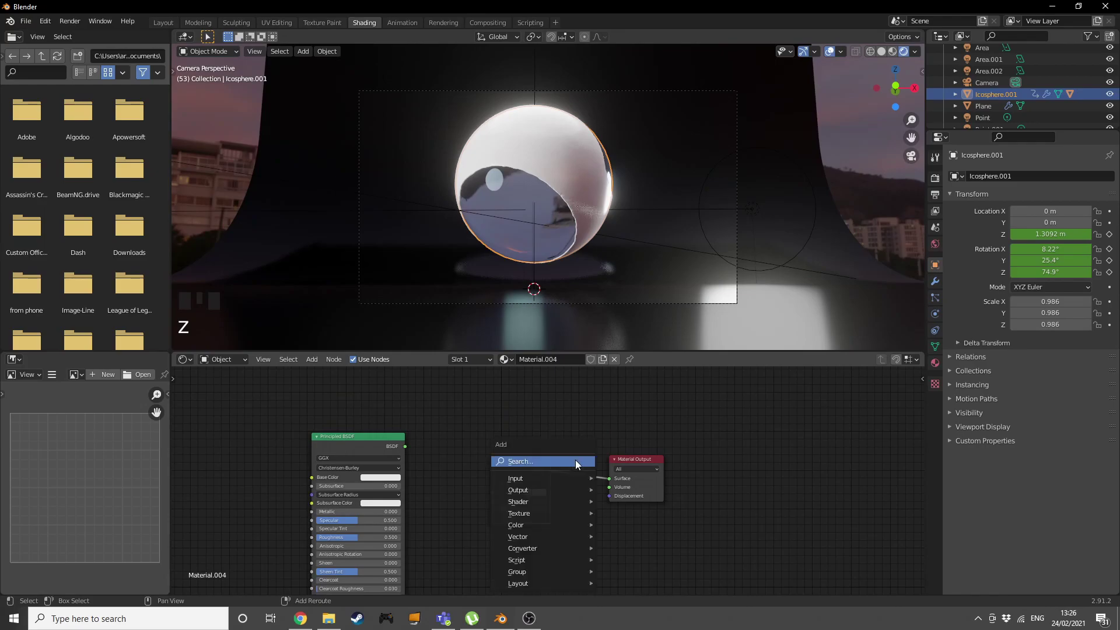
{"action": "left_click", "coordinate": [545, 460]}
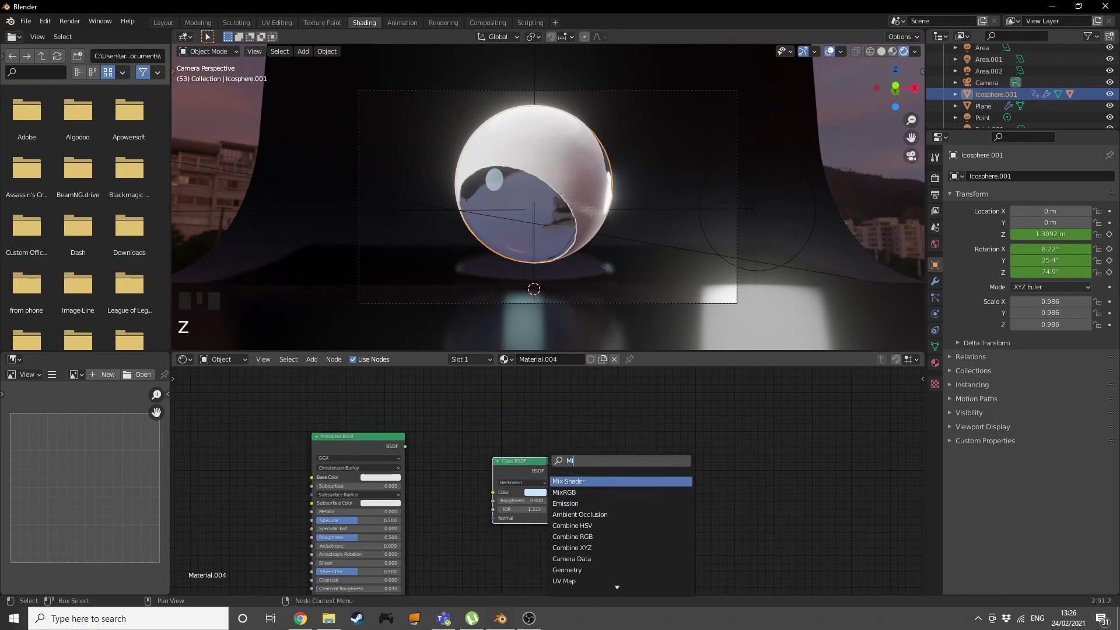
{"action": "key", "text": "Return"}
{"action": "left_click", "coordinate": [586, 479]}
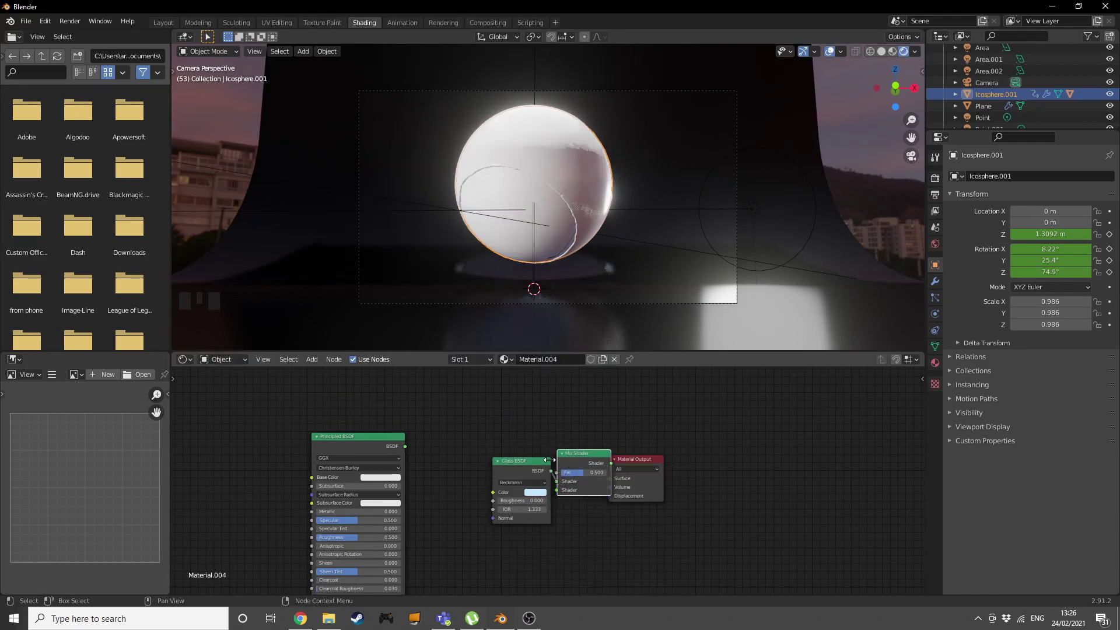
{"action": "left_click_drag", "start_coordinate": [406, 447], "coordinate": [580, 482]}
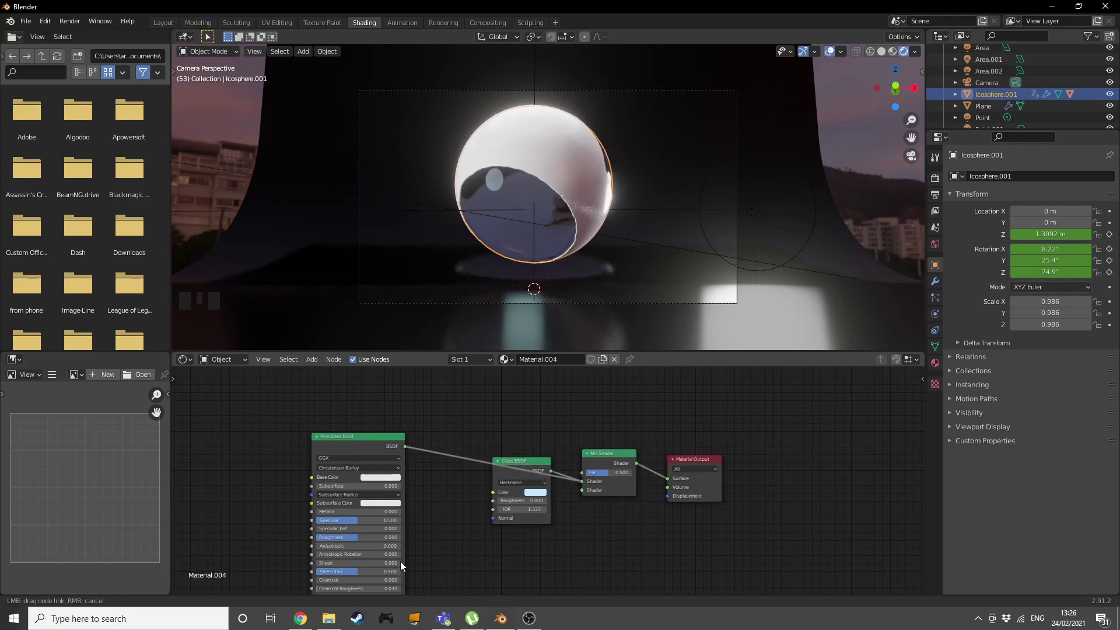
Step: Set the Principled BSDF's Transmission to 1.000 and lower its Alpha to about 0.8
{"action": "middle_click_drag", "start_coordinate": [411, 518], "coordinate": [534, 394]}
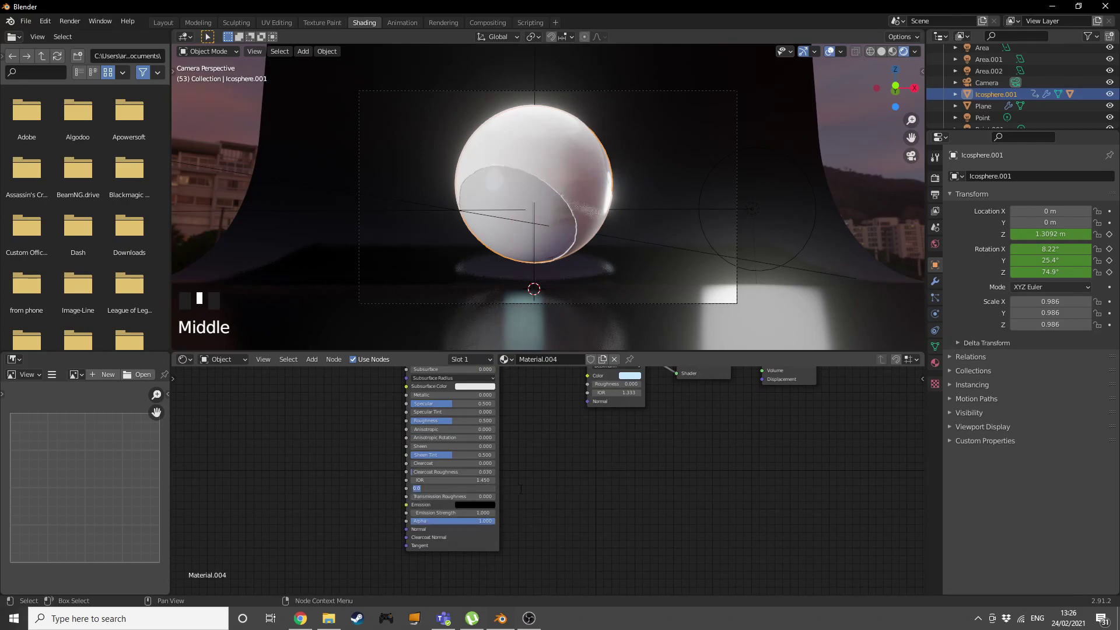
{"action": "left_click", "coordinate": [427, 496]}
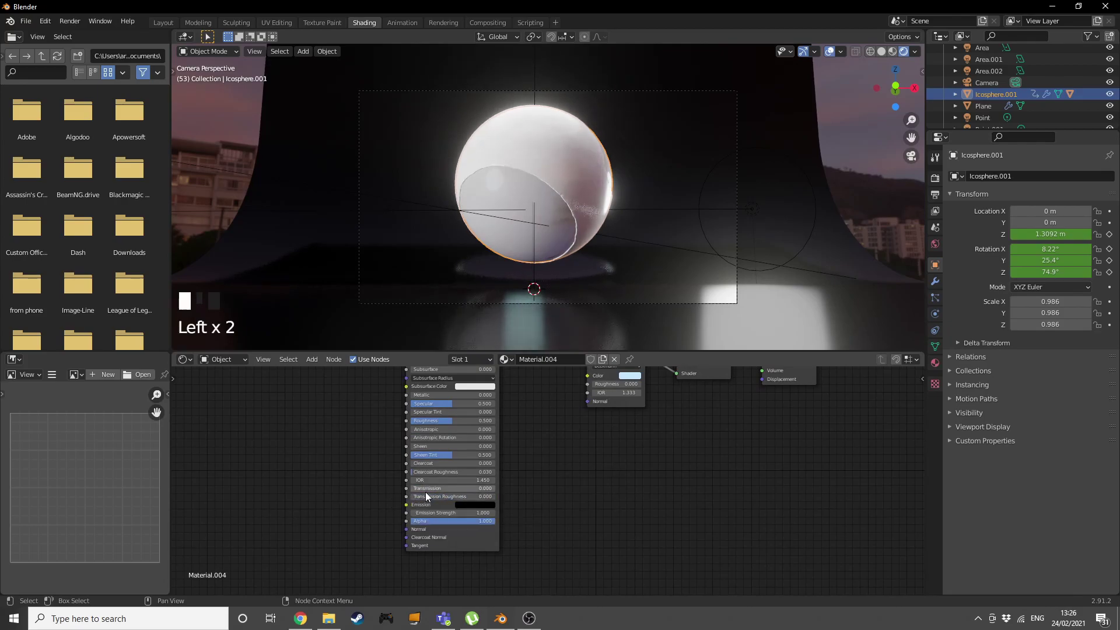
{"action": "left_click_drag", "start_coordinate": [427, 488], "coordinate": [446, 521]}
{"action": "scroll", "coordinate": [529, 246], "scroll_direction": "up", "scroll_amount": 3}
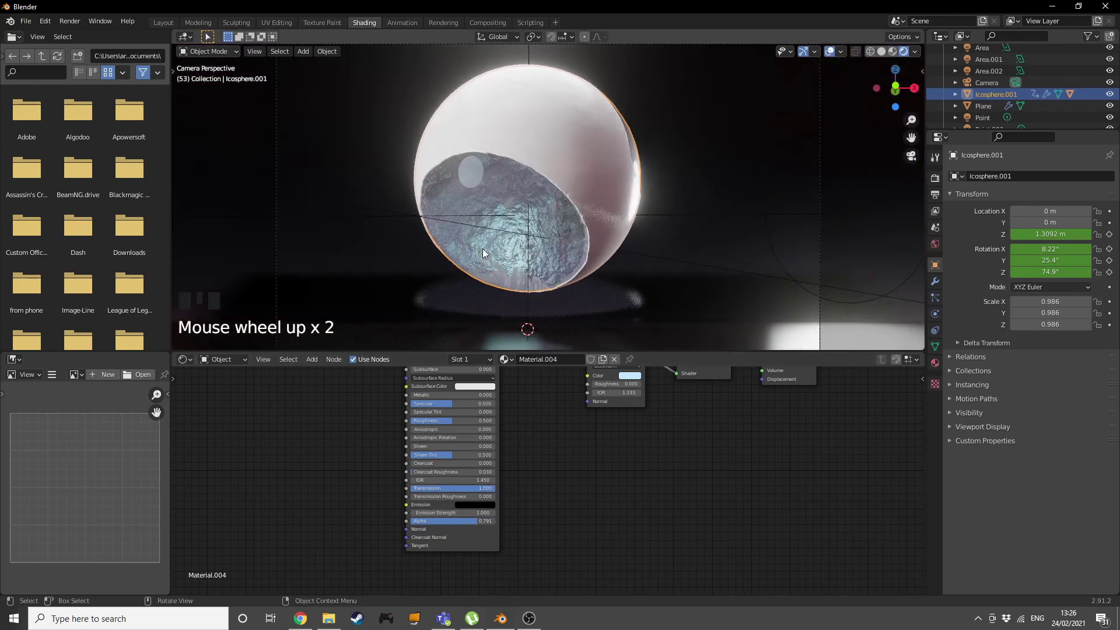
{"action": "middle_click_drag", "start_coordinate": [605, 475], "coordinate": [566, 520]}
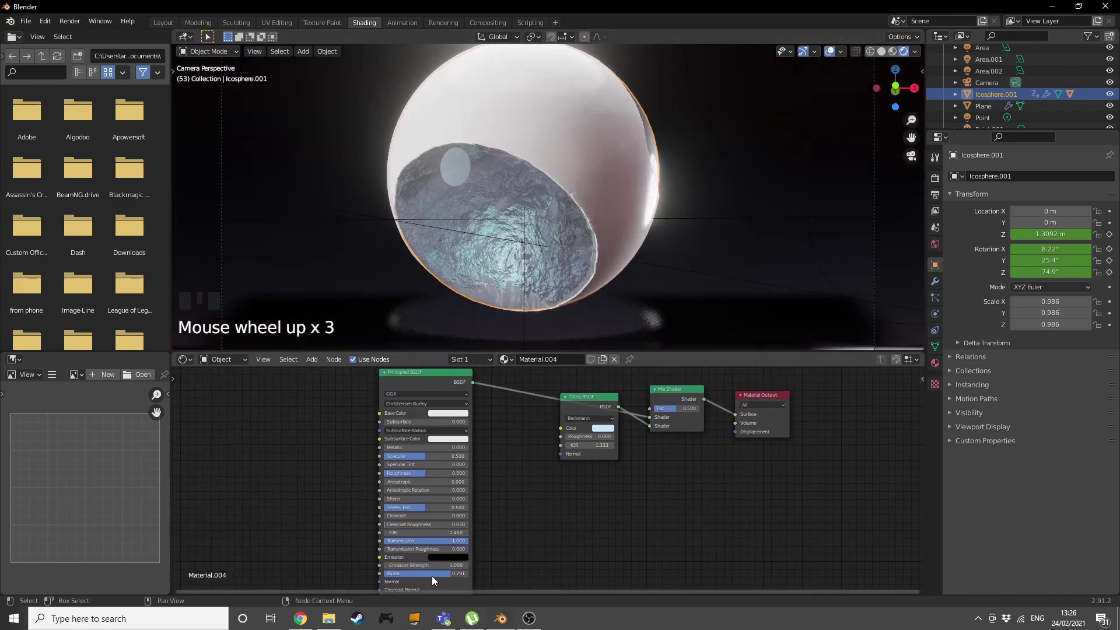
{"action": "left_click_drag", "start_coordinate": [449, 573], "coordinate": [459, 574]}
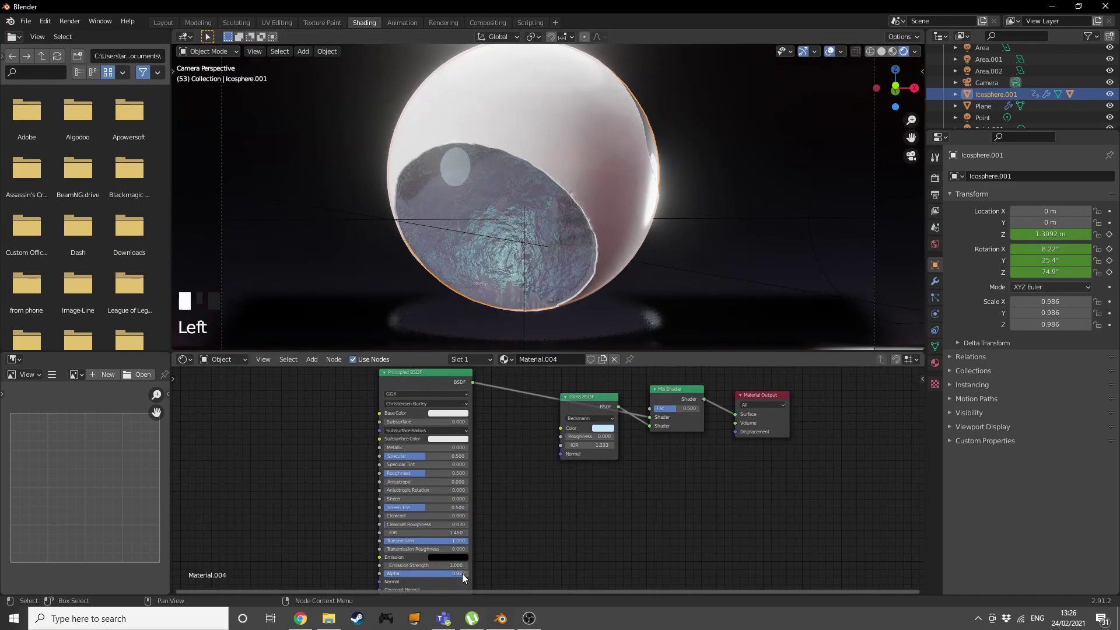
{"action": "middle_click_drag", "start_coordinate": [491, 315], "coordinate": [466, 341]}
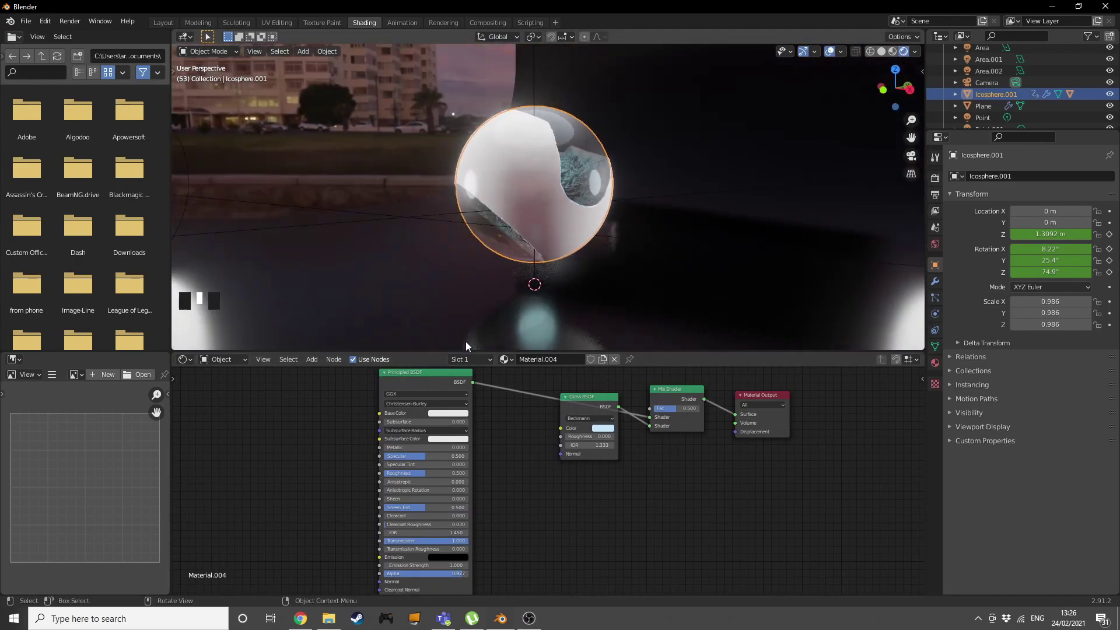
{"action": "left_click", "coordinate": [529, 619]}
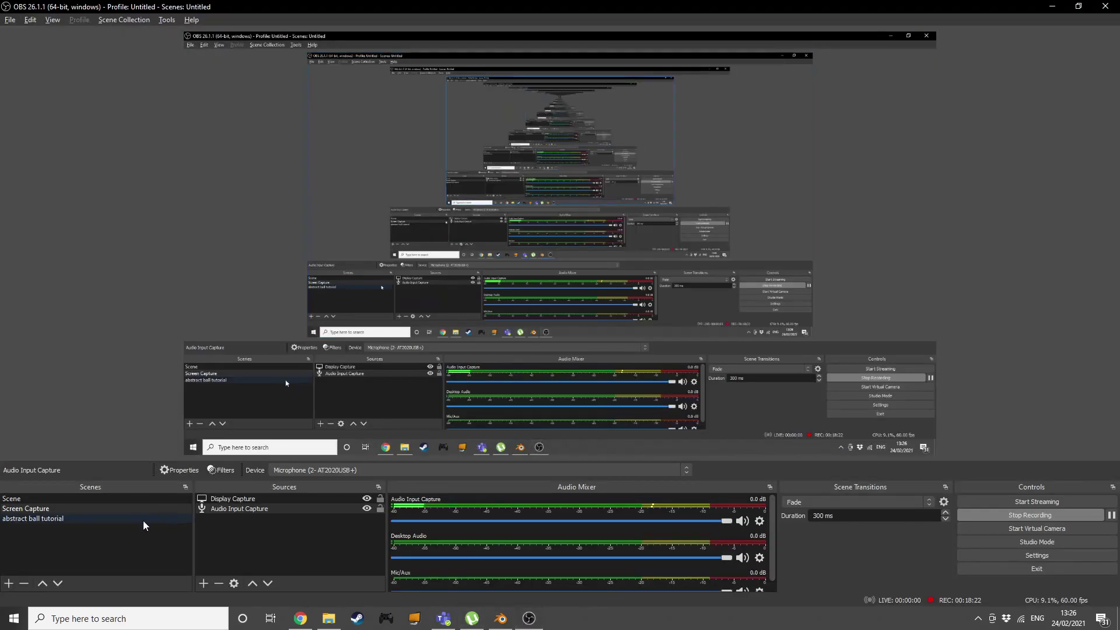